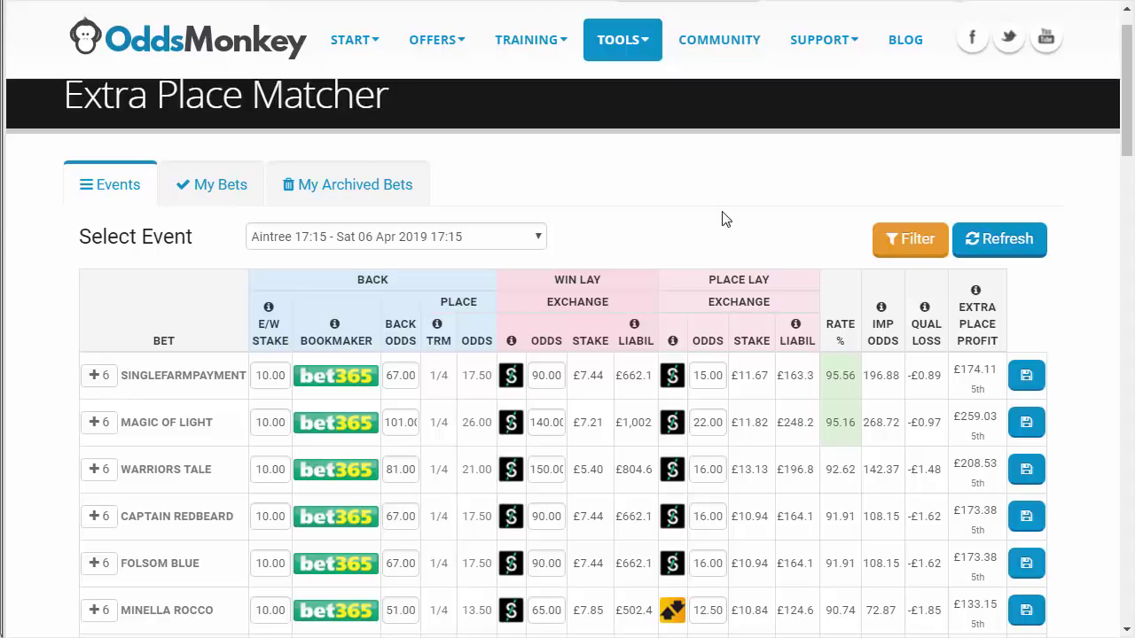
# Step: Review the bookmaker and exchange filter settings for the Aintree 17:15 event on Sat 06 Apr 2019, and hide them again
pyautogui.scroll(-2, 722, 219)
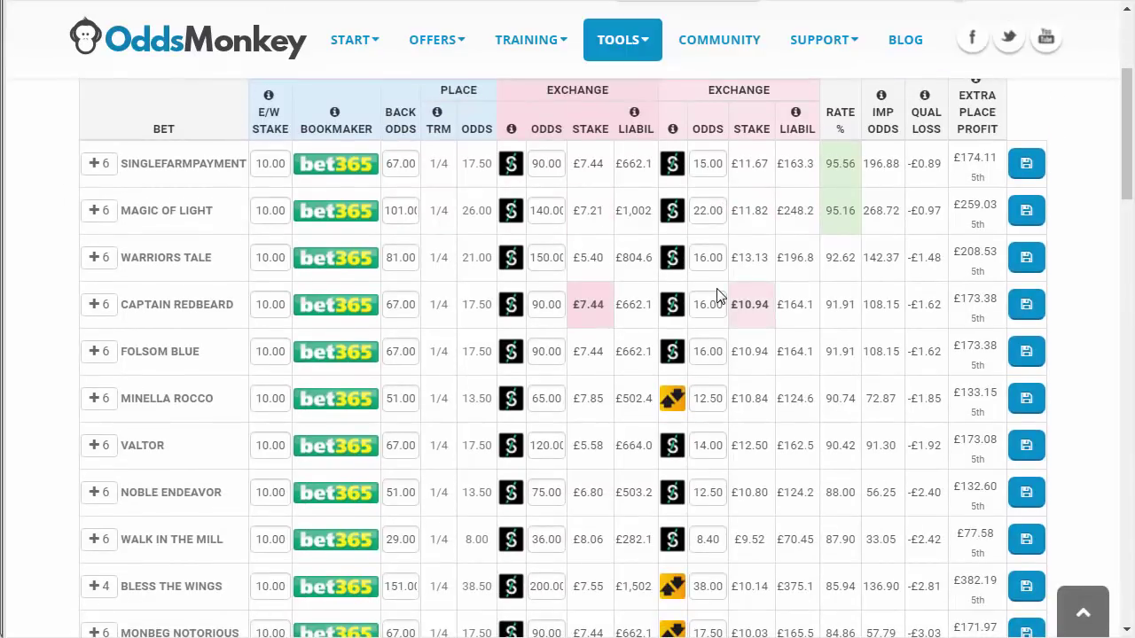
pyautogui.scroll(2, 718, 297)
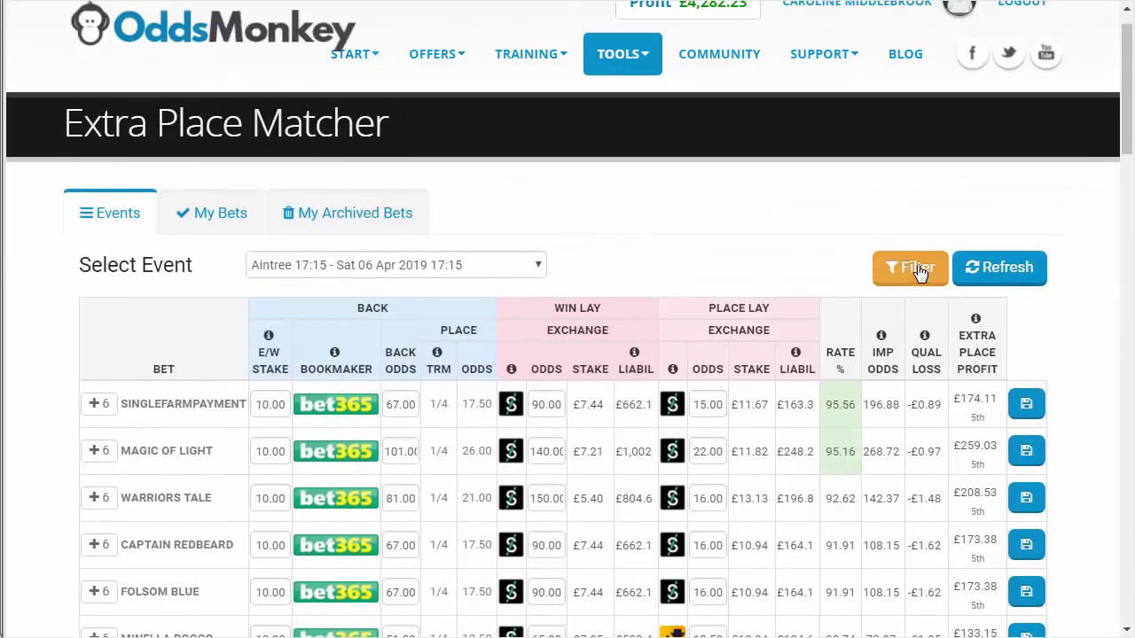
pyautogui.click(919, 273)
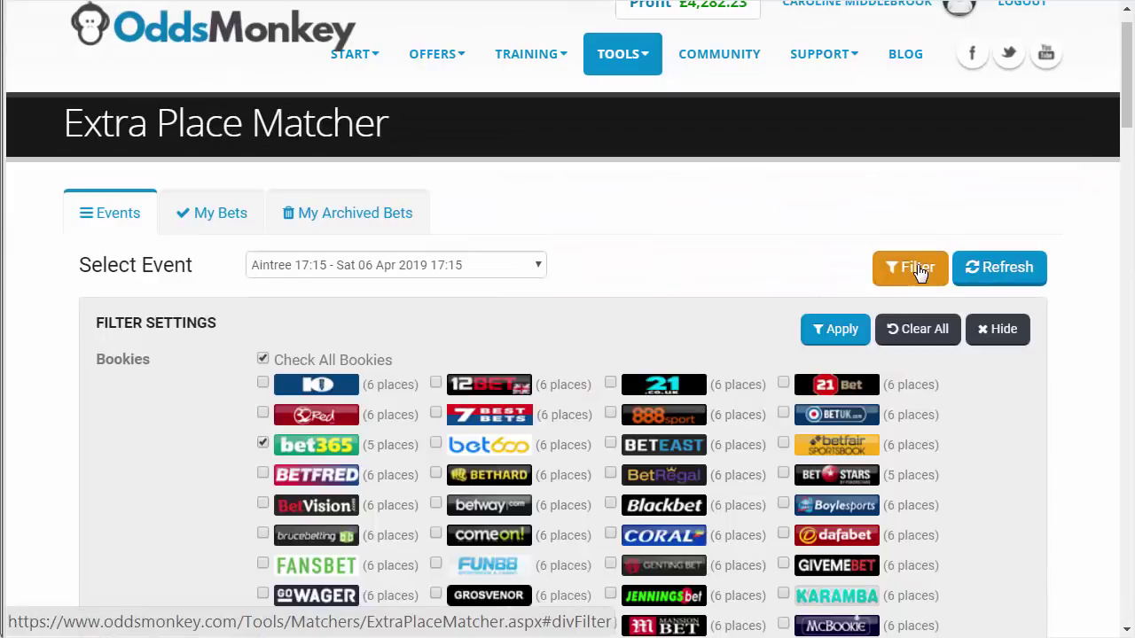
pyautogui.click(395, 270)
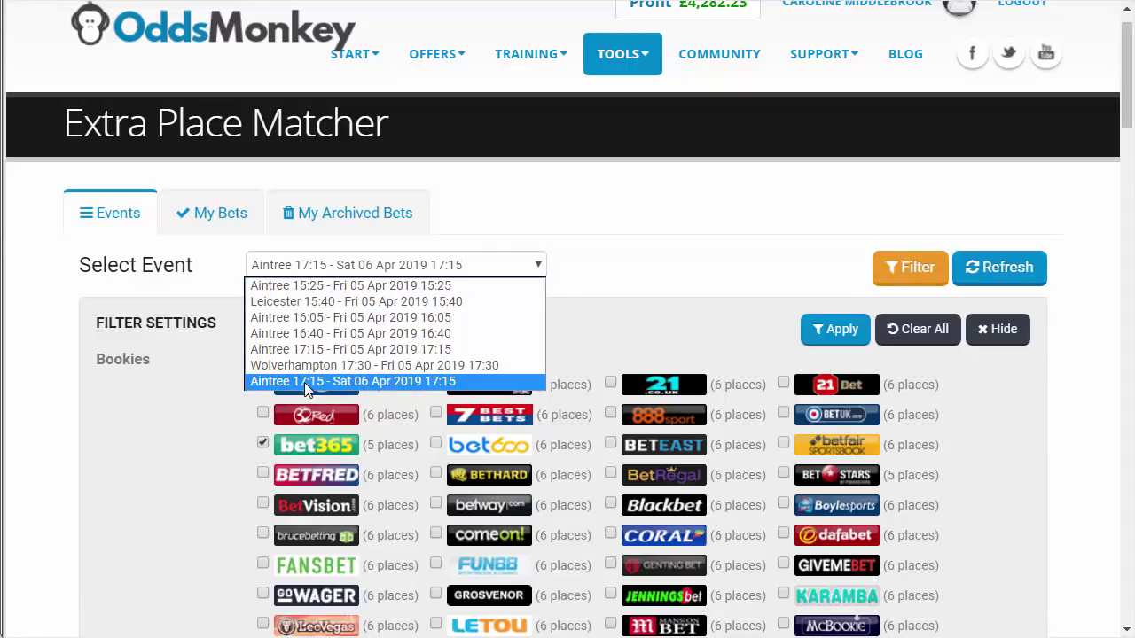
pyautogui.click(305, 382)
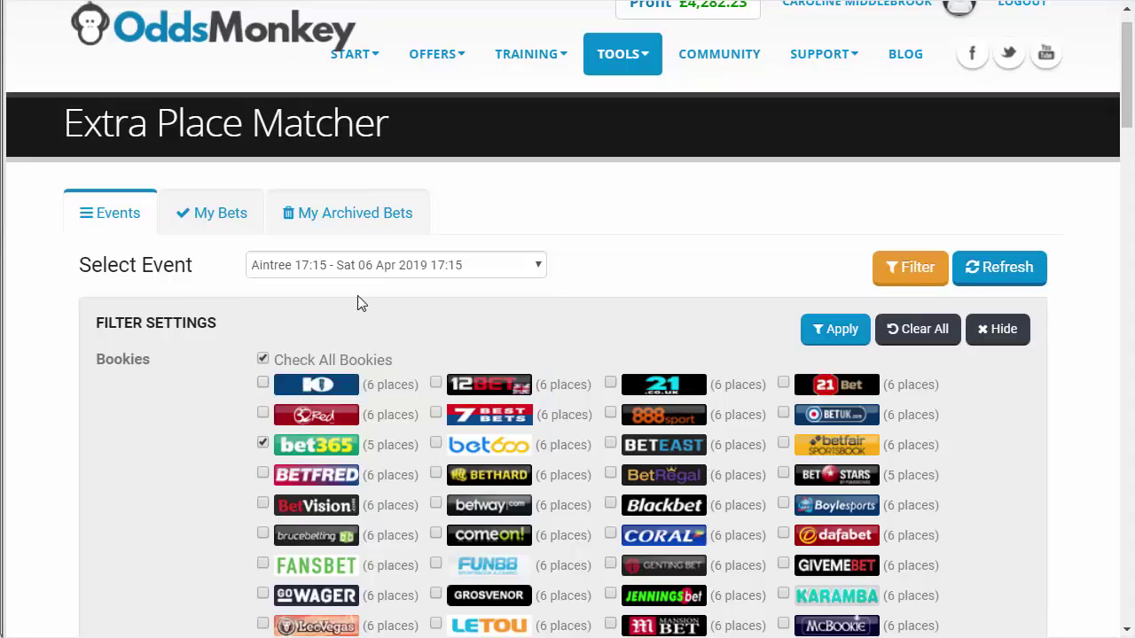
pyautogui.scroll(-4, 200, 403)
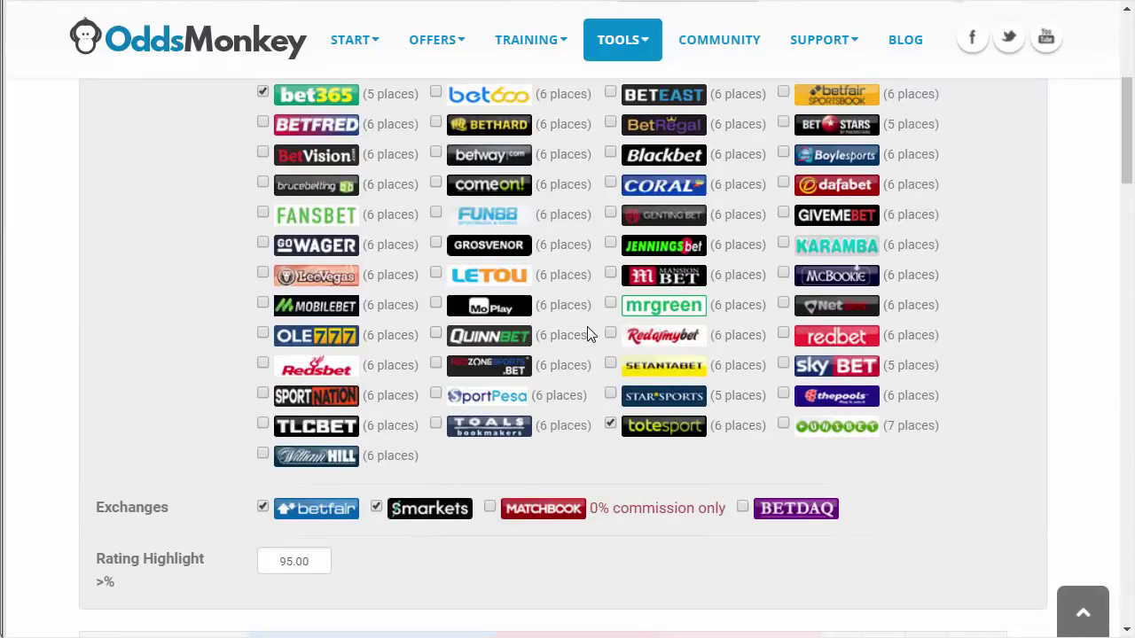
pyautogui.scroll(3, 587, 328)
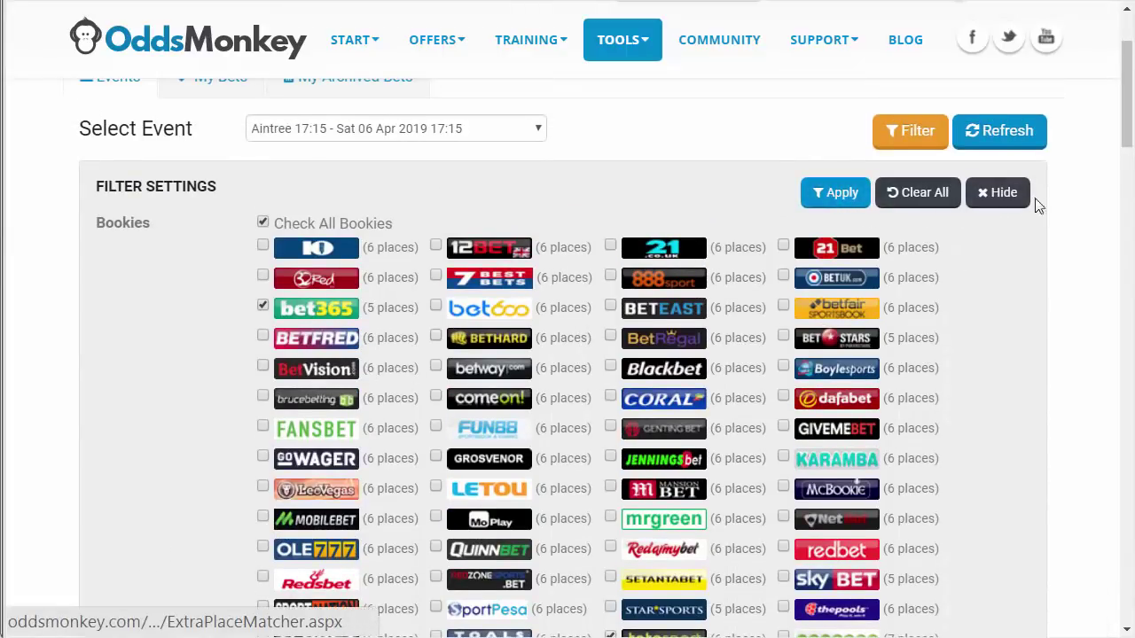
pyautogui.click(1013, 202)
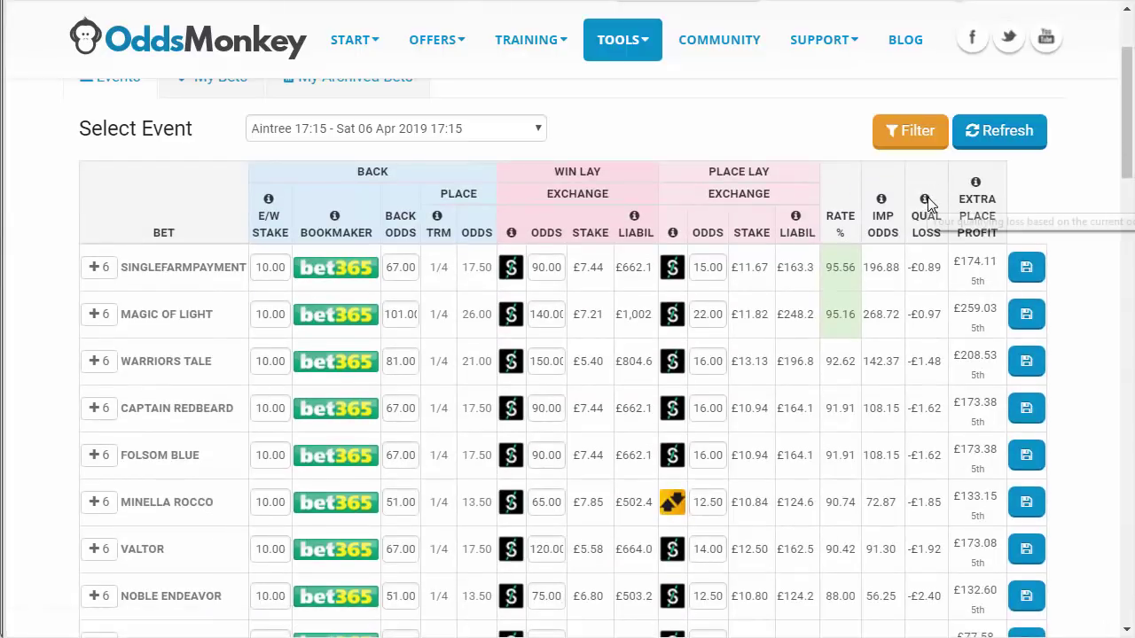
# Step: Set the each-way stake for Singlefarmpayment to 125
pyautogui.moveTo(433, 230)
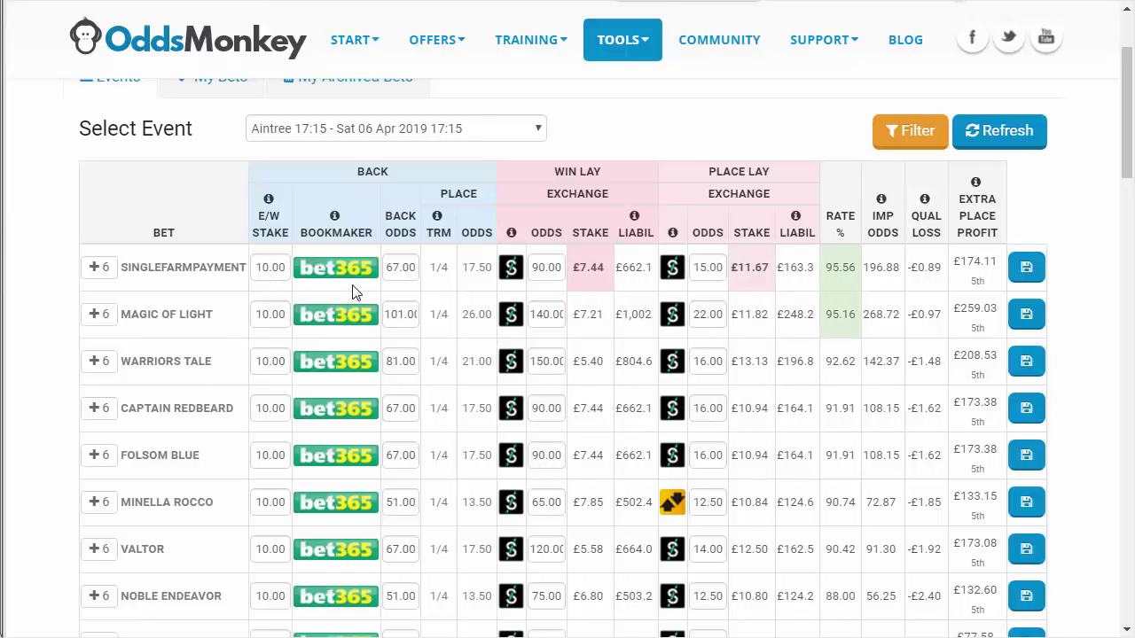
pyautogui.doubleClick(279, 267)
pyautogui.moveTo(279, 266); pyautogui.dragTo(288, 265)
pyautogui.write('125')
pyautogui.press('Tab')
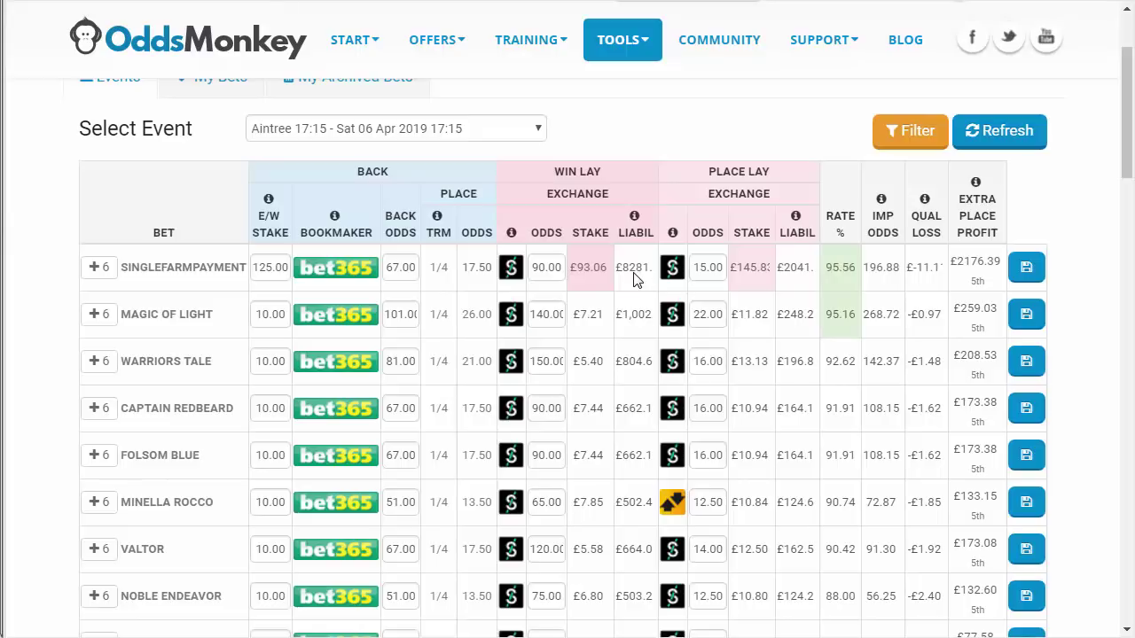
# Step: Check Singlefarmpayment's lay stakes, liability and extra place profit, and reduce its each-way stake to 25
pyautogui.moveTo(752, 277)
pyautogui.moveTo(953, 266)
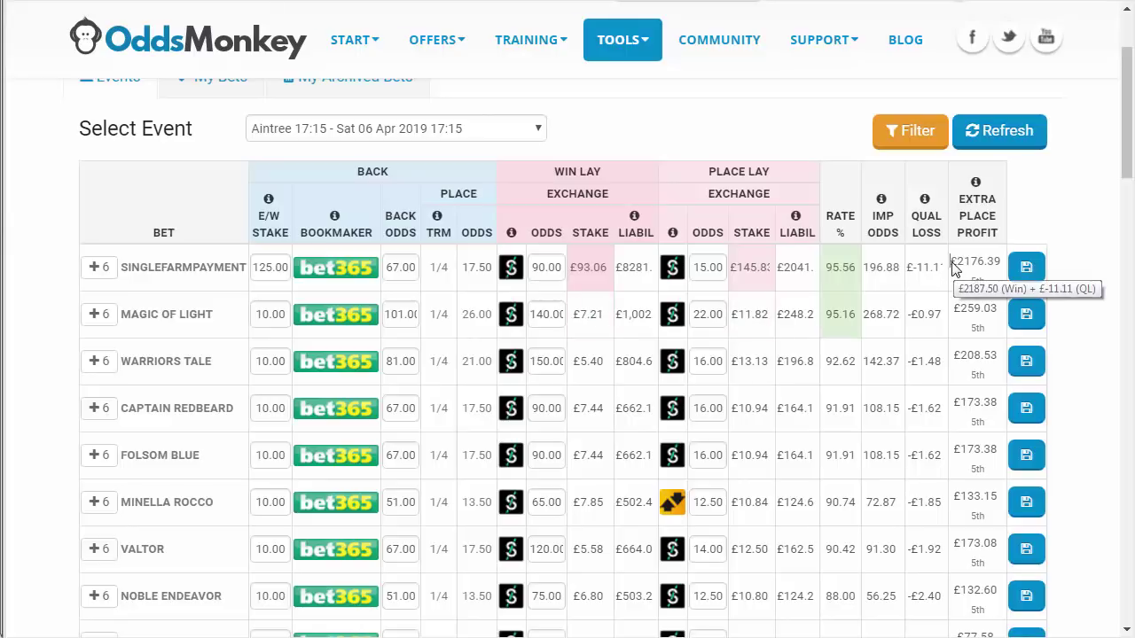
pyautogui.moveTo(953, 266); pyautogui.dragTo(994, 284)
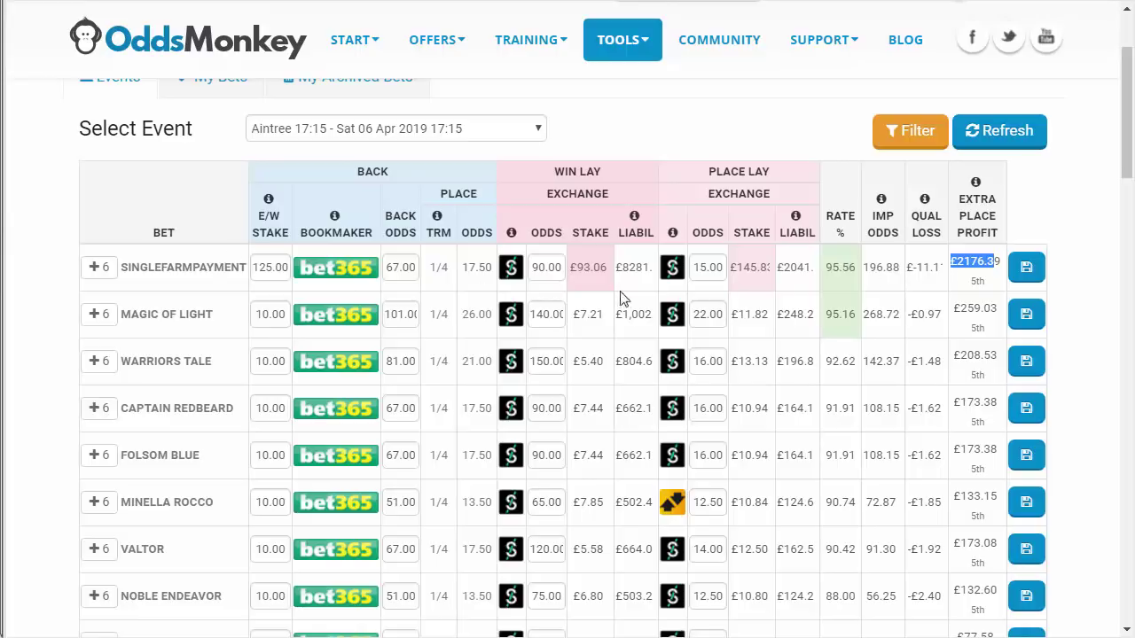
pyautogui.moveTo(980, 281)
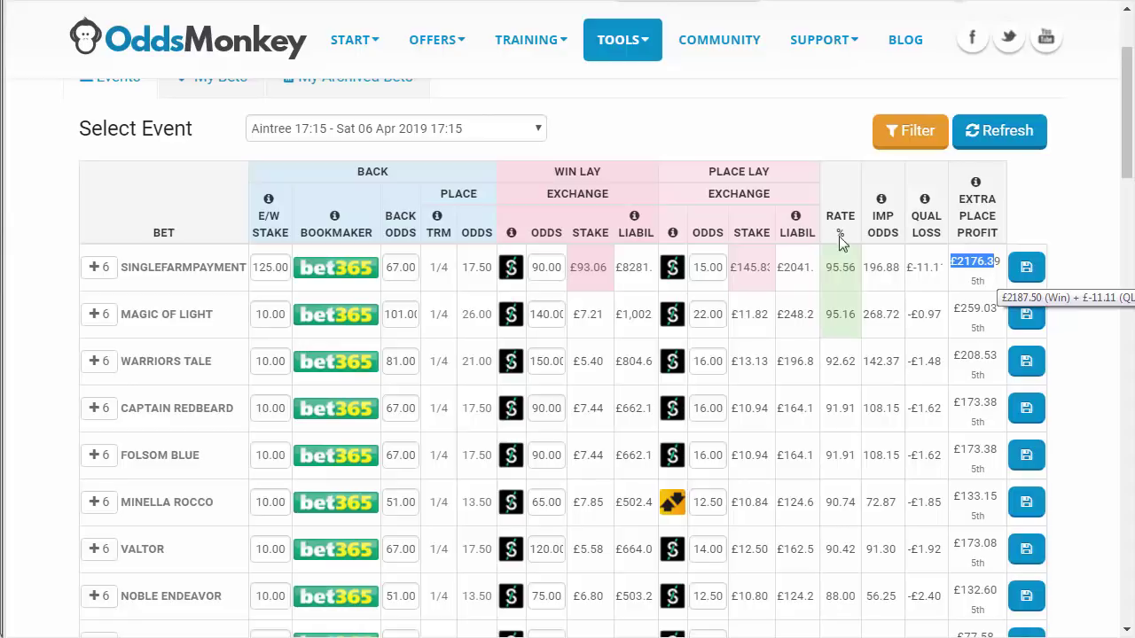
pyautogui.moveTo(617, 267)
pyautogui.mouseDown()
pyautogui.moveTo(647, 278)
pyautogui.moveTo(624, 280)
pyautogui.mouseUp()
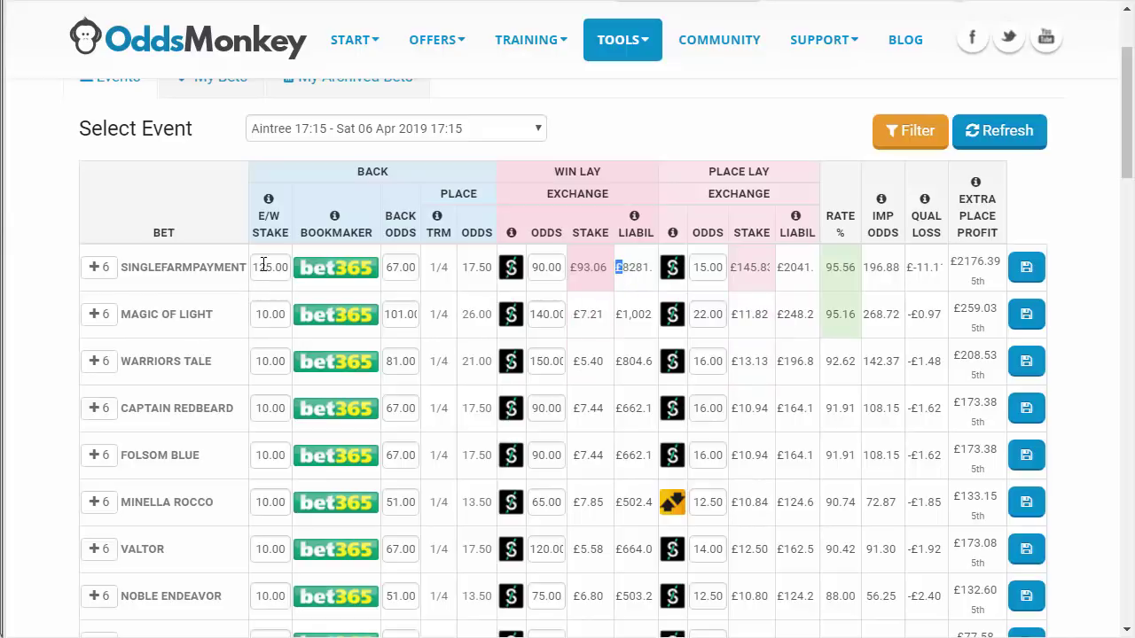
pyautogui.click(268, 266)
pyautogui.press('BackSpace')
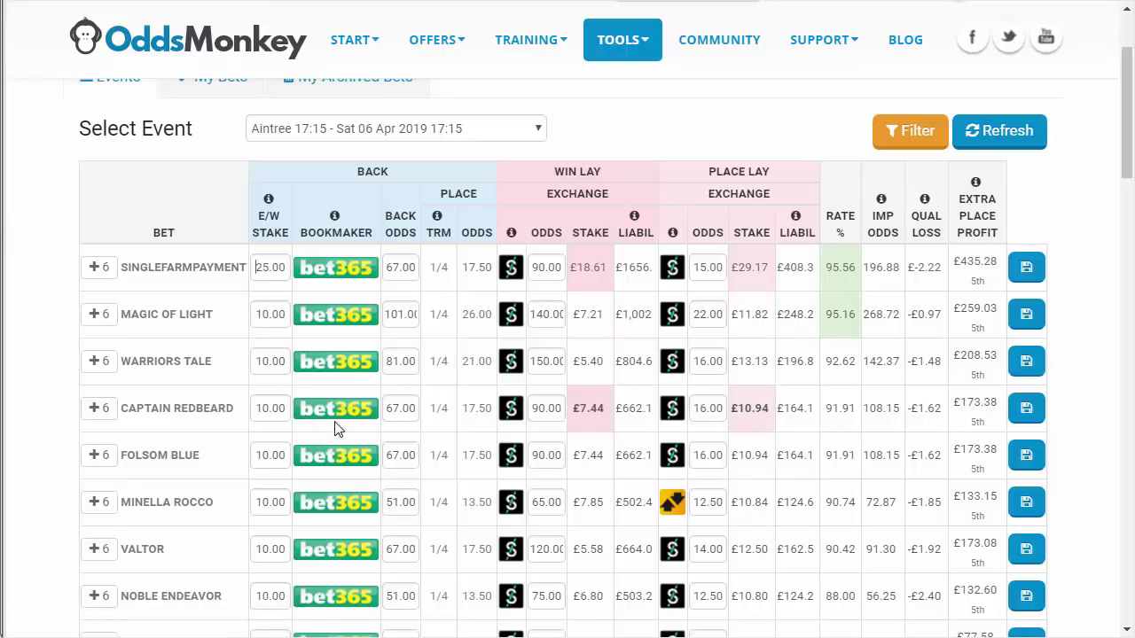
# Step: Set the each-way stake for Vintage Clouds to 25
pyautogui.scroll(-2, 334, 429)
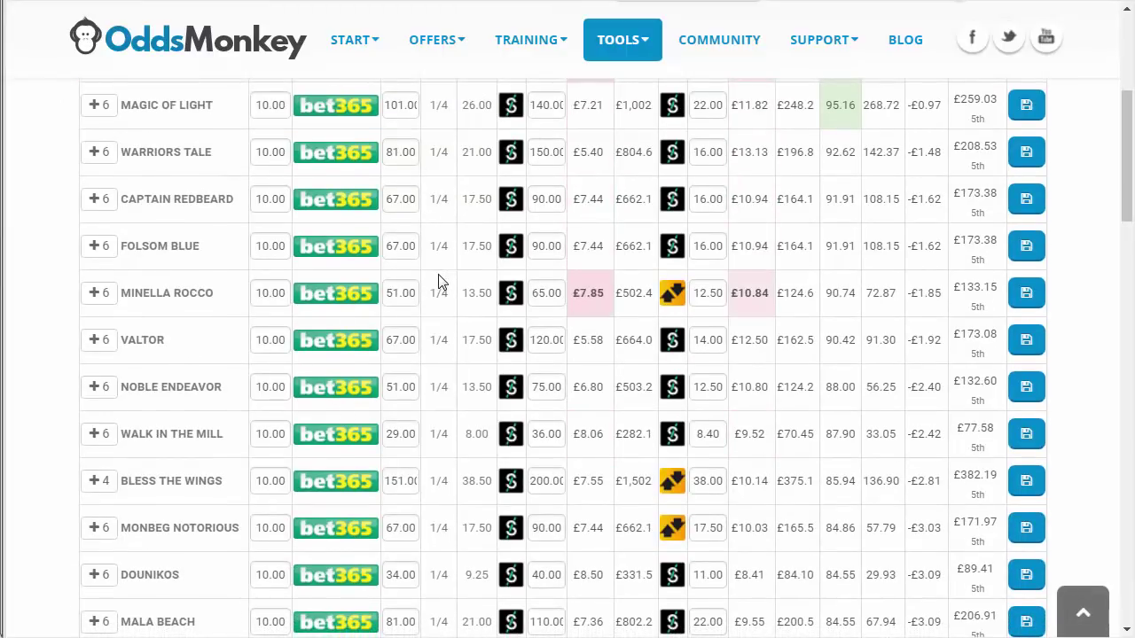
pyautogui.scroll(-2, 442, 282)
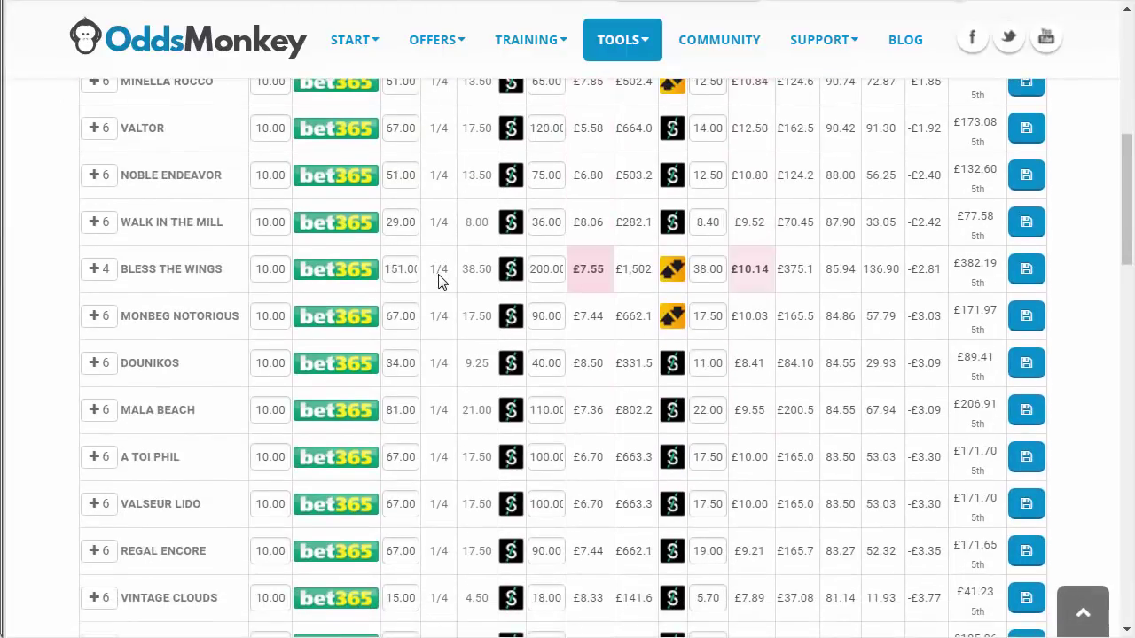
pyautogui.scroll(-4, 442, 281)
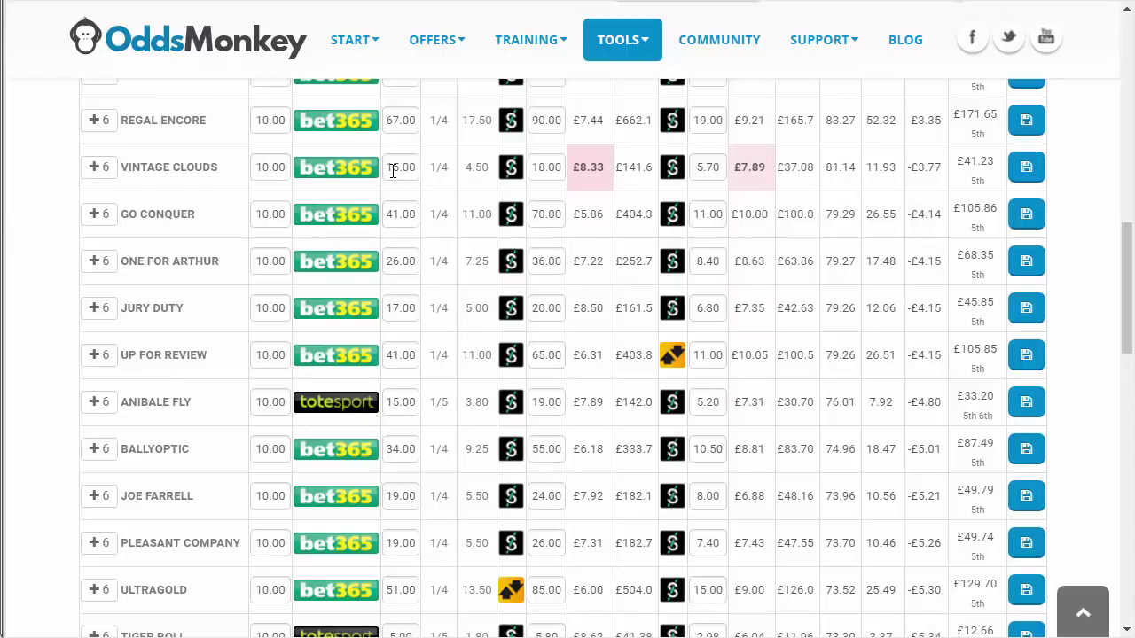
pyautogui.click(272, 167)
pyautogui.hotkey('ctrl', 'a')
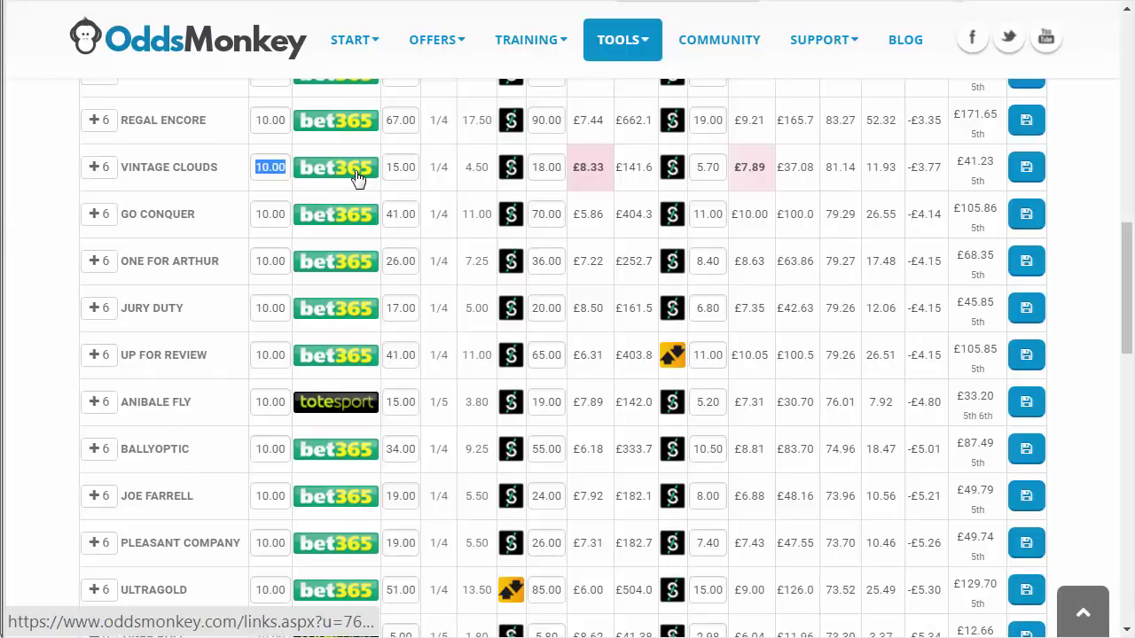
pyautogui.write('25')
pyautogui.press('Return')
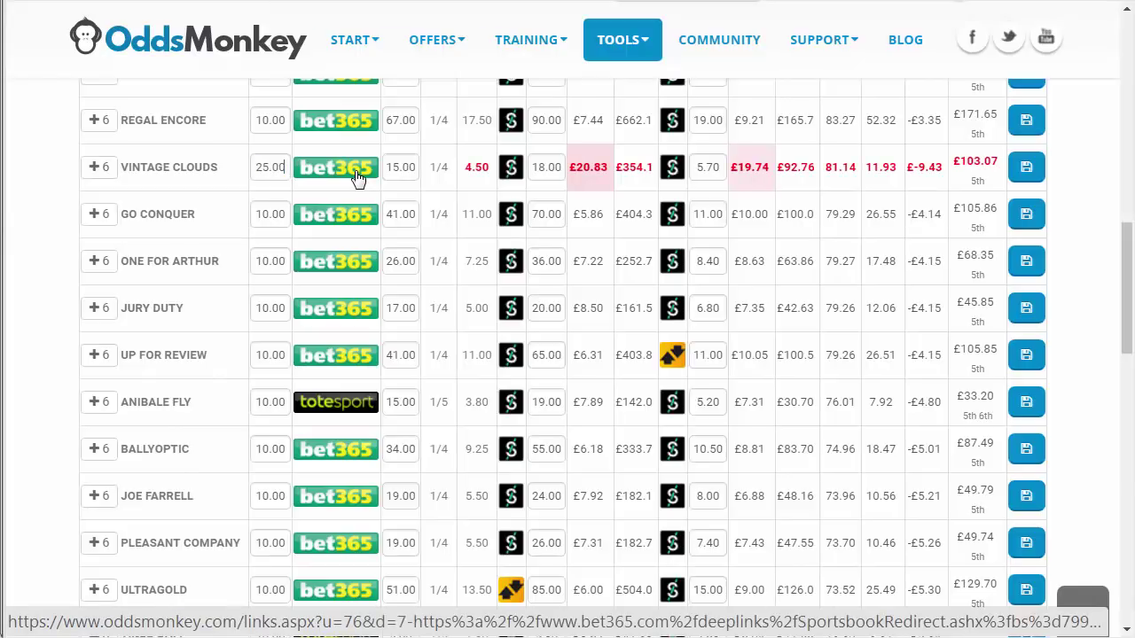
# Step: Look through the runners and enhanced each-way odds for the 5.15 Aintree race on bet365 for Vintage Clouds
pyautogui.scroll(3, 405, 198)
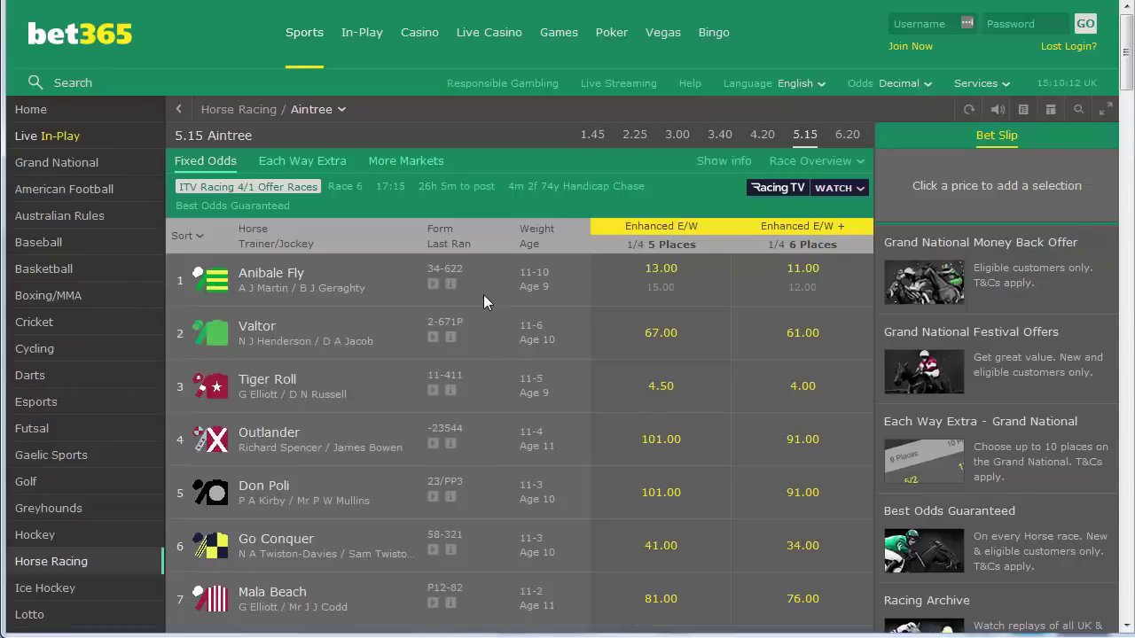
pyautogui.scroll(-3, 608, 223)
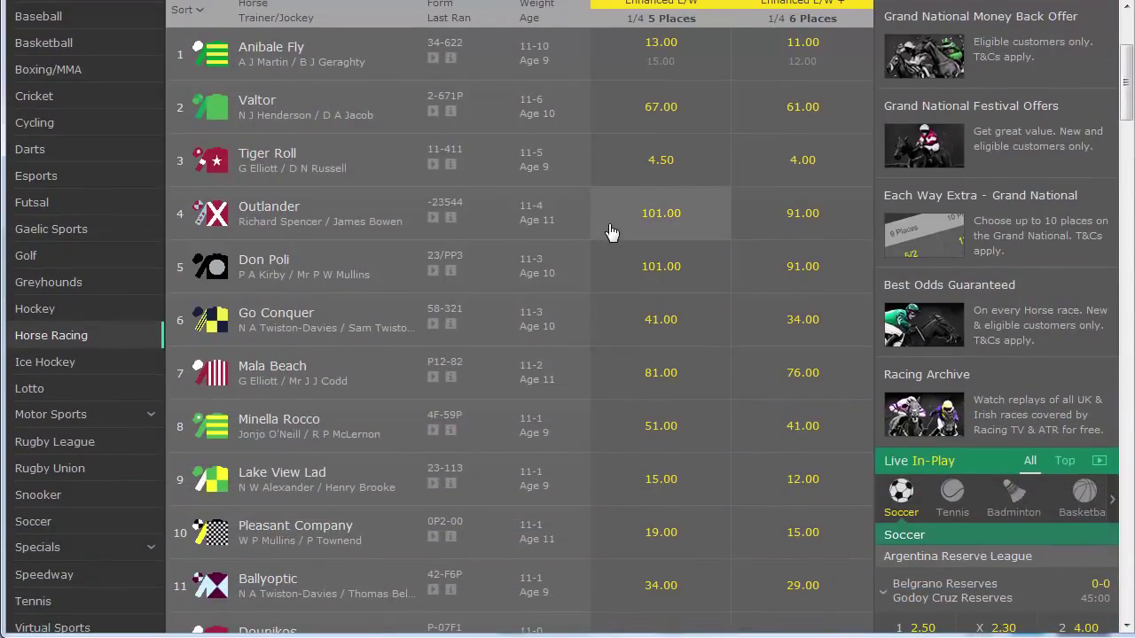
pyautogui.scroll(-5, 611, 233)
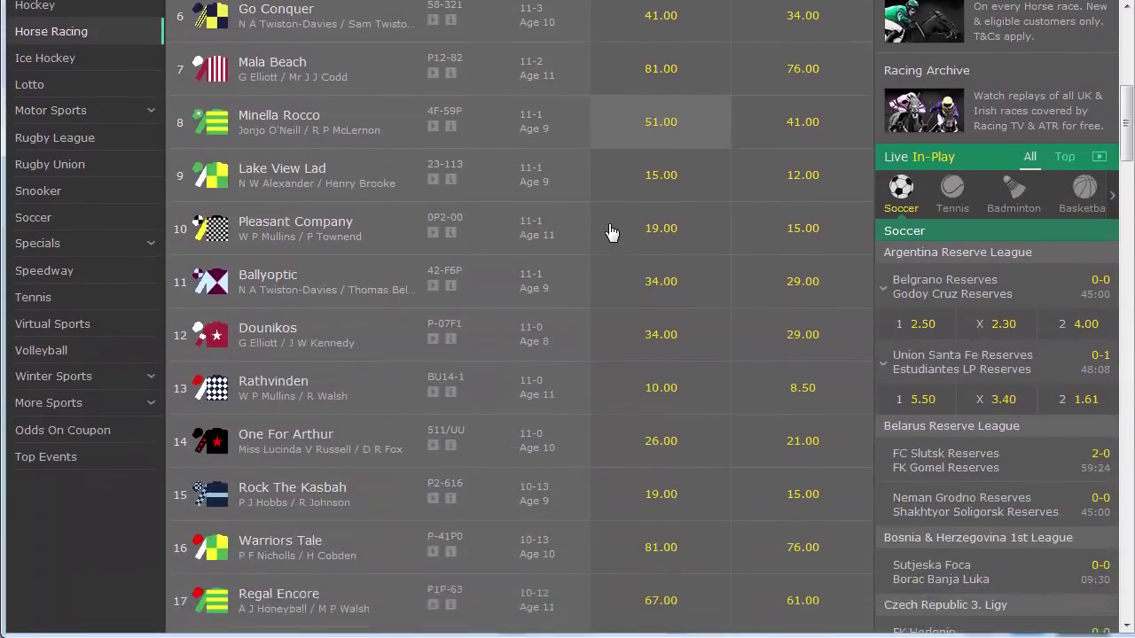
pyautogui.scroll(-6, 610, 232)
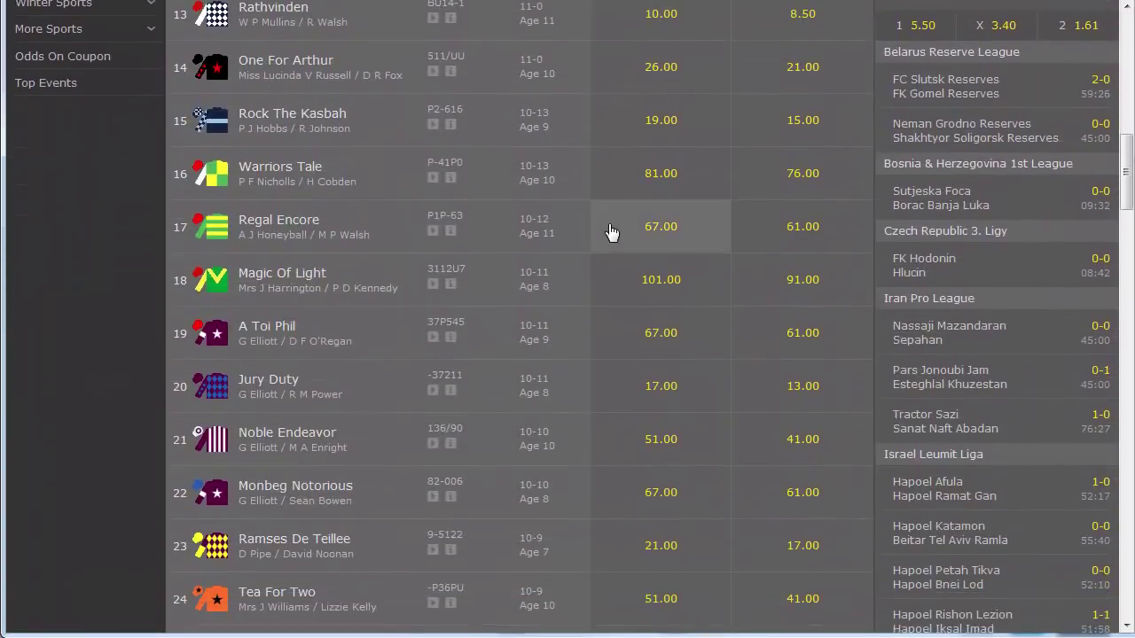
pyautogui.scroll(-5, 611, 232)
pyautogui.scroll(6, 611, 233)
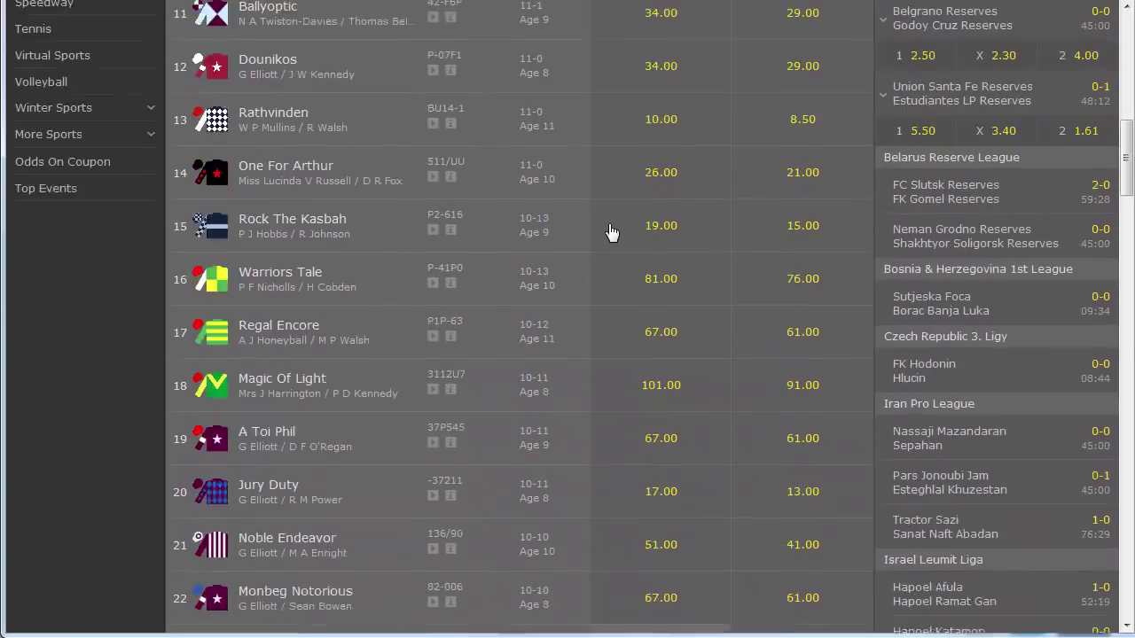
pyautogui.scroll(10, 611, 232)
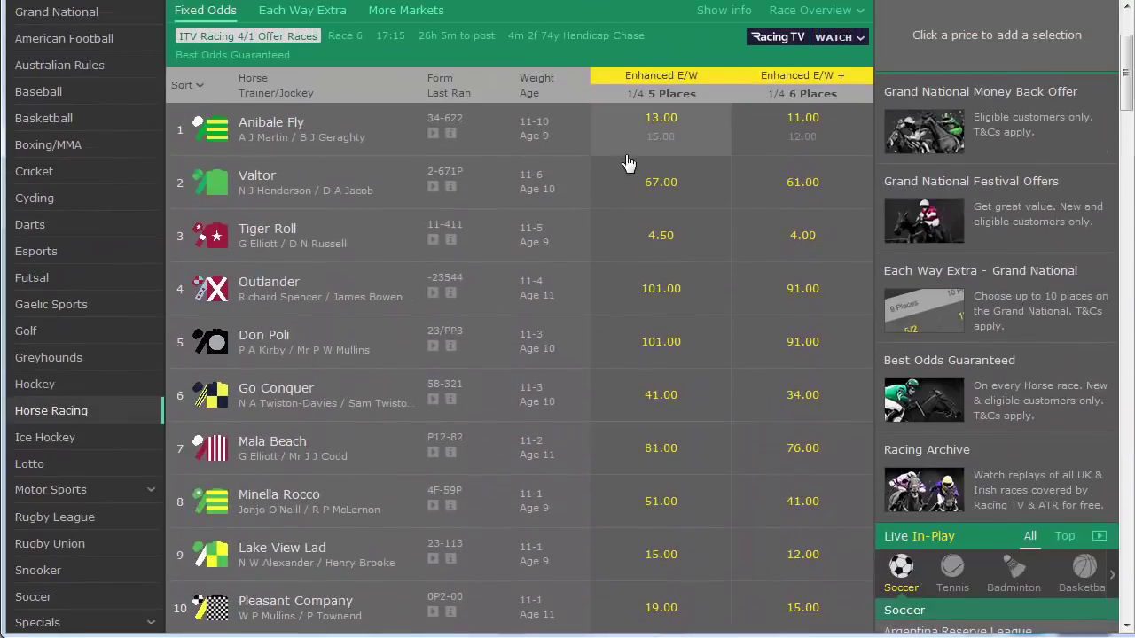
pyautogui.scroll(3, 626, 163)
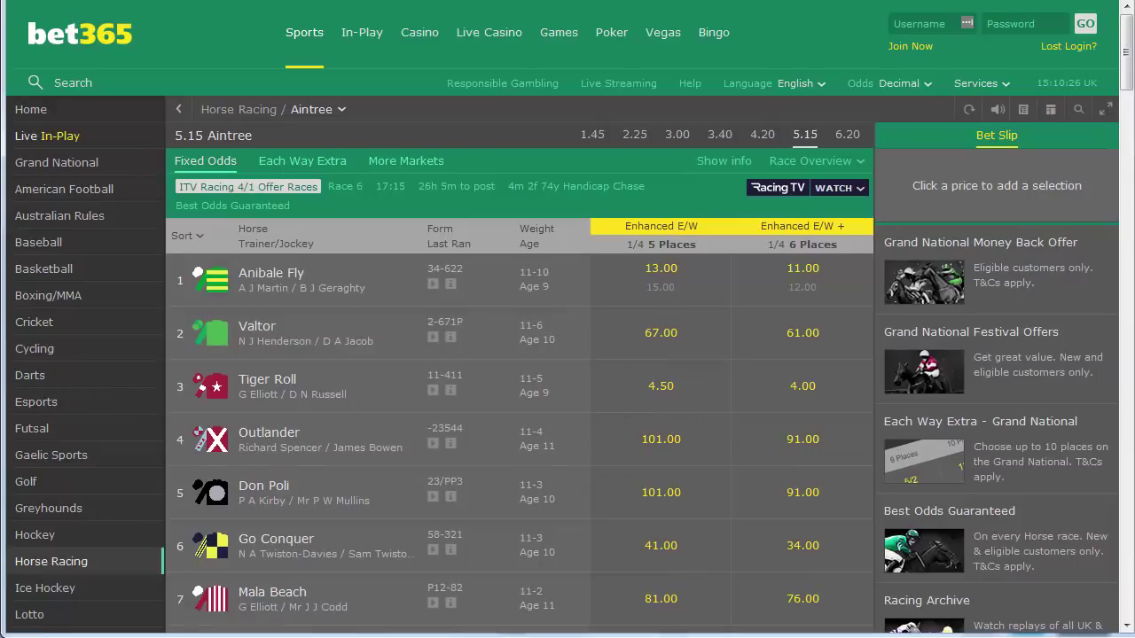
# Step: Search the race page for "vintag" and add Vintage Clouds at the 5-place enhanced each-way odds to the bet slip
pyautogui.click(595, 375)
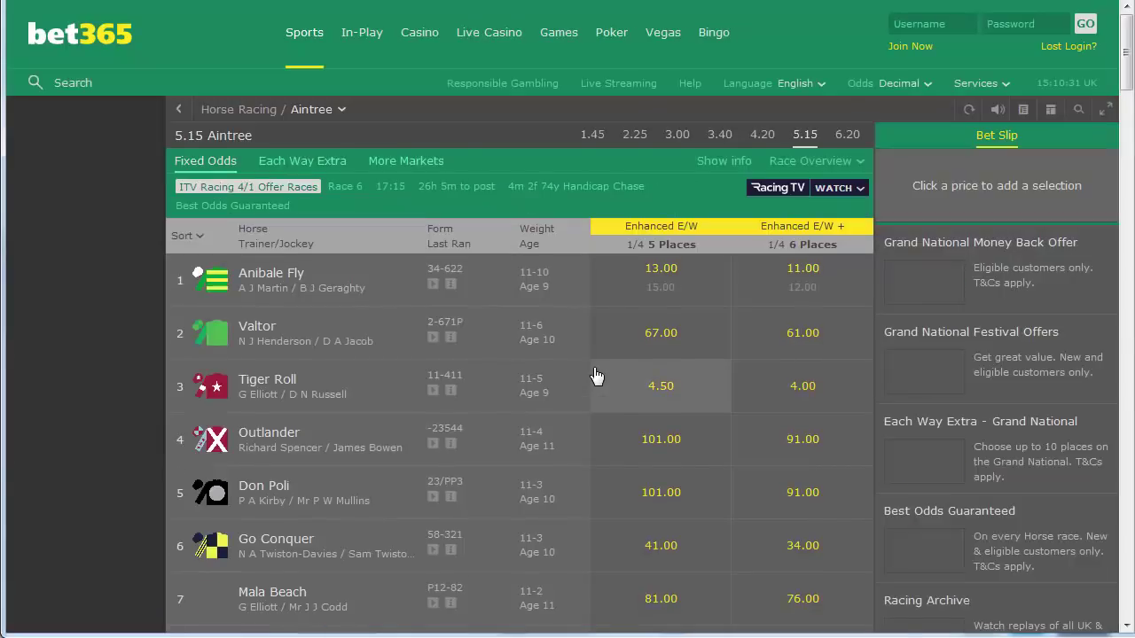
pyautogui.hotkey('ctrl', 'f')
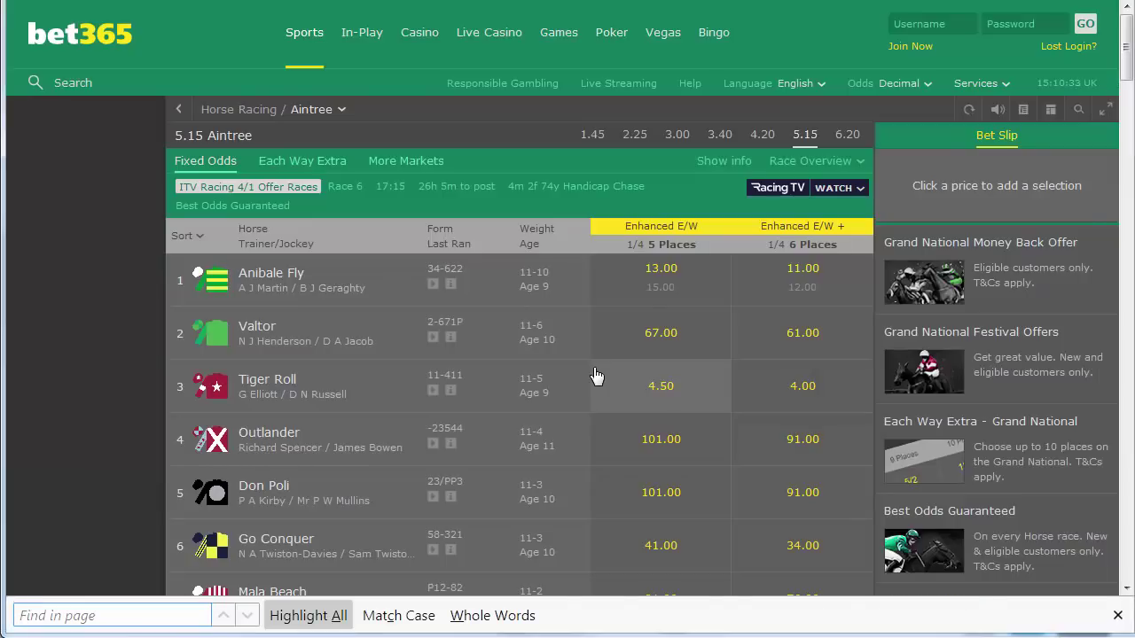
pyautogui.write('vintag')
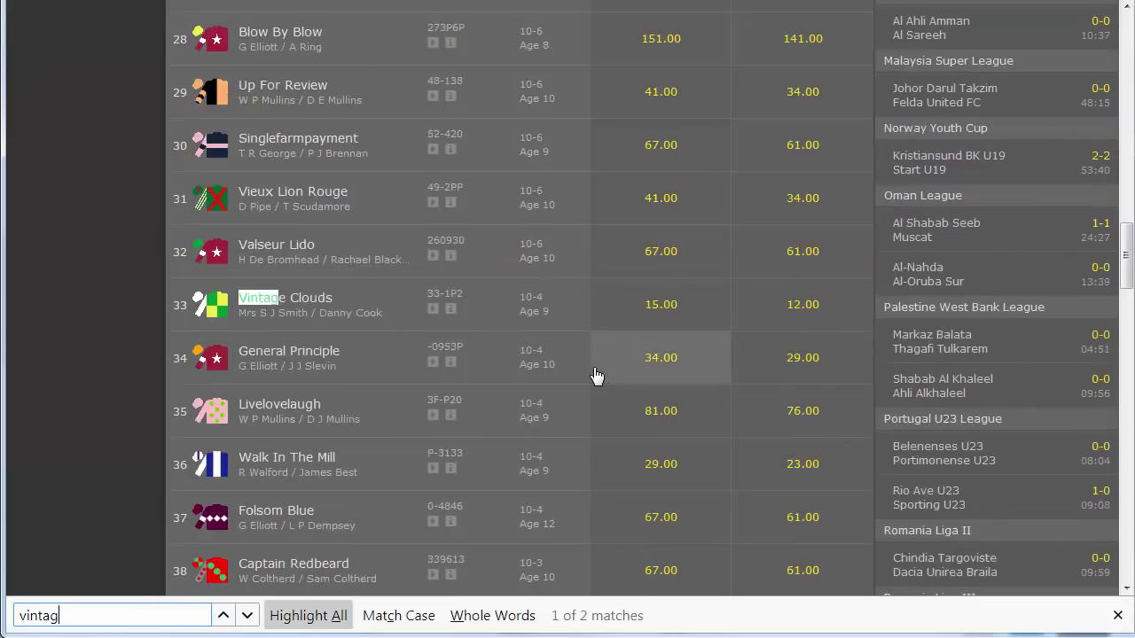
pyautogui.click(656, 308)
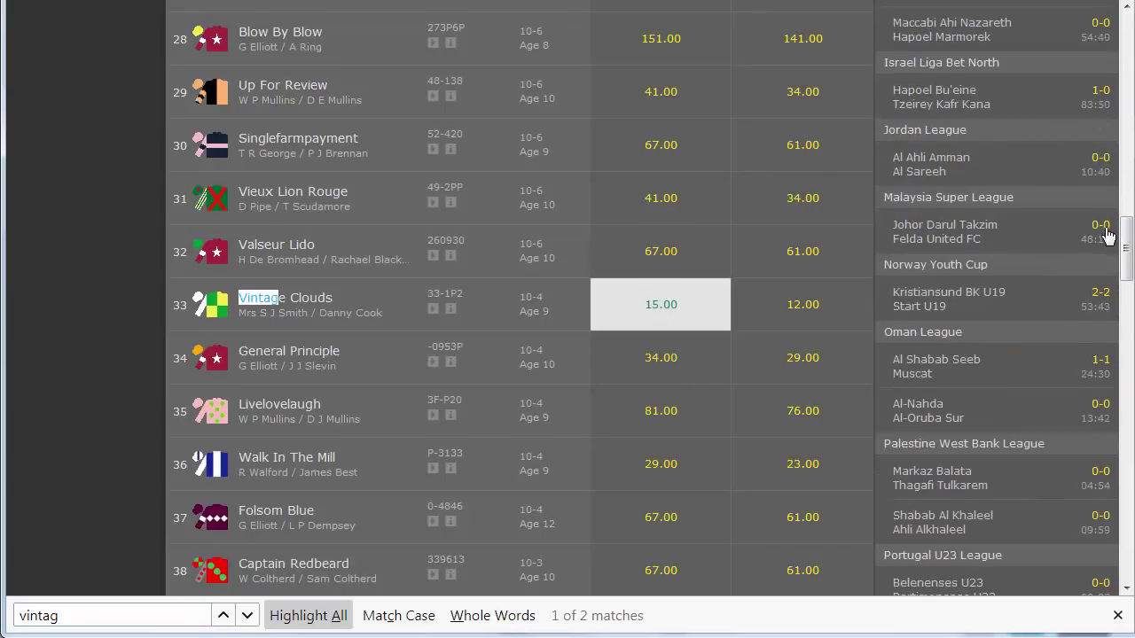
# Step: Enter a stake of 25 for the Vintage Clouds bet with the each-way option enabled, and switch each-way off again
pyautogui.moveTo(1125, 228); pyautogui.dragTo(1127, 26)
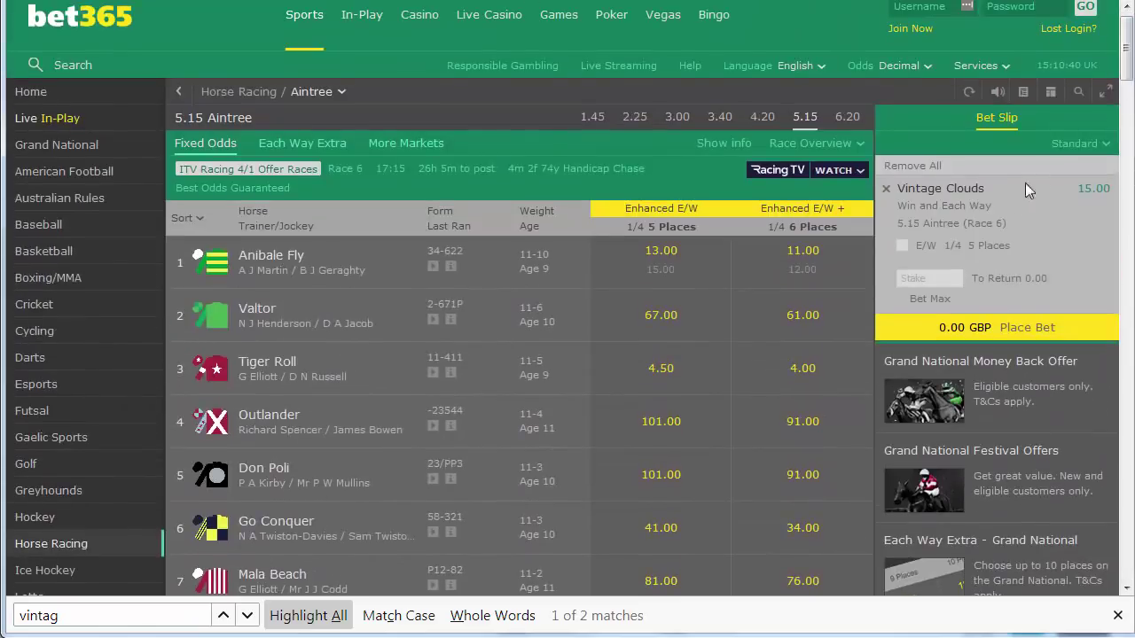
pyautogui.click(902, 247)
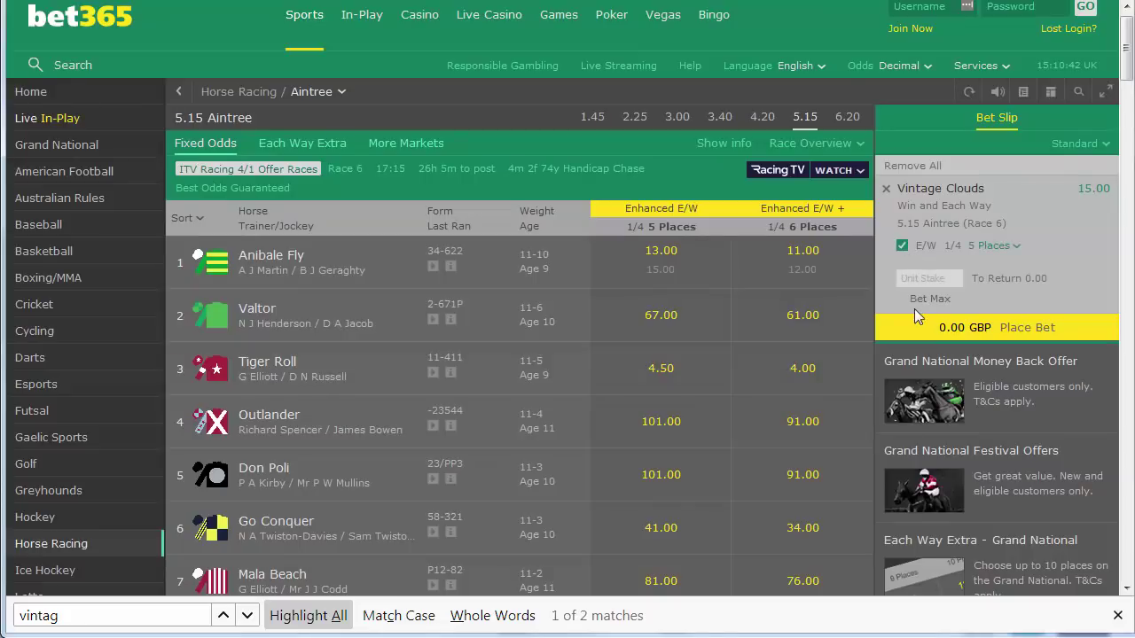
pyautogui.write('25')
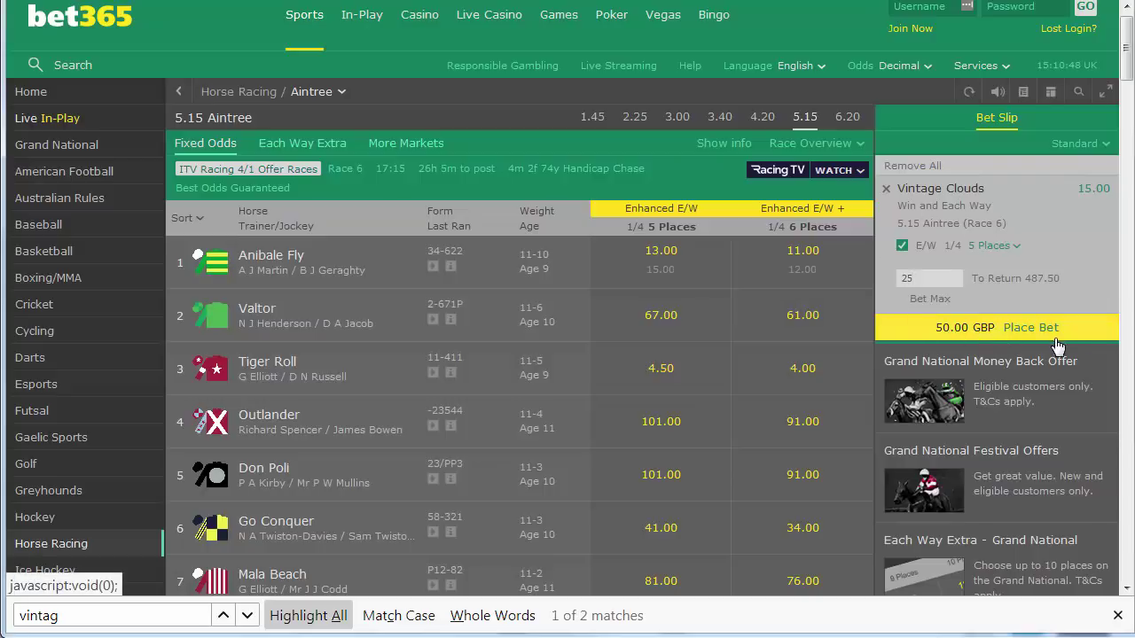
pyautogui.click(903, 246)
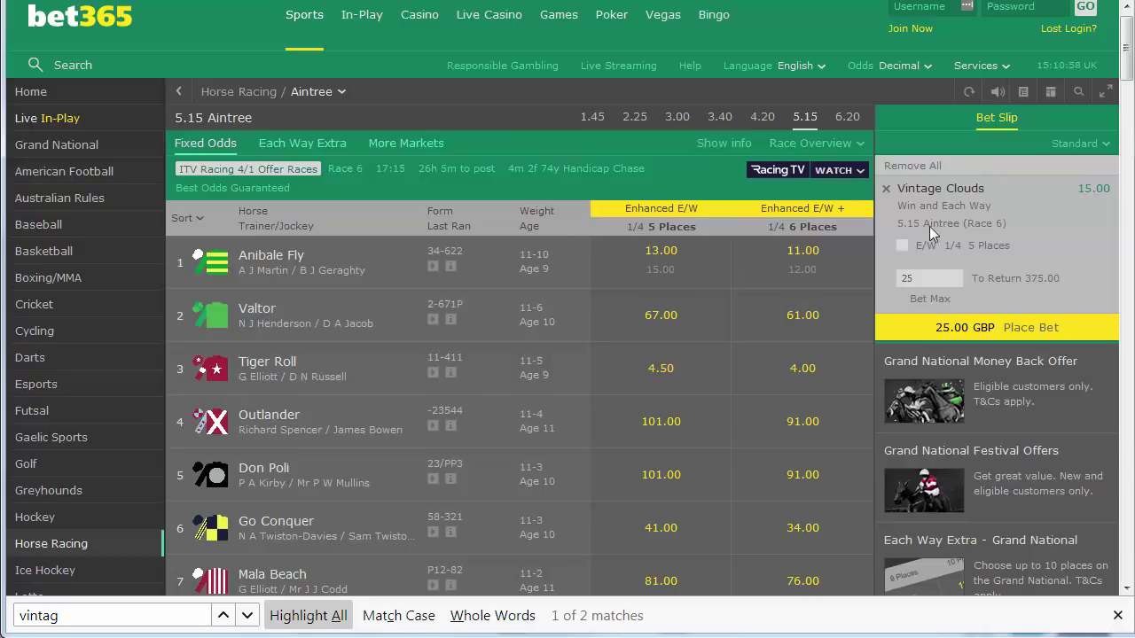
# Step: Enable the each-way option for the Vintage Clouds bet on the bet slip
pyautogui.click(902, 246)
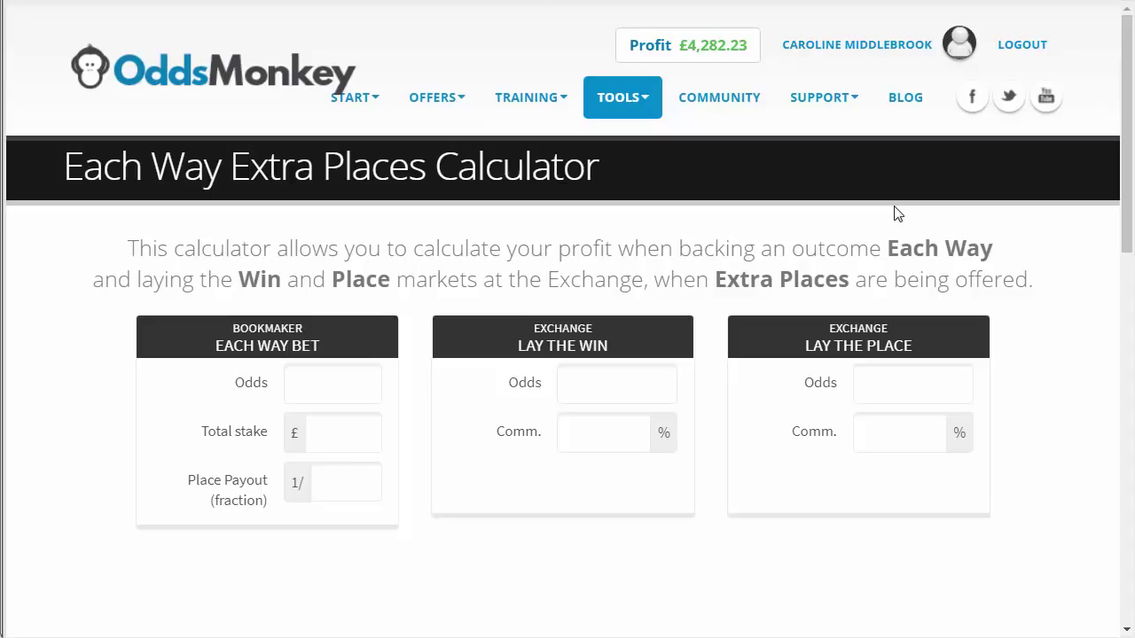
# Step: Switch to OddsMonkey's Each Way Extra Places Calculator and set bookmaker odds to 15, total stake to £50 and place payout to 1/4
pyautogui.click(321, 392)
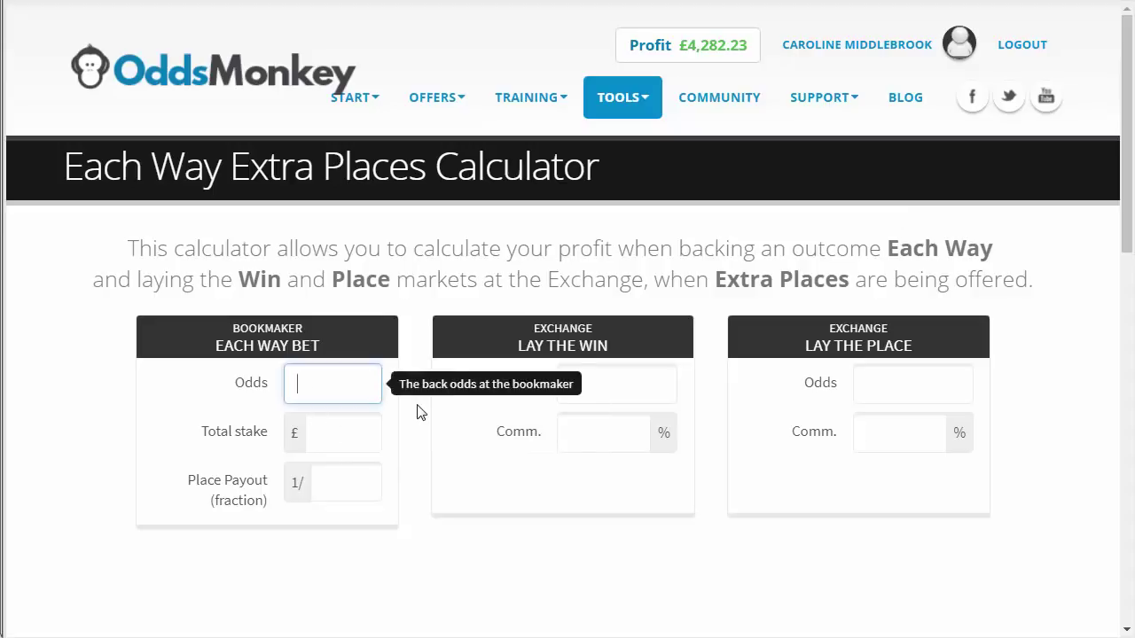
pyautogui.write('15')
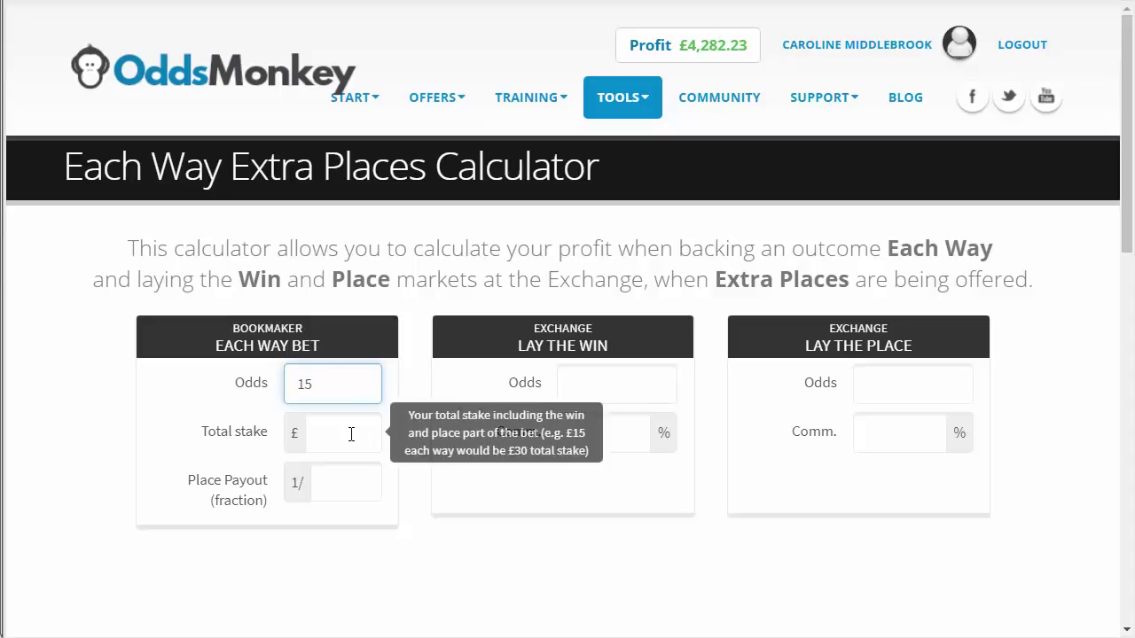
pyautogui.click(350, 434)
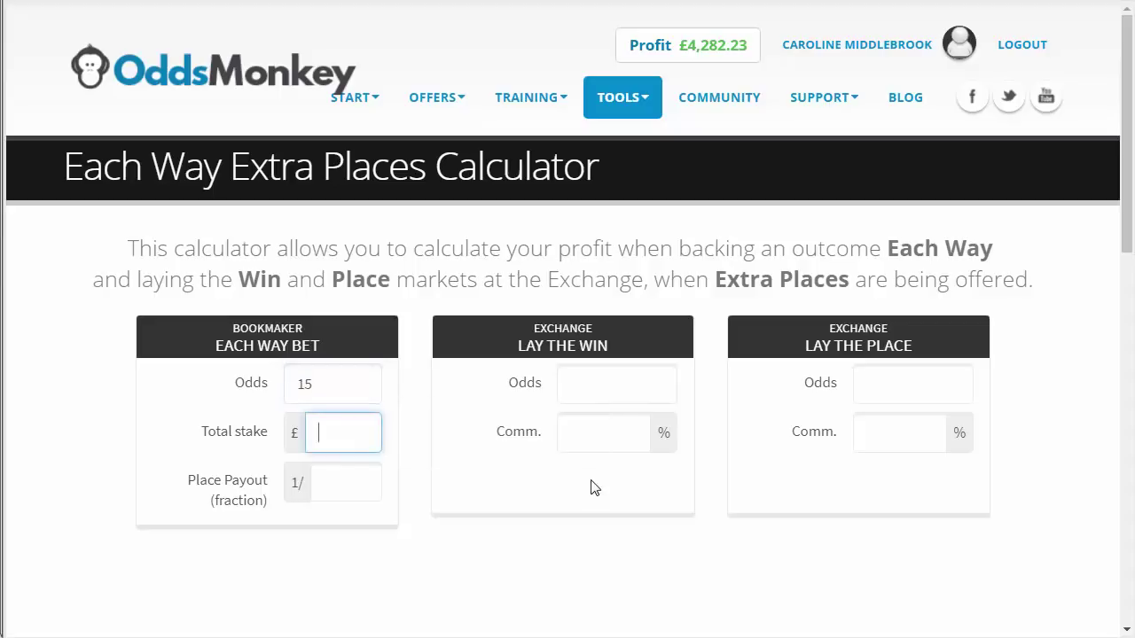
pyautogui.write('50')
pyautogui.click(352, 493)
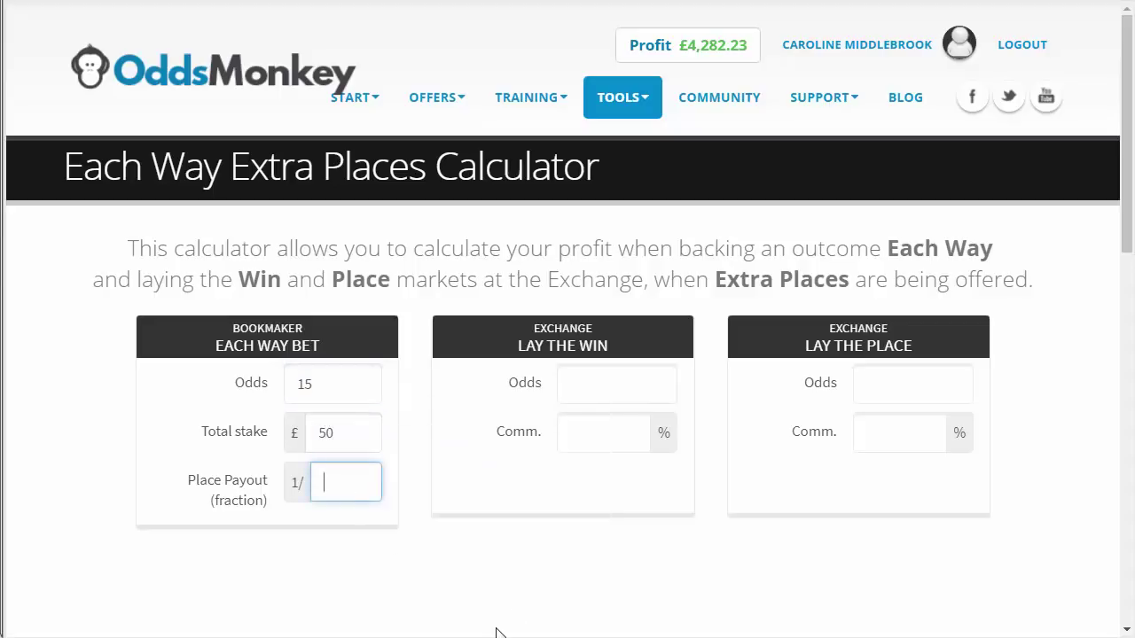
pyautogui.write('4')
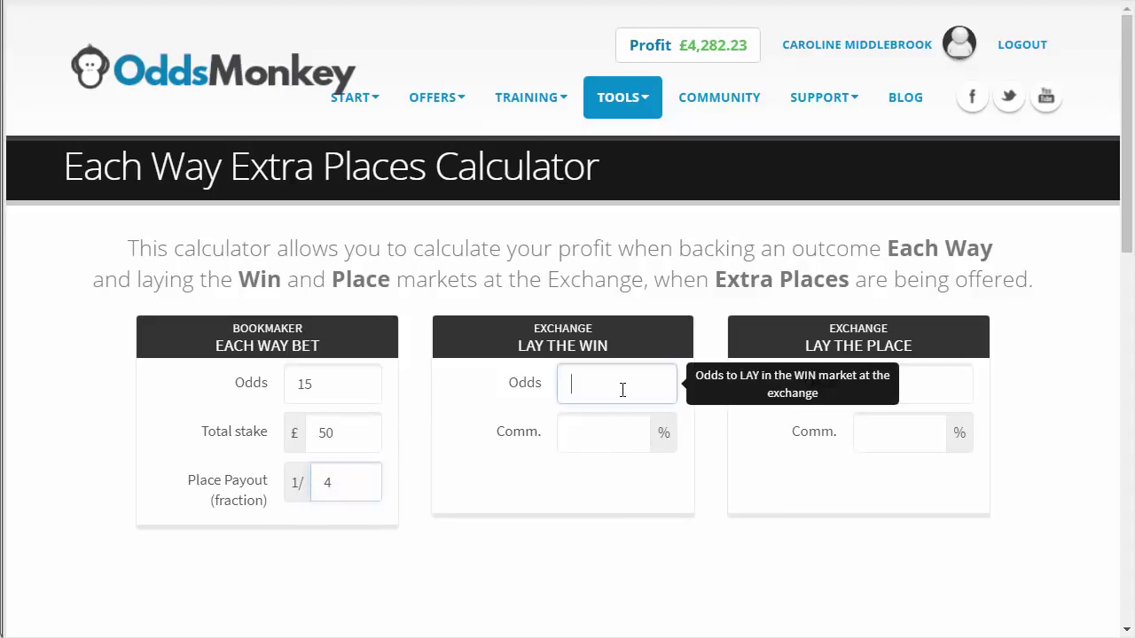
# Step: Look up the Vintage Clouds win lay odds on Smarkets, and set the calculator's win lay odds to 18 with 0% commission
pyautogui.click(573, 386)
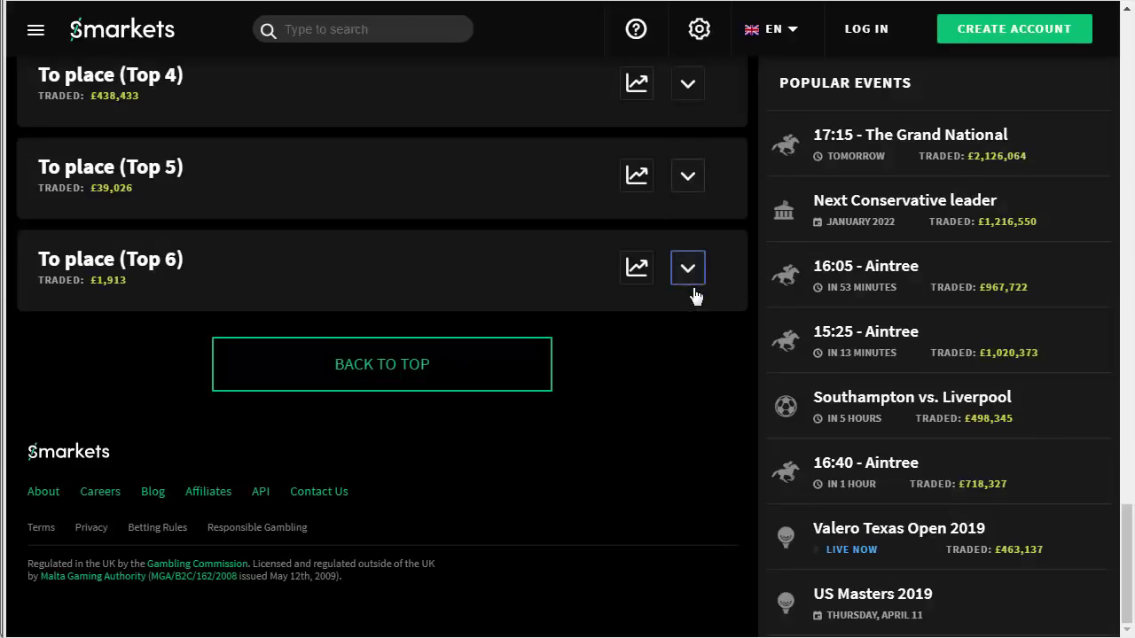
pyautogui.scroll(10, 695, 296)
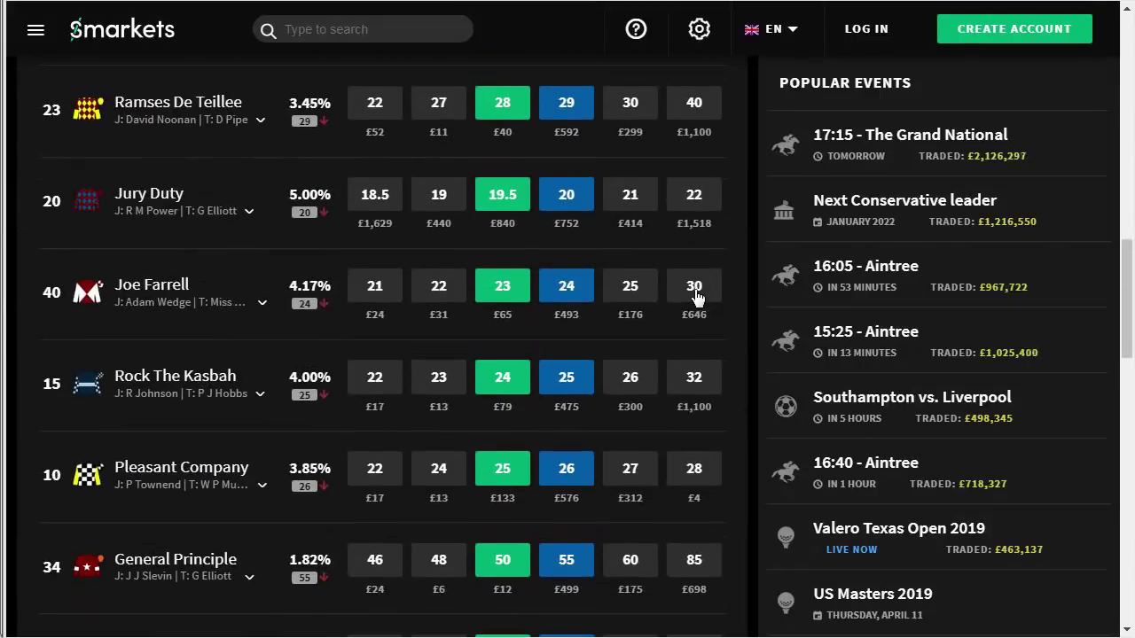
pyautogui.scroll(10, 696, 296)
pyautogui.scroll(-1, 696, 304)
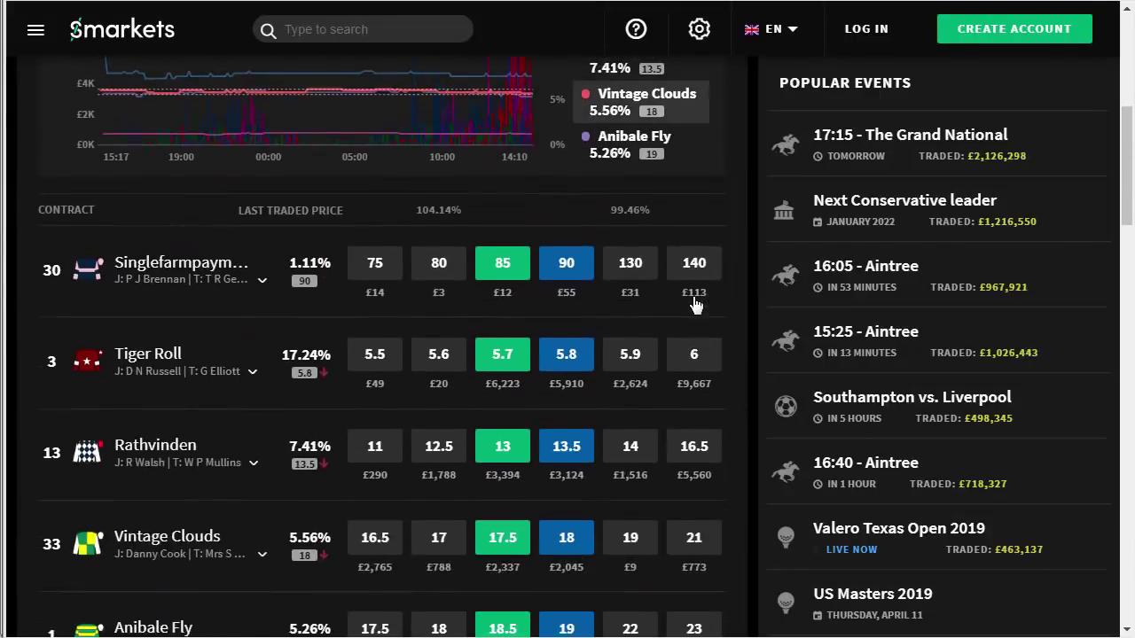
pyautogui.scroll(-2, 696, 304)
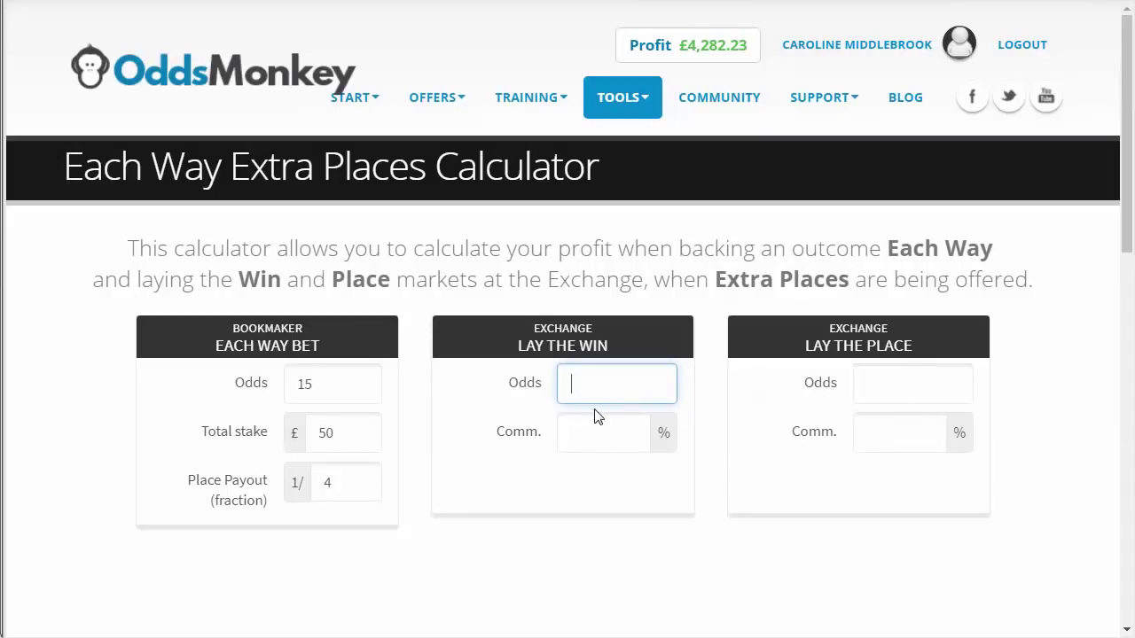
pyautogui.write('18')
pyautogui.click(585, 443)
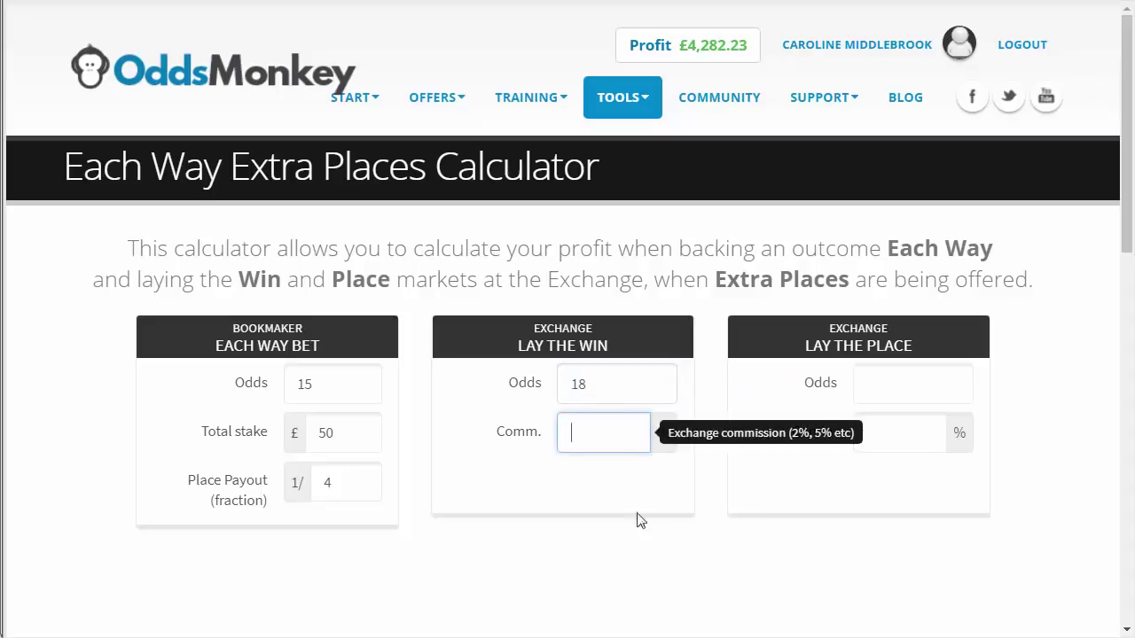
pyautogui.write('0')
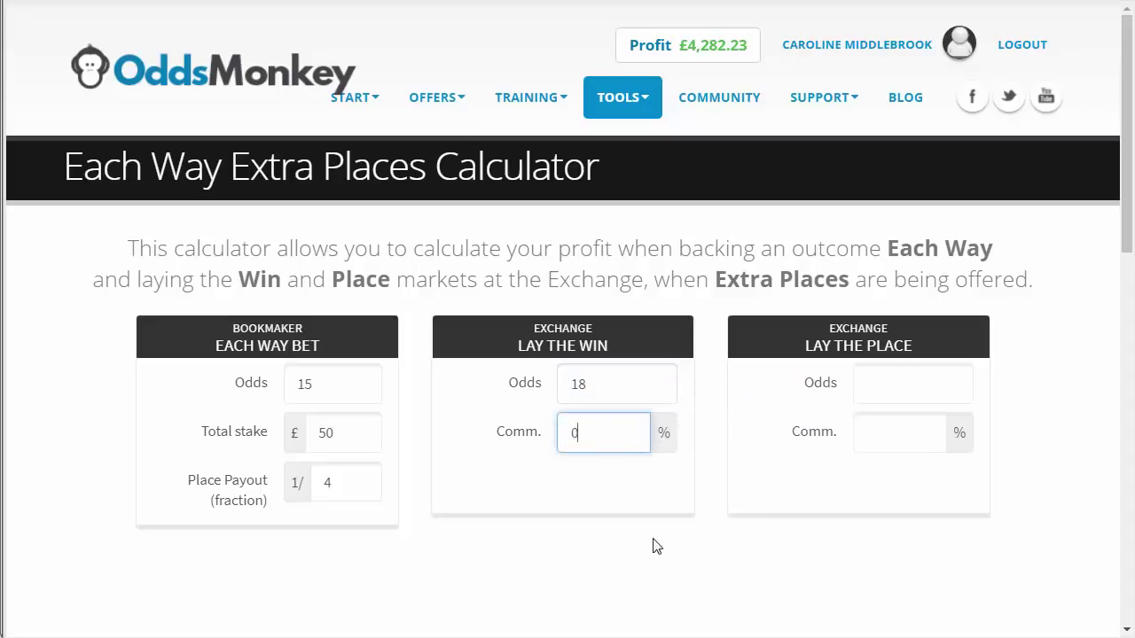
# Step: Expand the Top 5 and Top 4 place markets on Smarkets and examine the place lay odds for the calculator
pyautogui.click(878, 386)
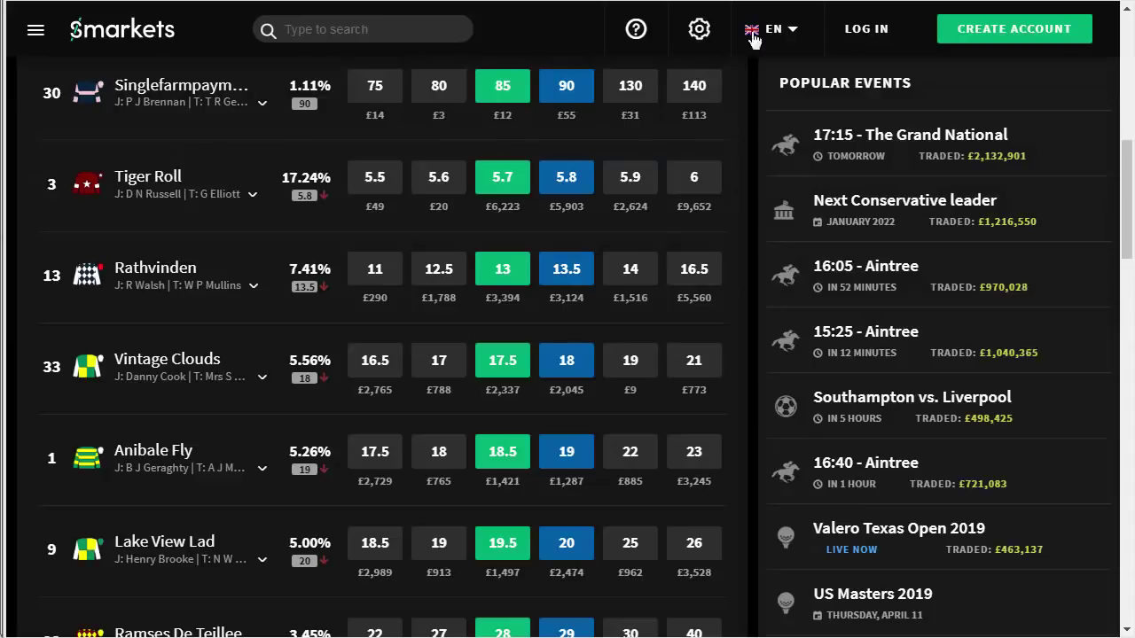
pyautogui.scroll(-10, 642, 393)
pyautogui.scroll(-4, 650, 397)
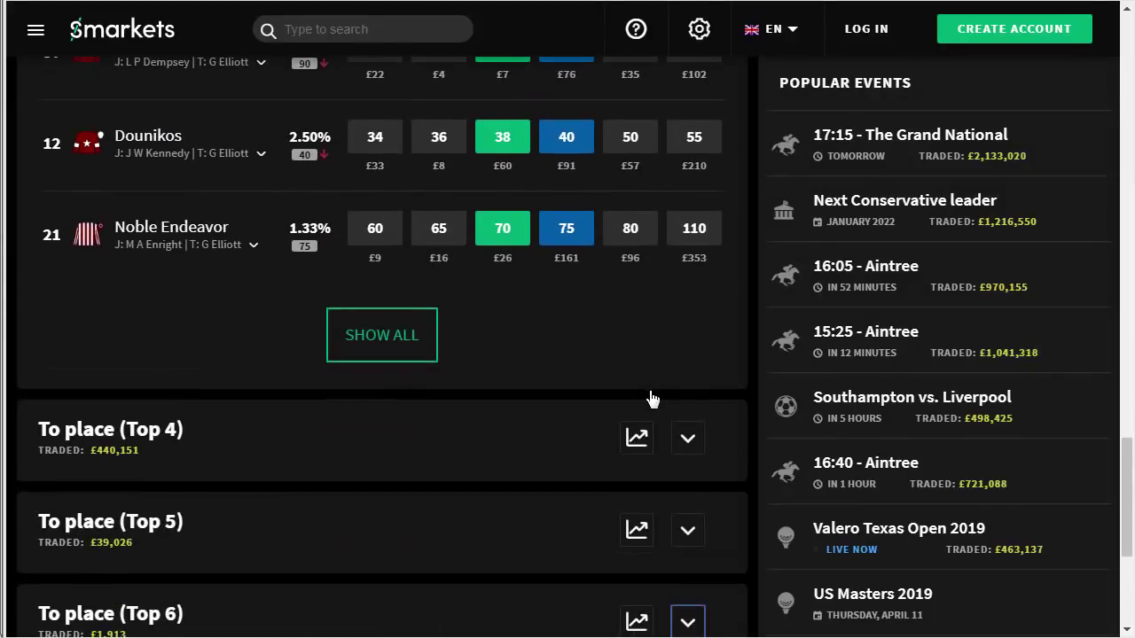
pyautogui.click(688, 355)
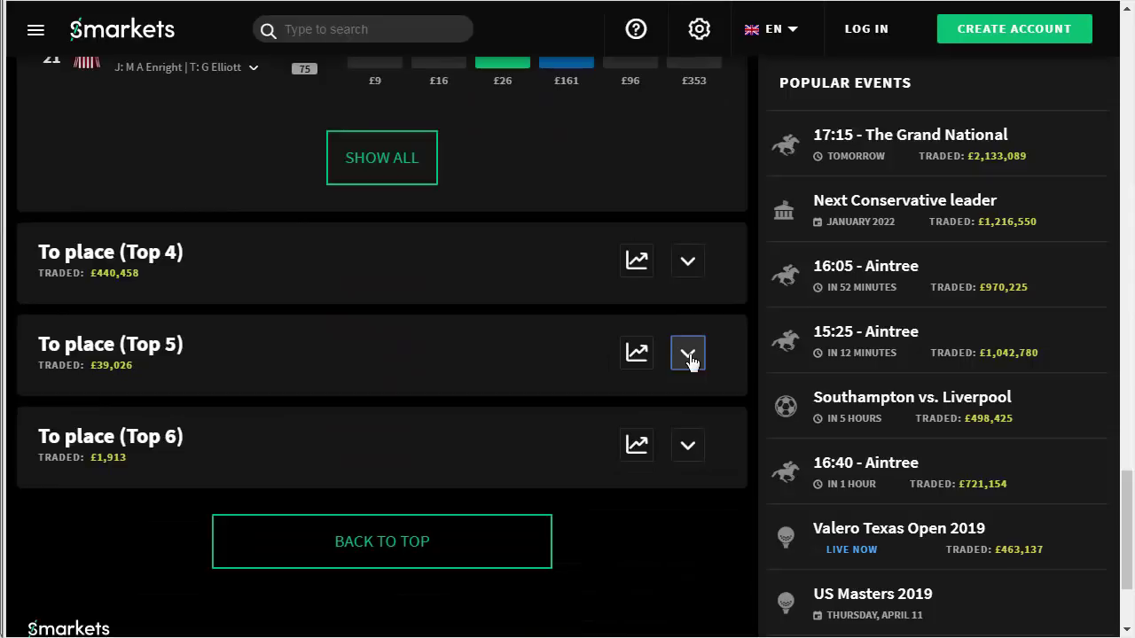
pyautogui.scroll(4, 718, 269)
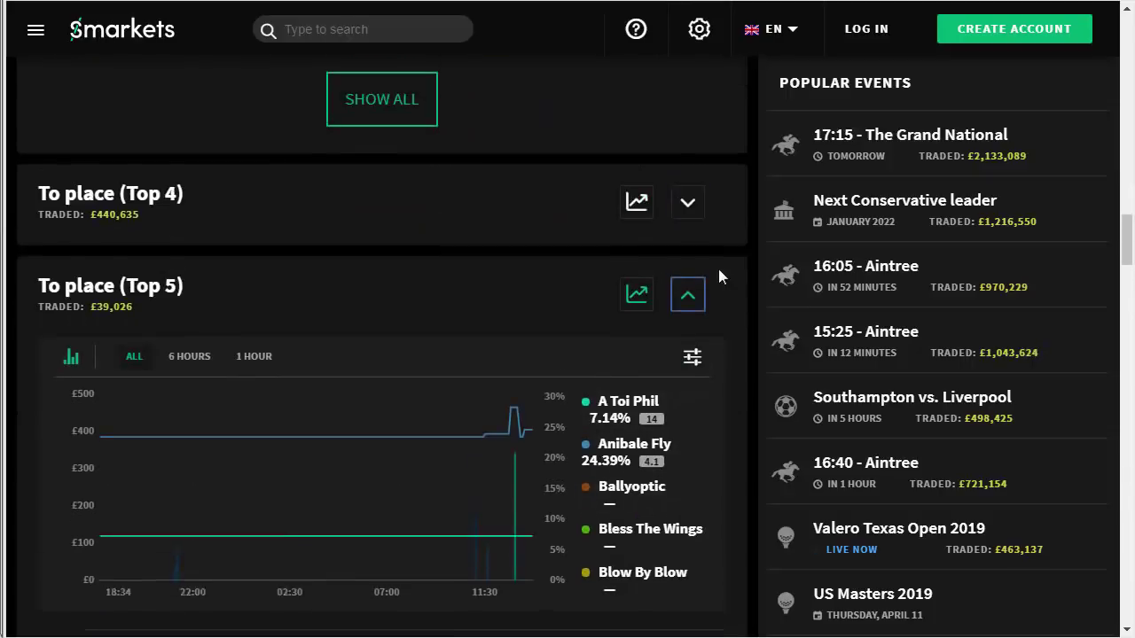
pyautogui.click(685, 390)
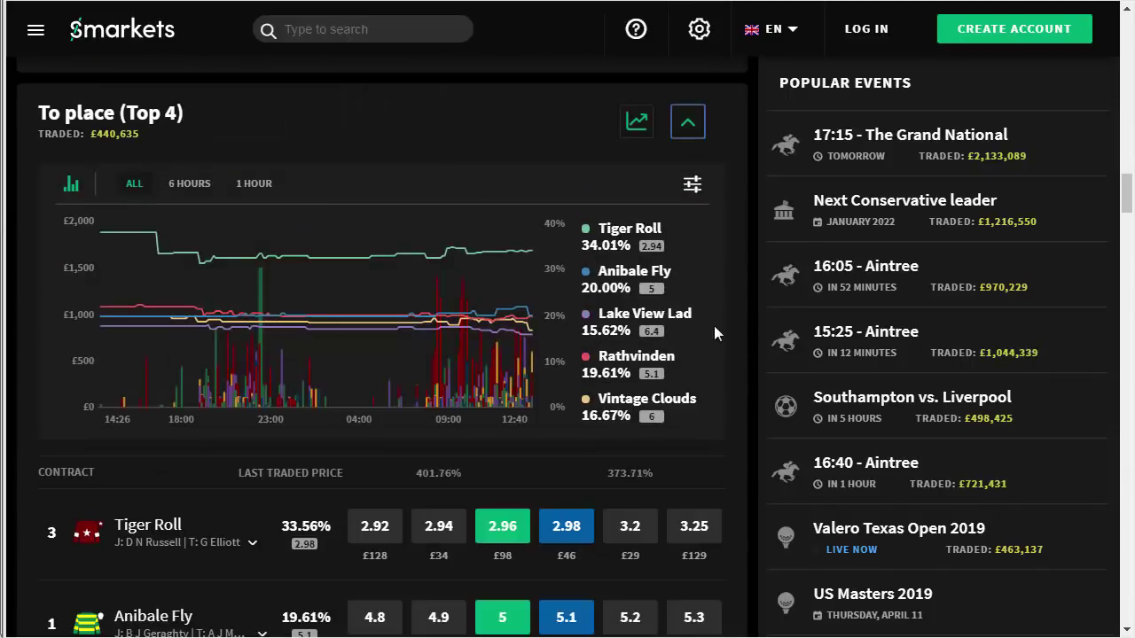
pyautogui.scroll(-2, 712, 323)
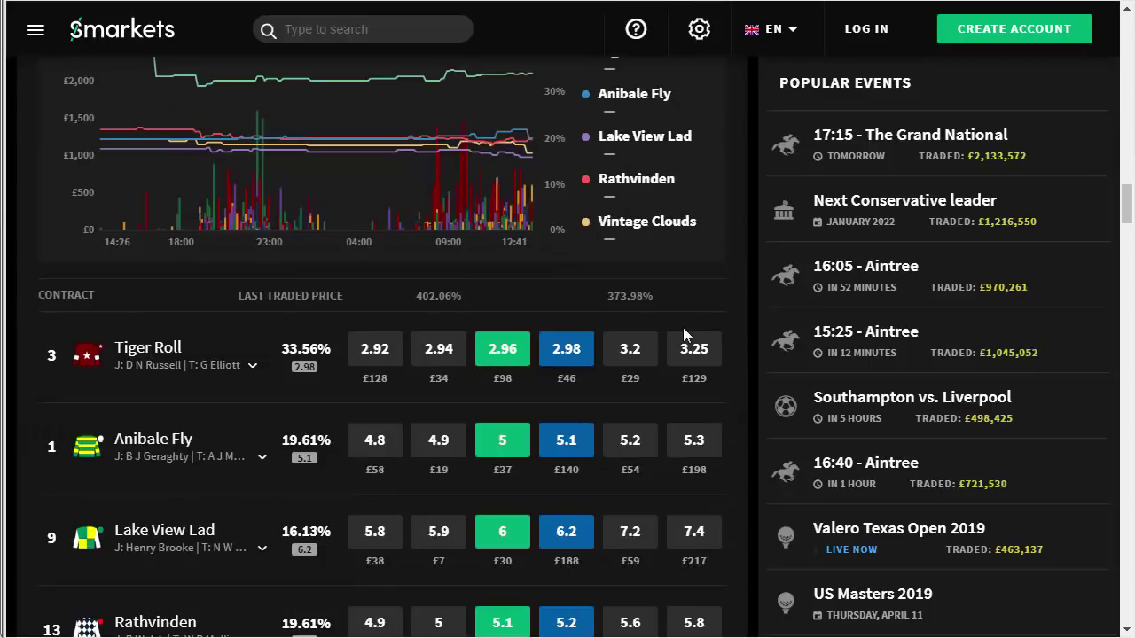
pyautogui.scroll(2, 148, 144)
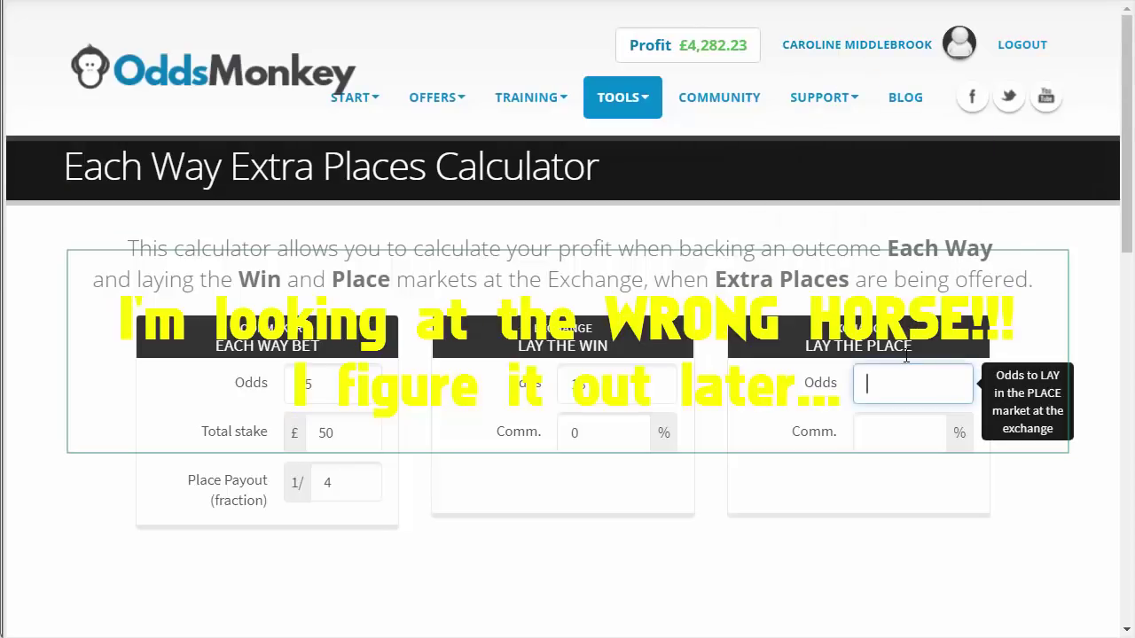
# Step: Set the calculator's place lay odds to 2.98 with 0% commission, and highlight the profit for not finishing in an extra place
pyautogui.write('2.98')
pyautogui.click(873, 433)
pyautogui.write('0')
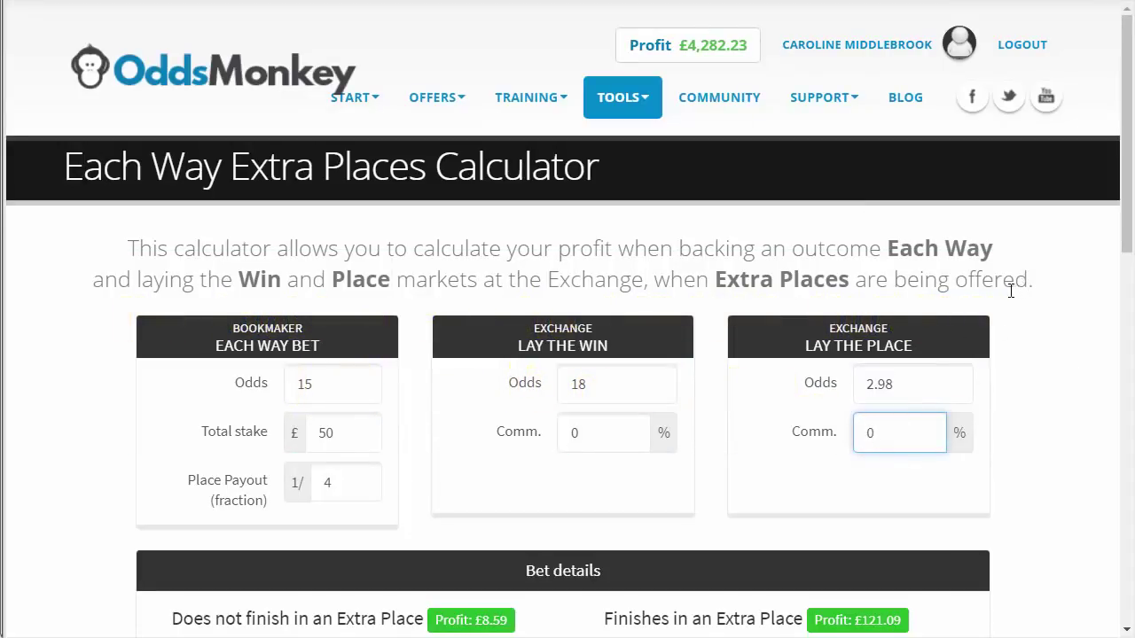
pyautogui.scroll(-3, 955, 308)
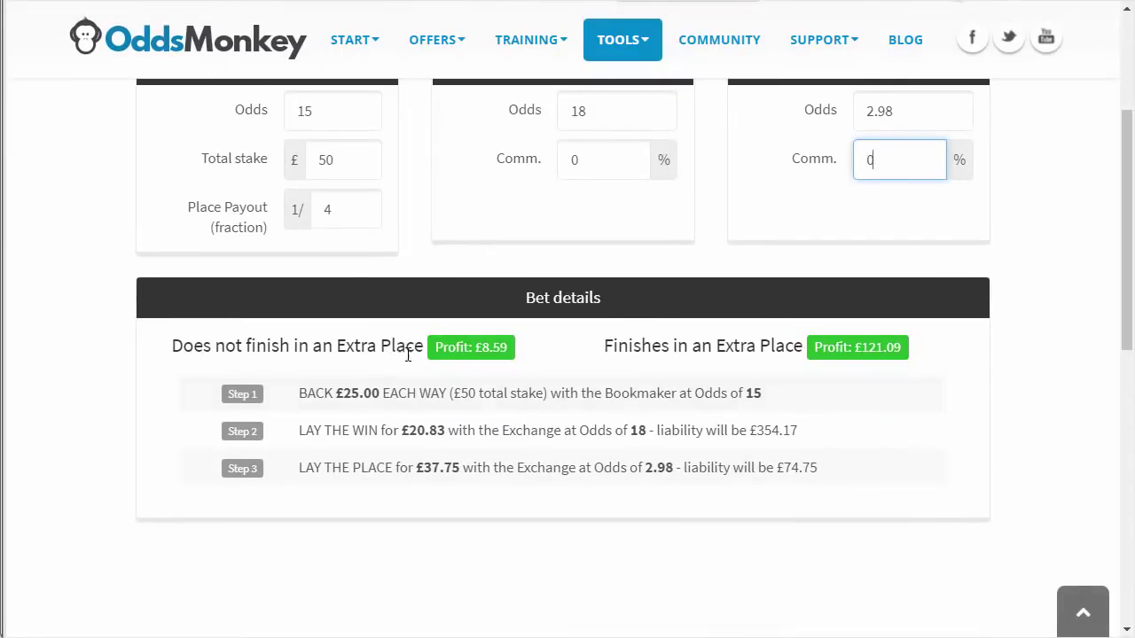
pyautogui.moveTo(433, 347); pyautogui.dragTo(512, 365)
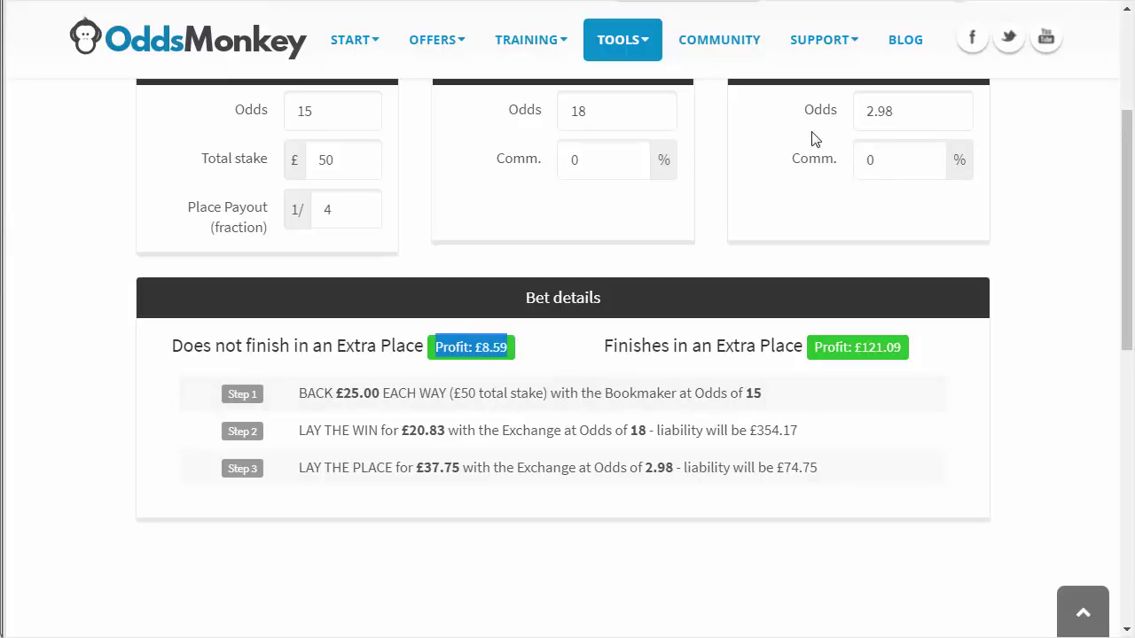
# Step: Check the Vintage Clouds lay odds in Smarkets' Top 4 place market and set the calculator's place lay odds to 5.8
pyautogui.click(767, 2)
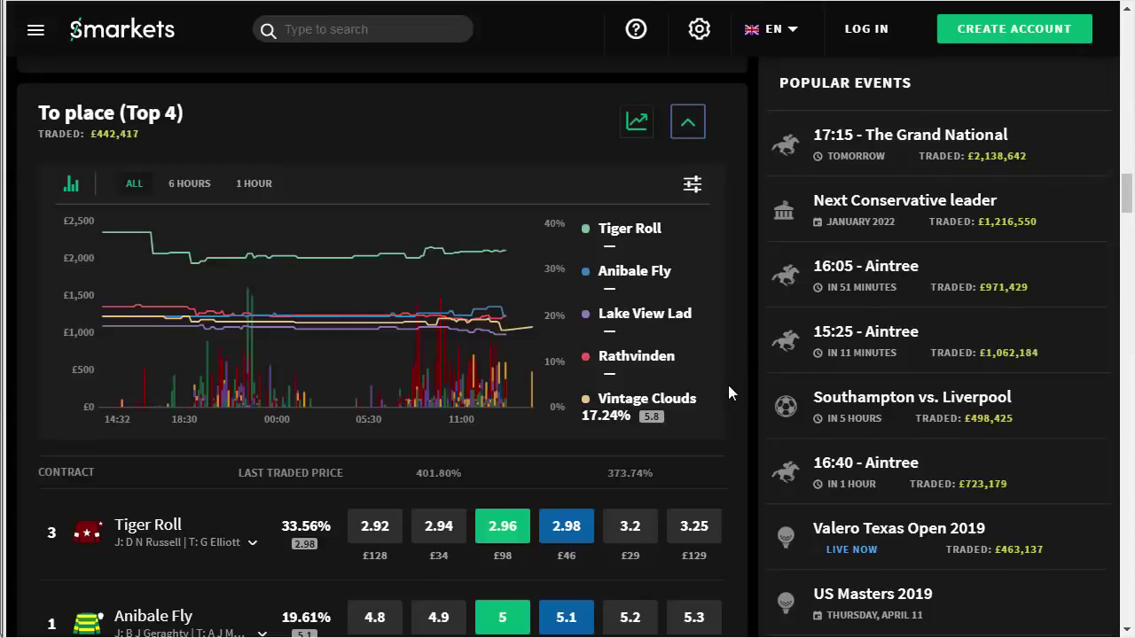
pyautogui.scroll(10, 725, 390)
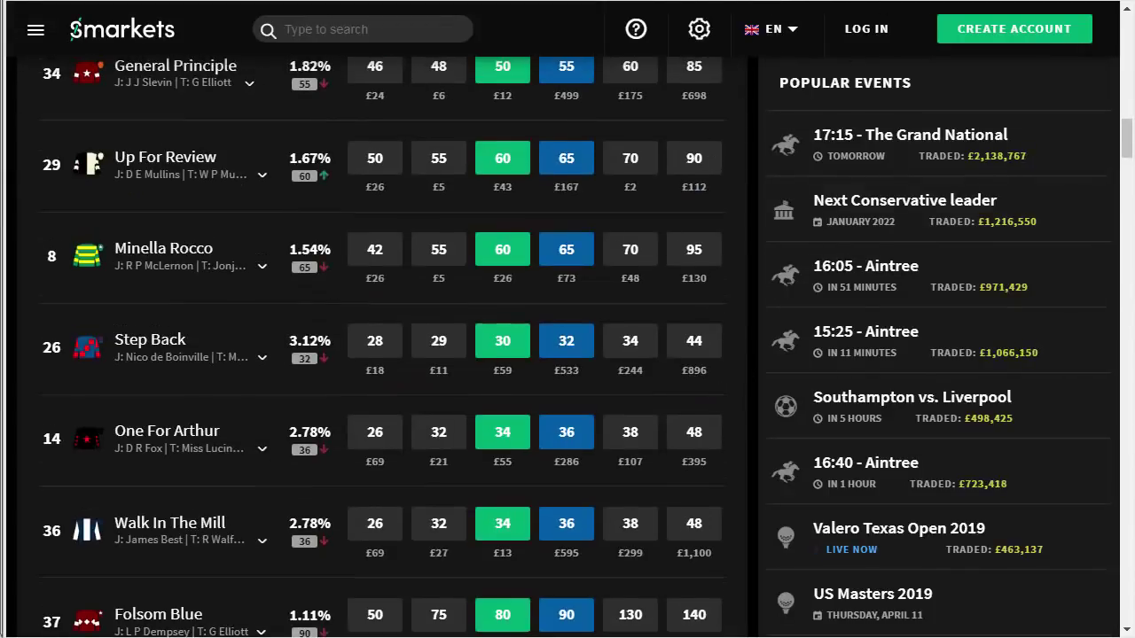
pyautogui.hotkey('ctrl', 'Tab')
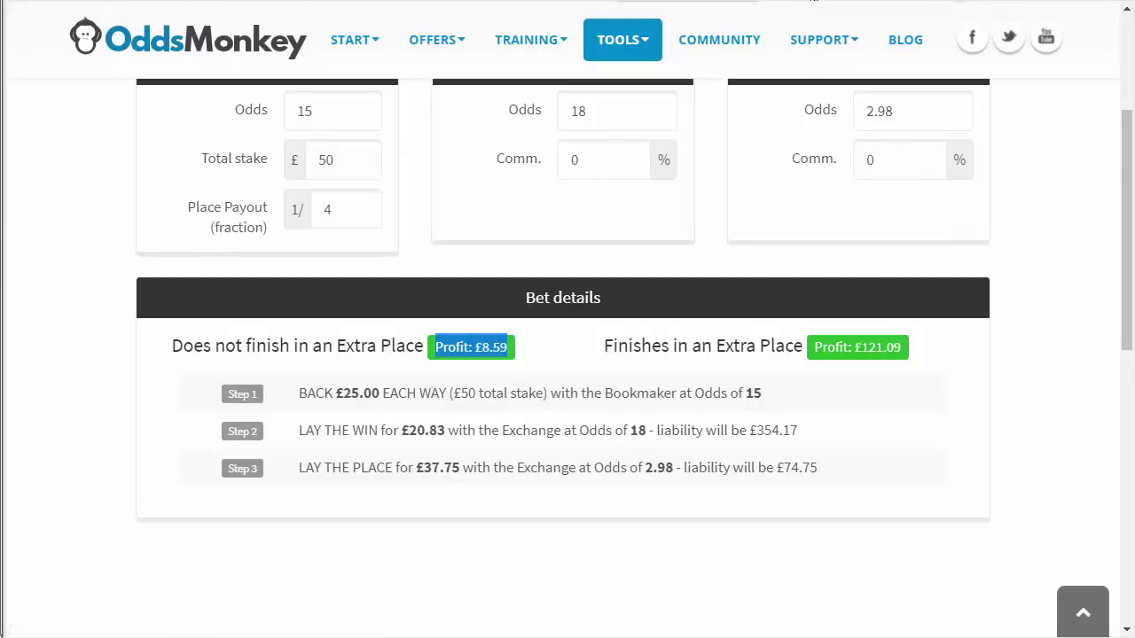
pyautogui.hotkey('ctrl', 'Tab')
pyautogui.scroll(-5, 654, 208)
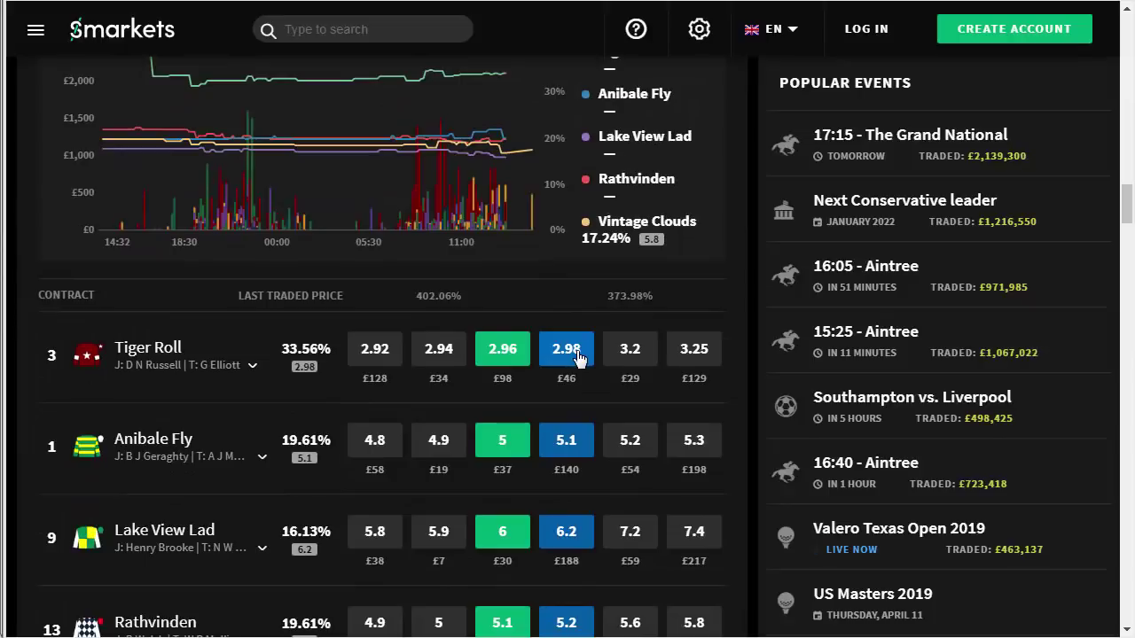
pyautogui.scroll(-2, 578, 357)
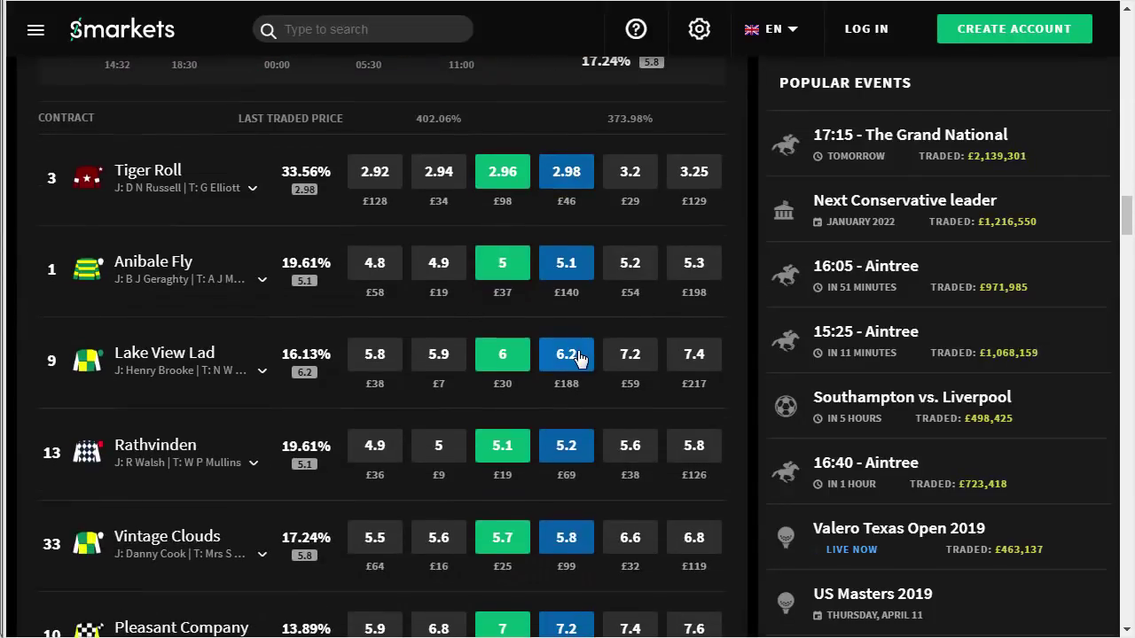
pyautogui.scroll(-2, 578, 357)
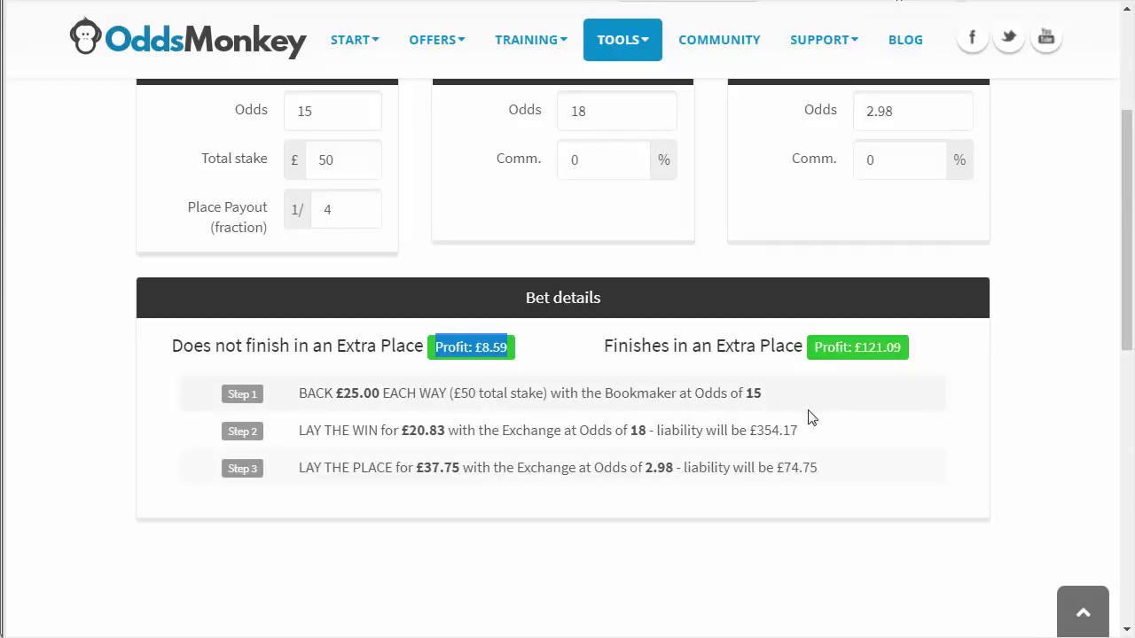
pyautogui.moveTo(890, 110); pyautogui.dragTo(857, 110)
pyautogui.write('5')
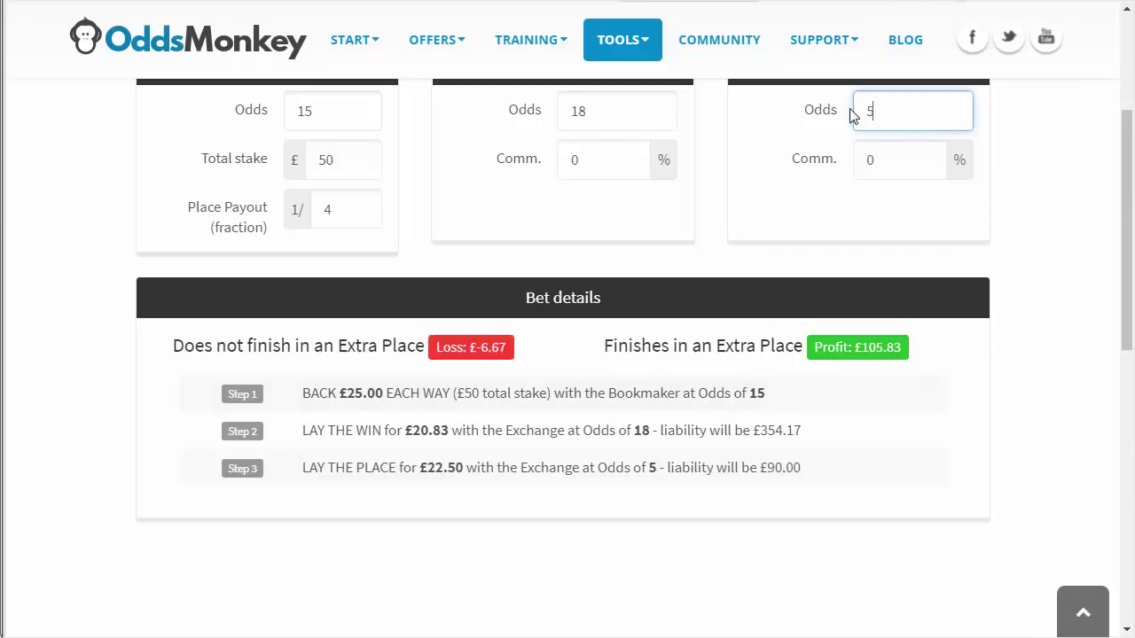
pyautogui.write('.8')
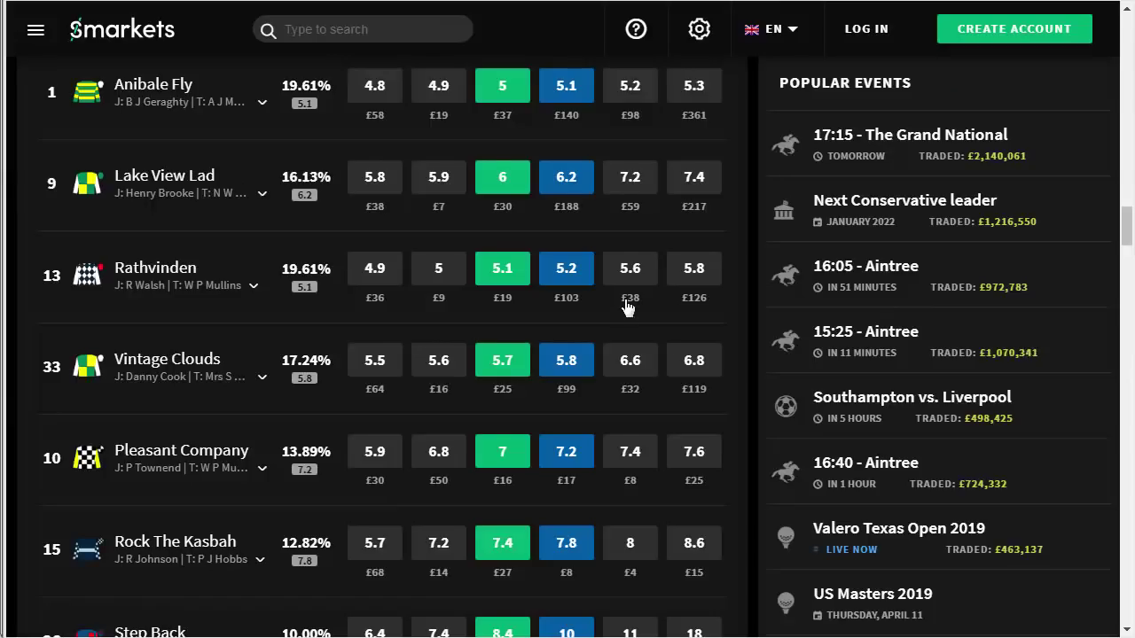
# Step: Review the Vintage Clouds win market on Smarkets, and highlight the calculator's profit for finishing in an extra place
pyautogui.scroll(15, 557, 309)
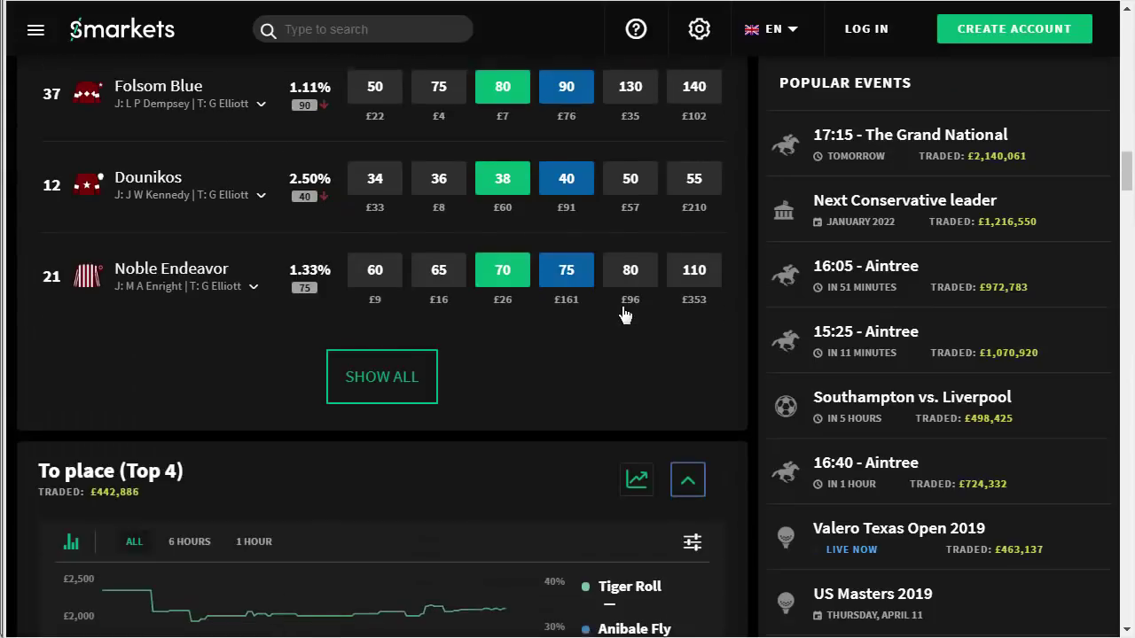
pyautogui.scroll(8, 625, 314)
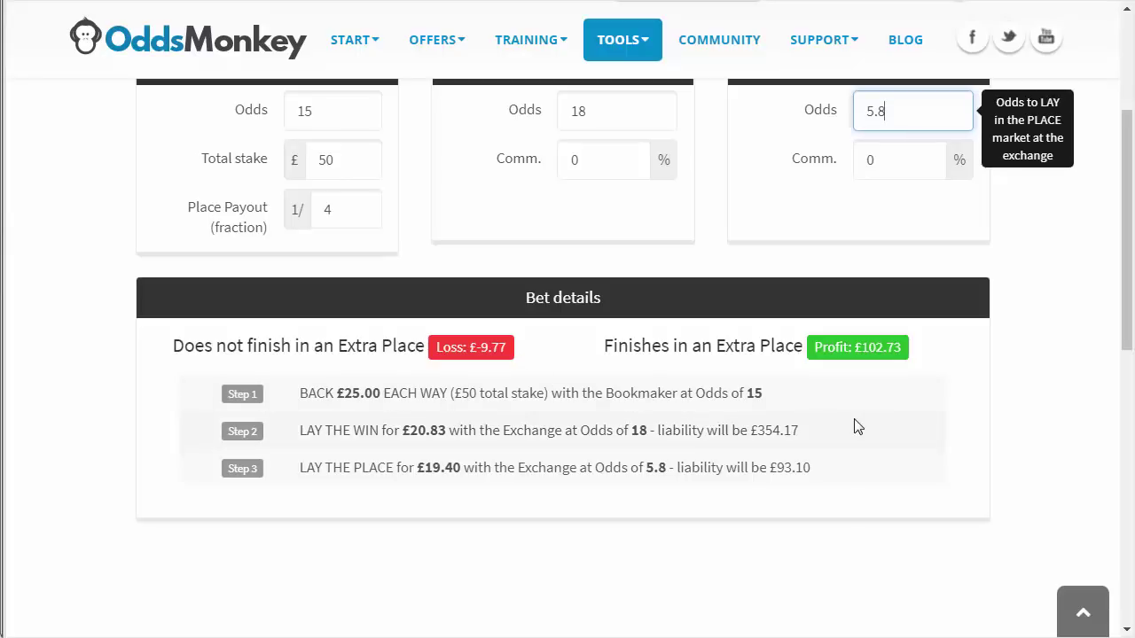
pyautogui.moveTo(816, 347); pyautogui.dragTo(928, 358)
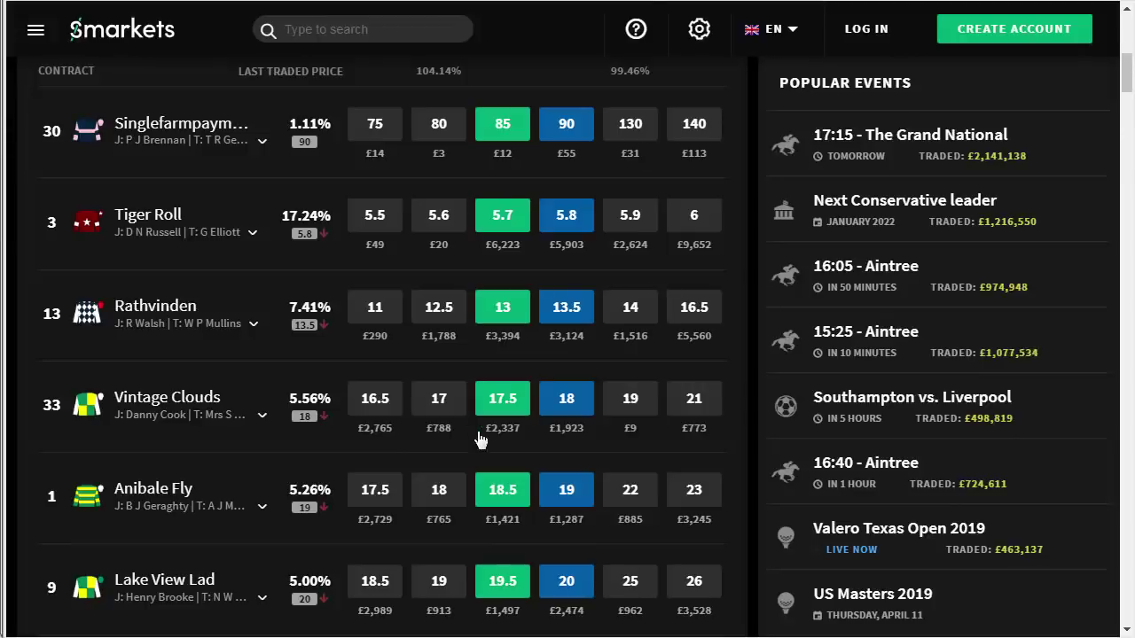
# Step: Look over the Smarkets win market and collapse the Top 4 place market to reach the Top 5 market
pyautogui.scroll(5, 507, 426)
pyautogui.scroll(-5, 508, 421)
pyautogui.scroll(-10, 507, 421)
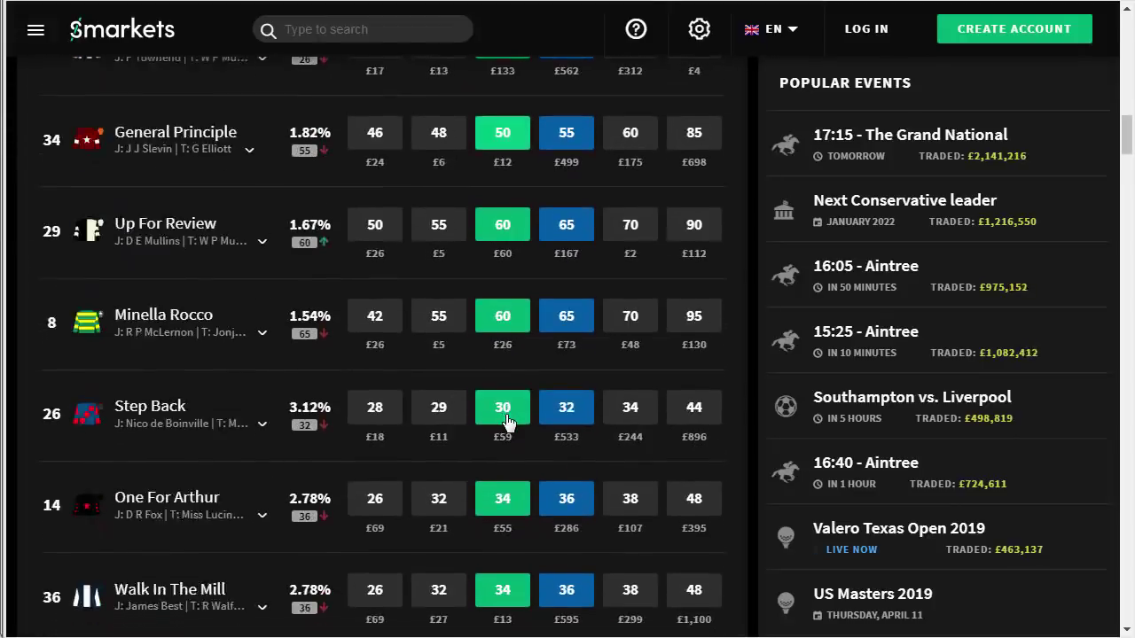
pyautogui.click(687, 123)
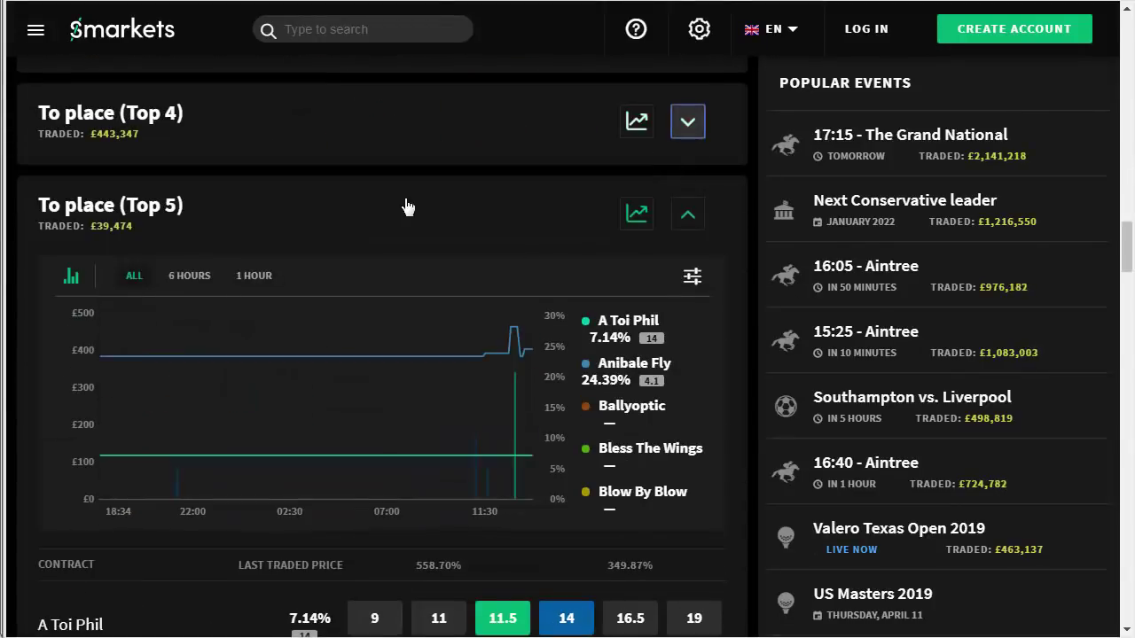
# Step: Find Vintage Clouds in Smarkets' Top 5 place market, set the calculator's place lay odds to 4.3, and highlight the extra place profit
pyautogui.scroll(-2, 643, 357)
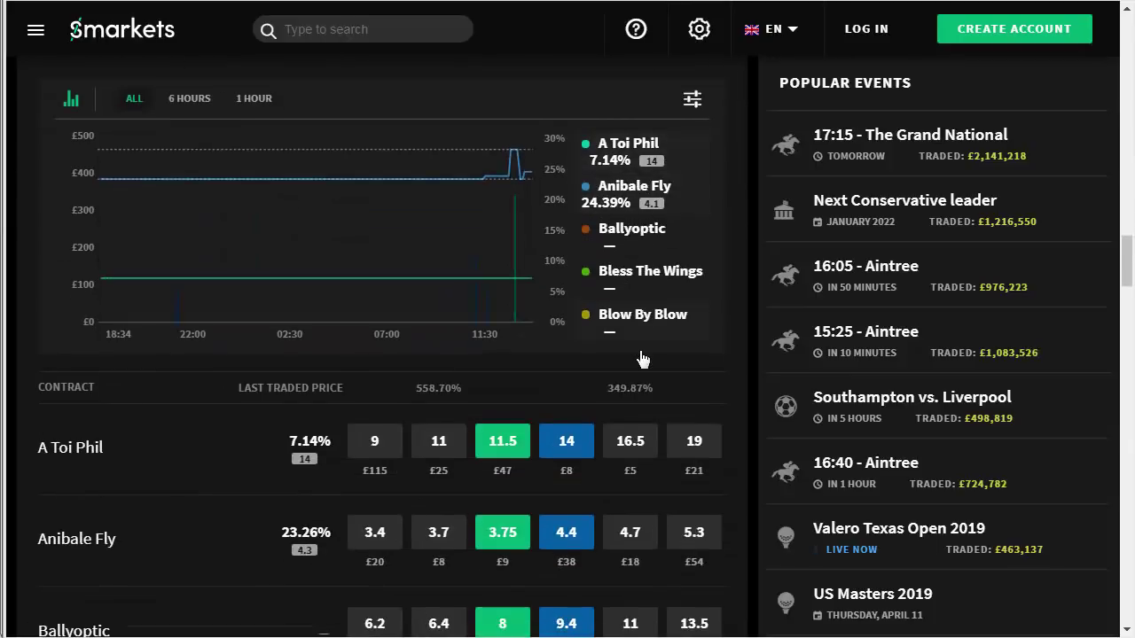
pyautogui.scroll(-6, 643, 357)
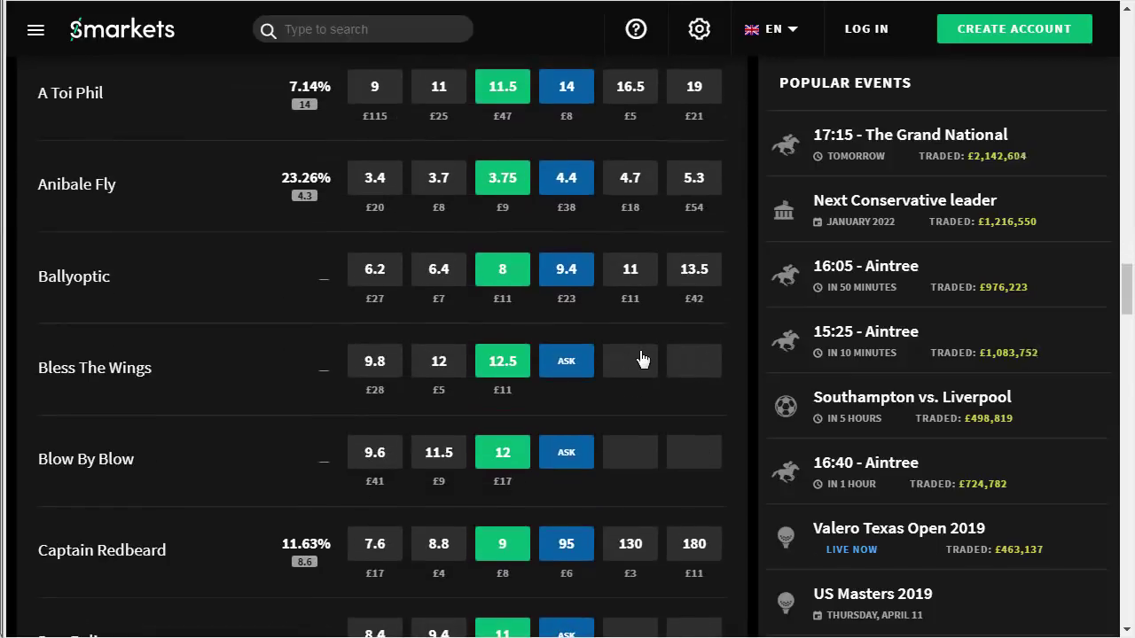
pyautogui.scroll(-2, 639, 350)
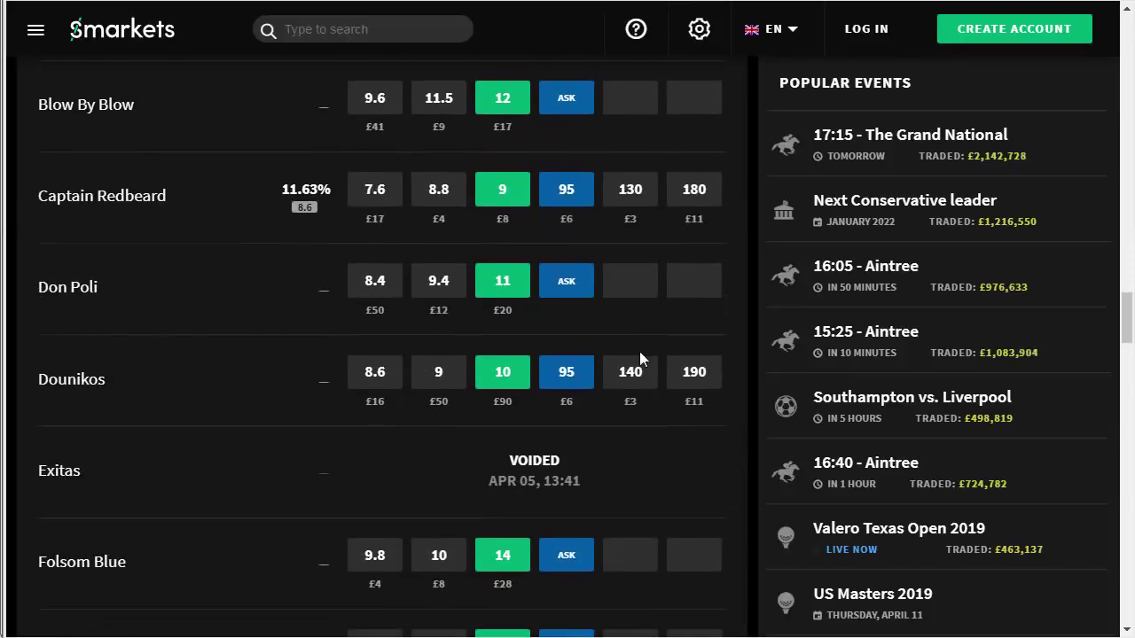
pyautogui.scroll(-2, 633, 329)
pyautogui.scroll(-9, 632, 331)
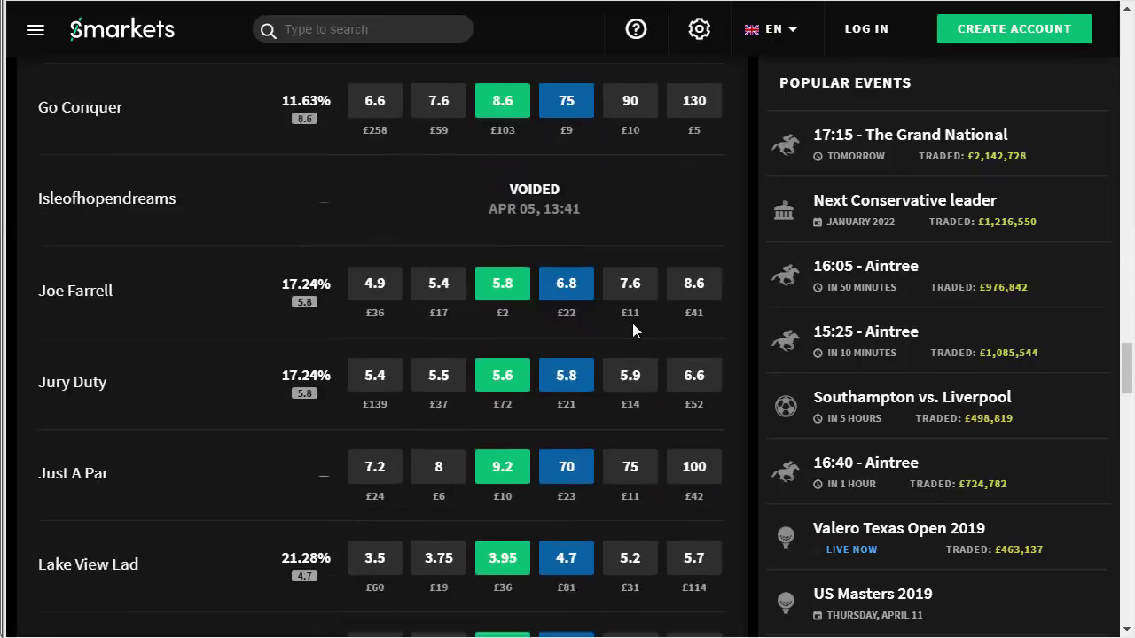
pyautogui.scroll(-9, 632, 328)
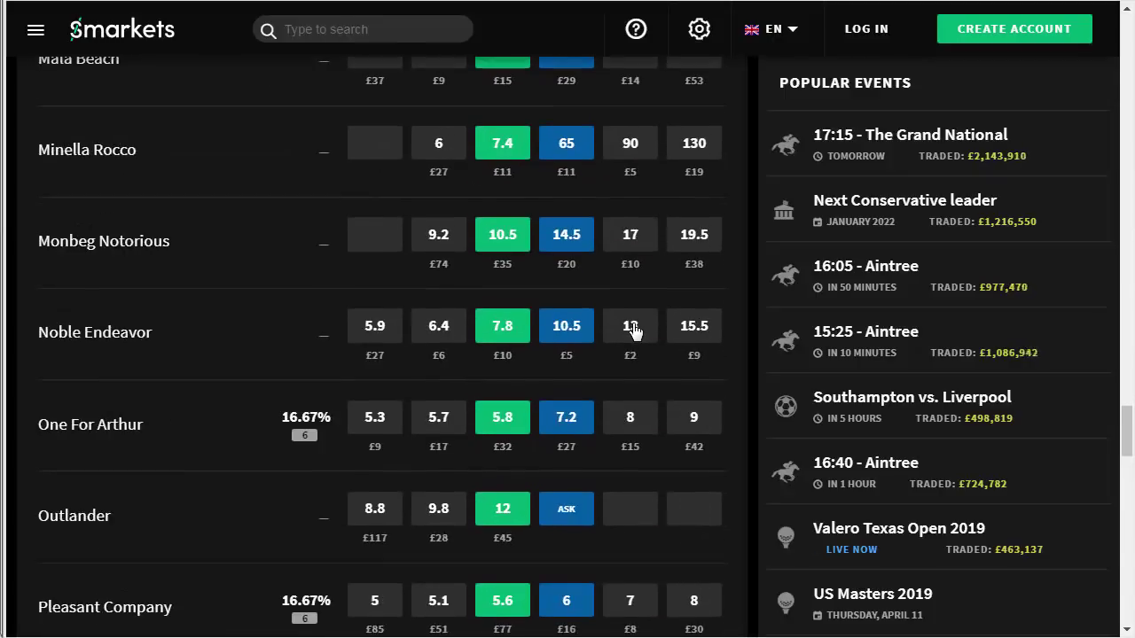
pyautogui.scroll(-8, 632, 328)
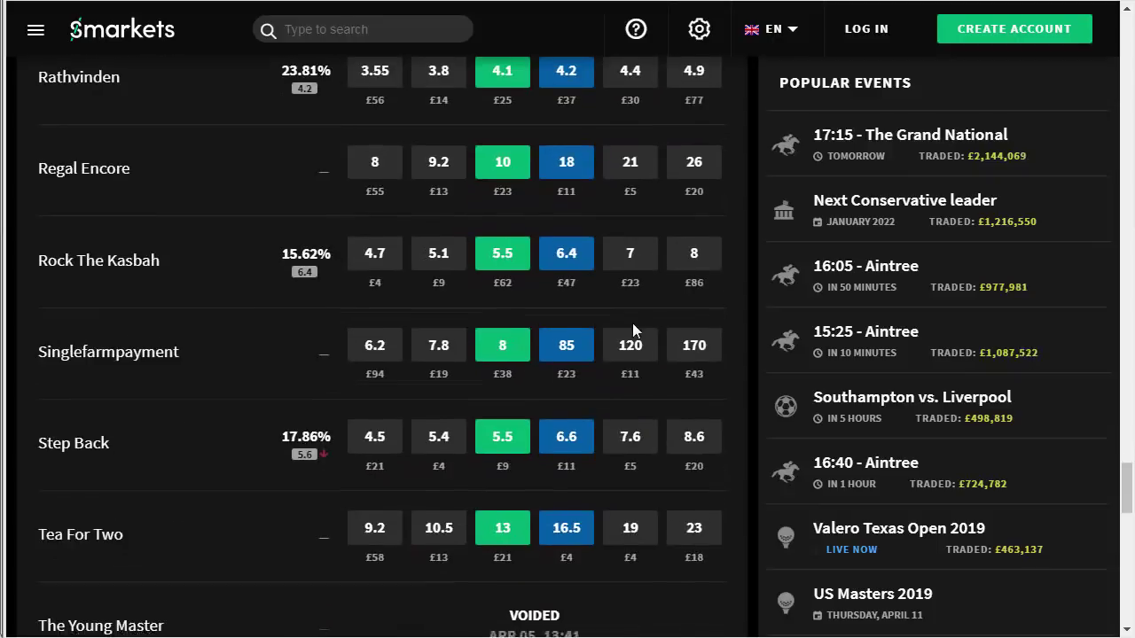
pyautogui.scroll(-8, 632, 330)
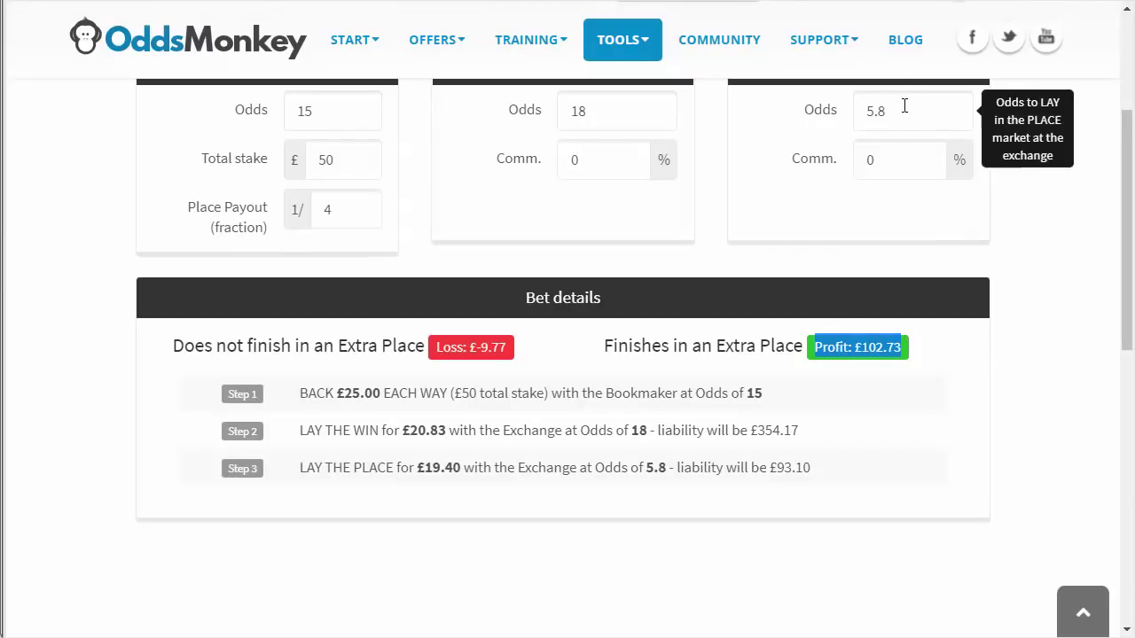
pyautogui.moveTo(904, 105); pyautogui.dragTo(833, 111)
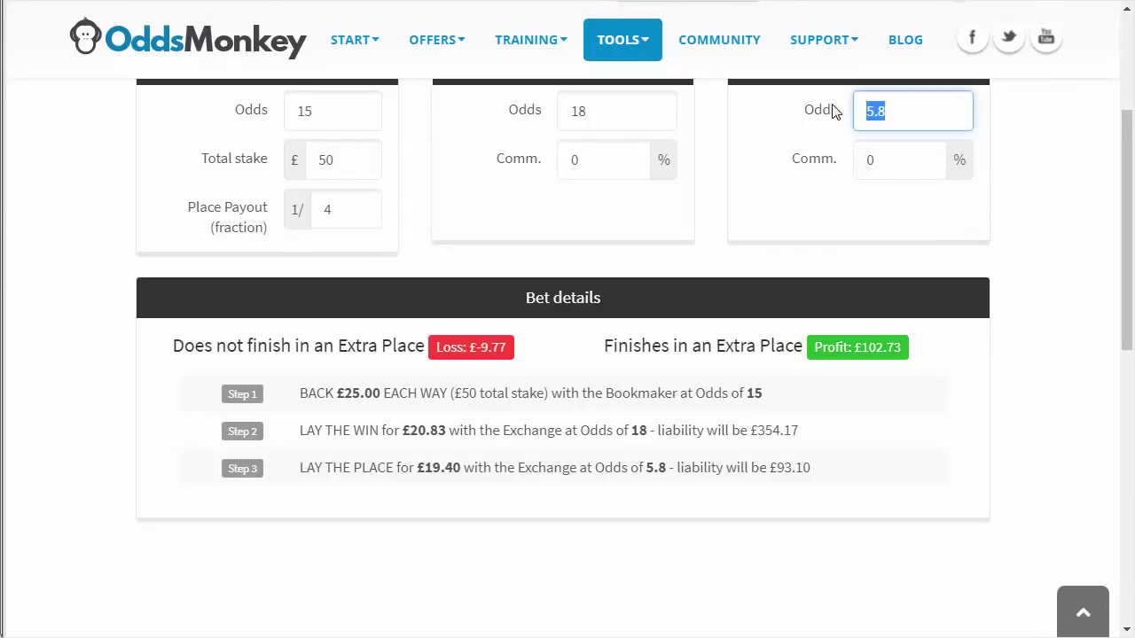
pyautogui.write('4.3')
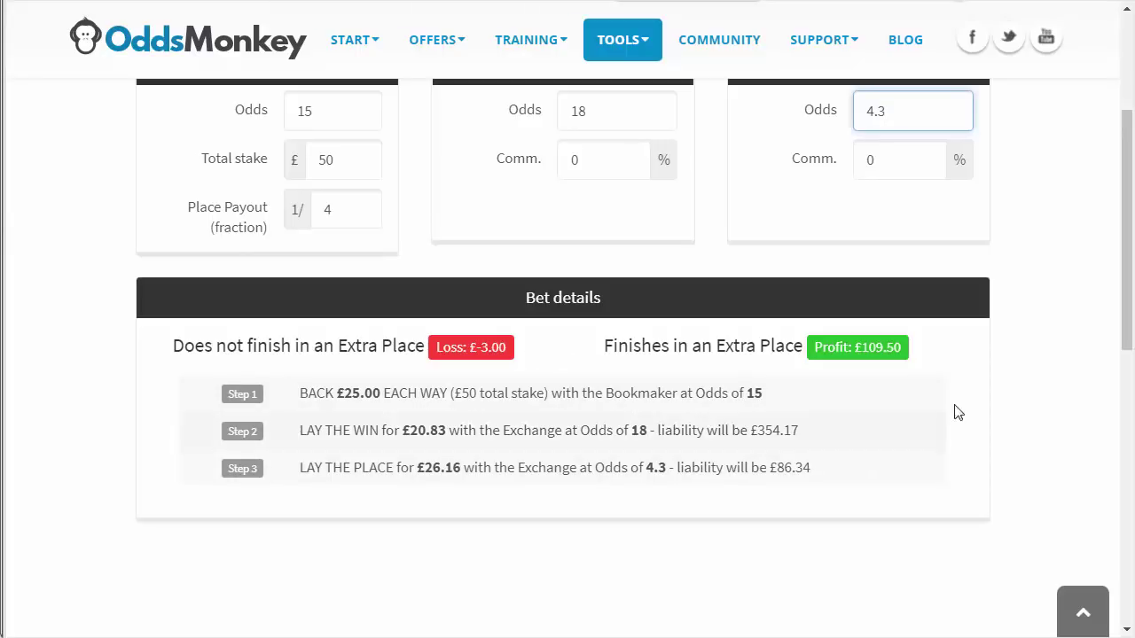
pyautogui.moveTo(813, 348); pyautogui.dragTo(919, 353)
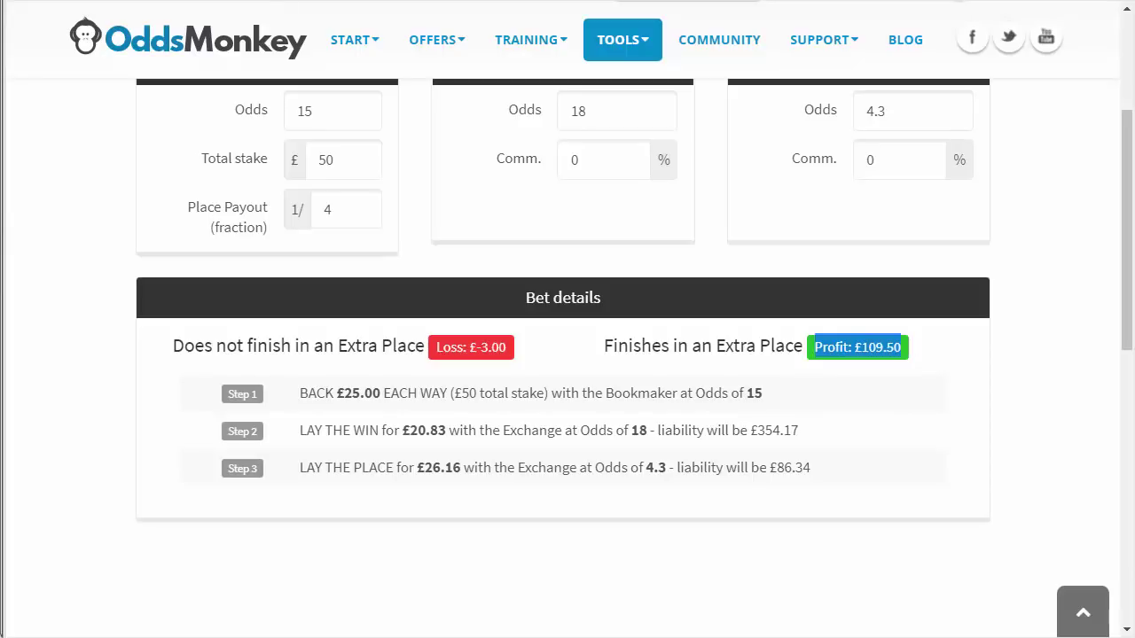
# Step: Go back through Smarkets' Top 5 place market and expand the Top 4 place market
pyautogui.hotkey('ctrl', 'Tab')
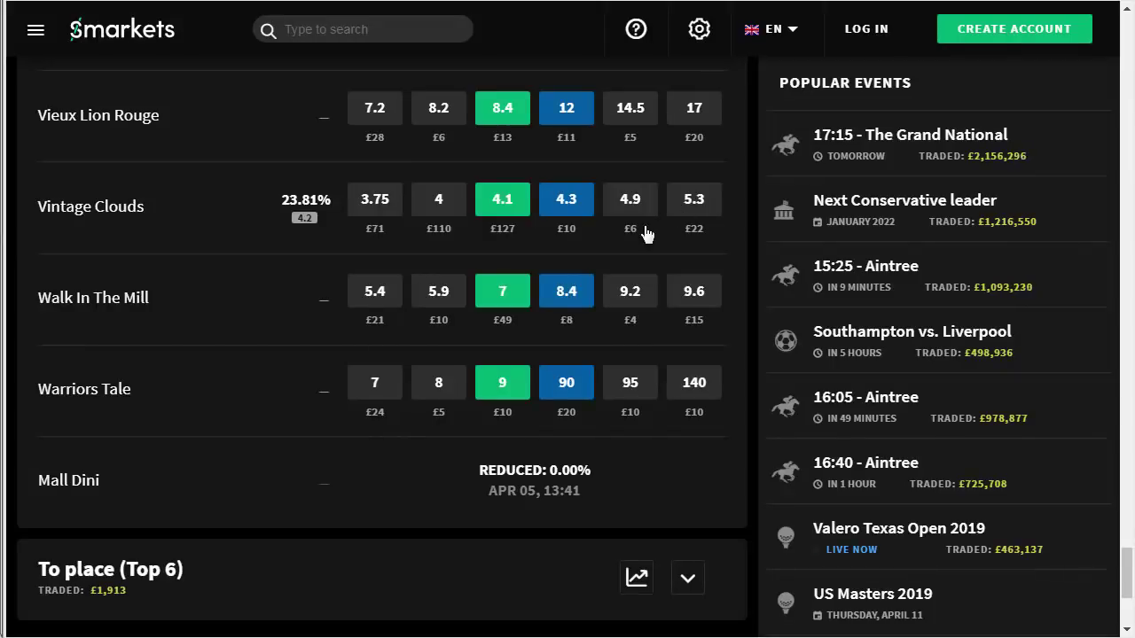
pyautogui.scroll(6, 636, 237)
pyautogui.scroll(15, 636, 237)
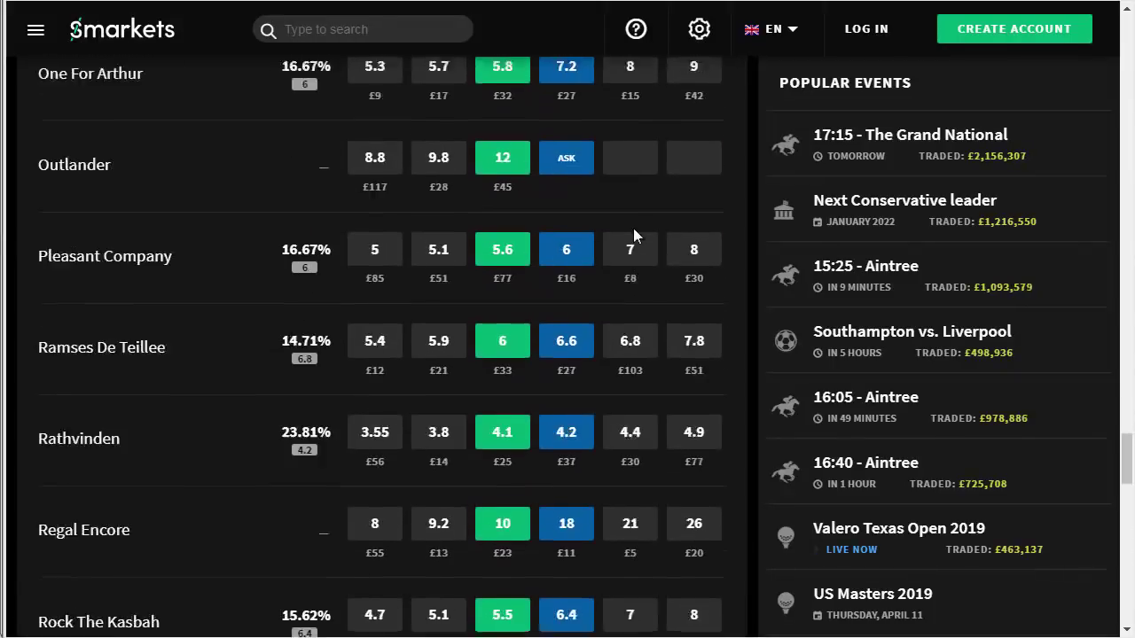
pyautogui.scroll(6, 633, 236)
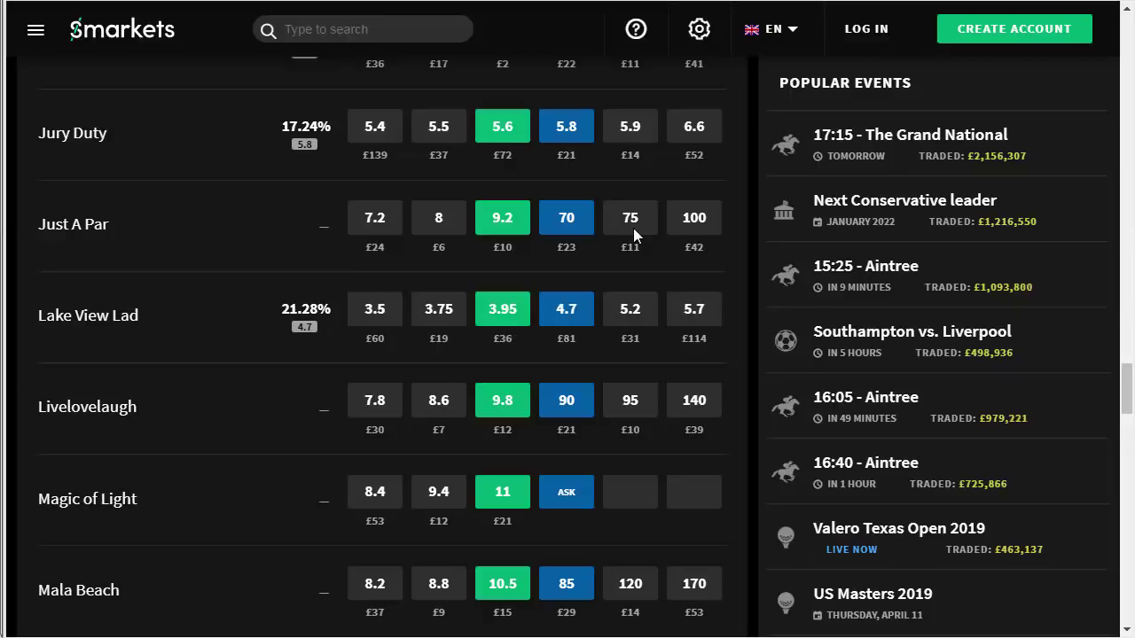
pyautogui.scroll(20, 635, 250)
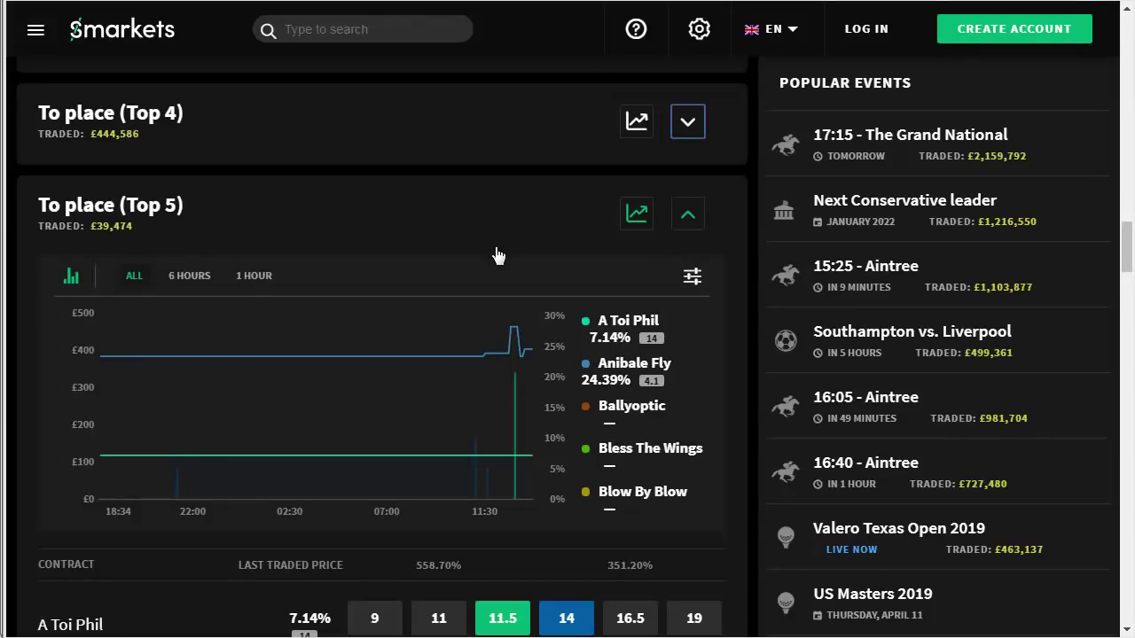
pyautogui.click(695, 127)
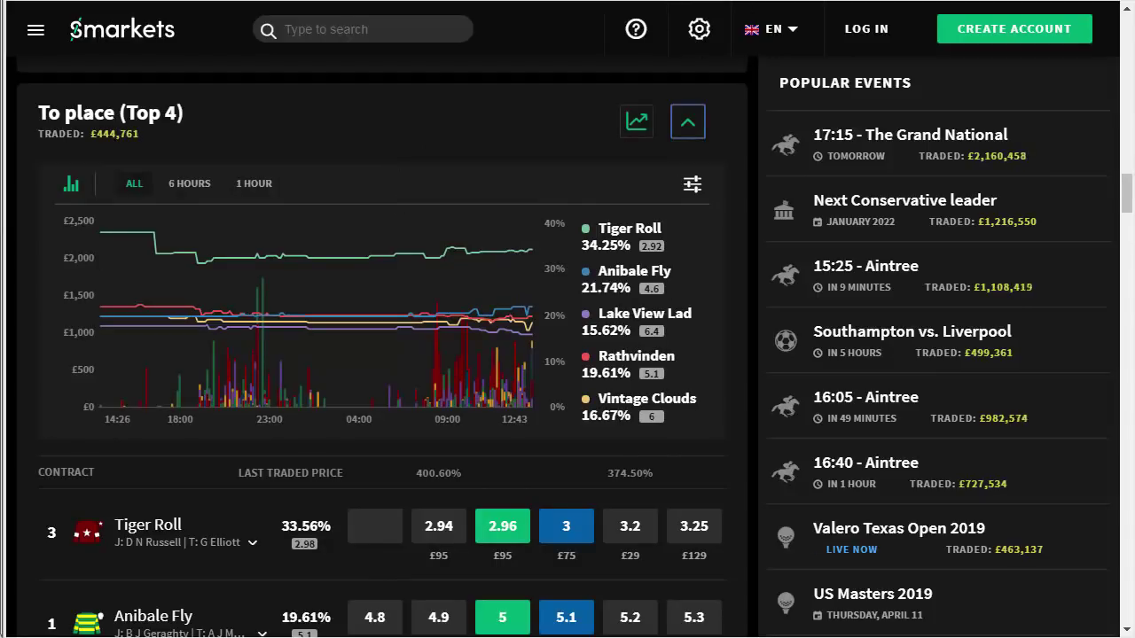
# Step: Check the lay entries in the OddsMonkey calculator, and collapse the Top 5 place market on Smarkets
pyautogui.hotkey('ctrl', 'Tab')
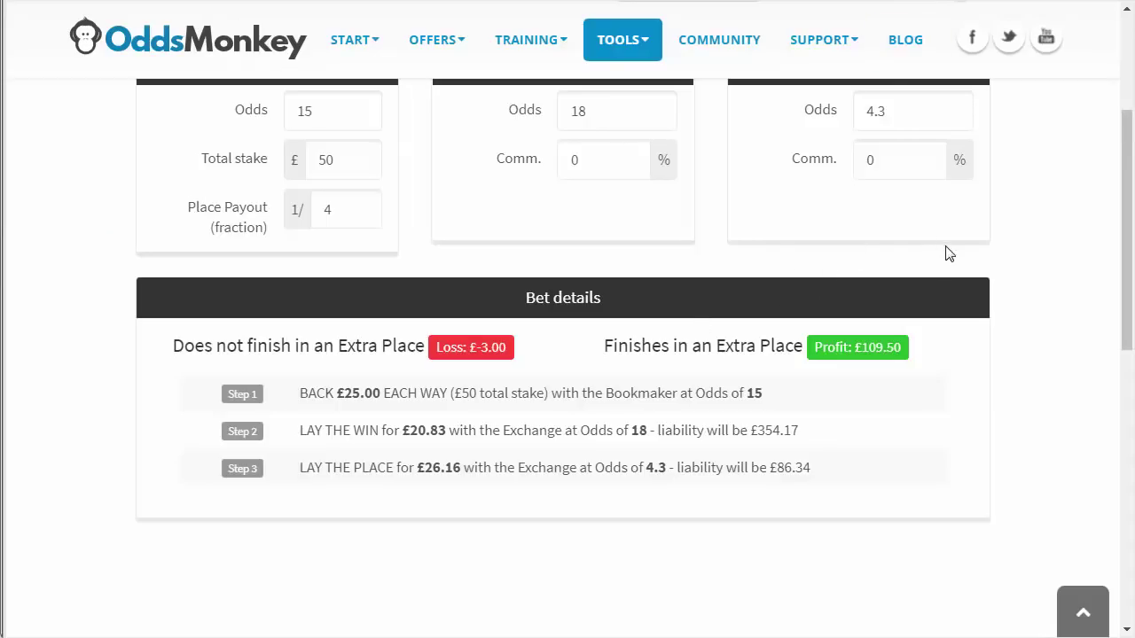
pyautogui.scroll(2, 1013, 270)
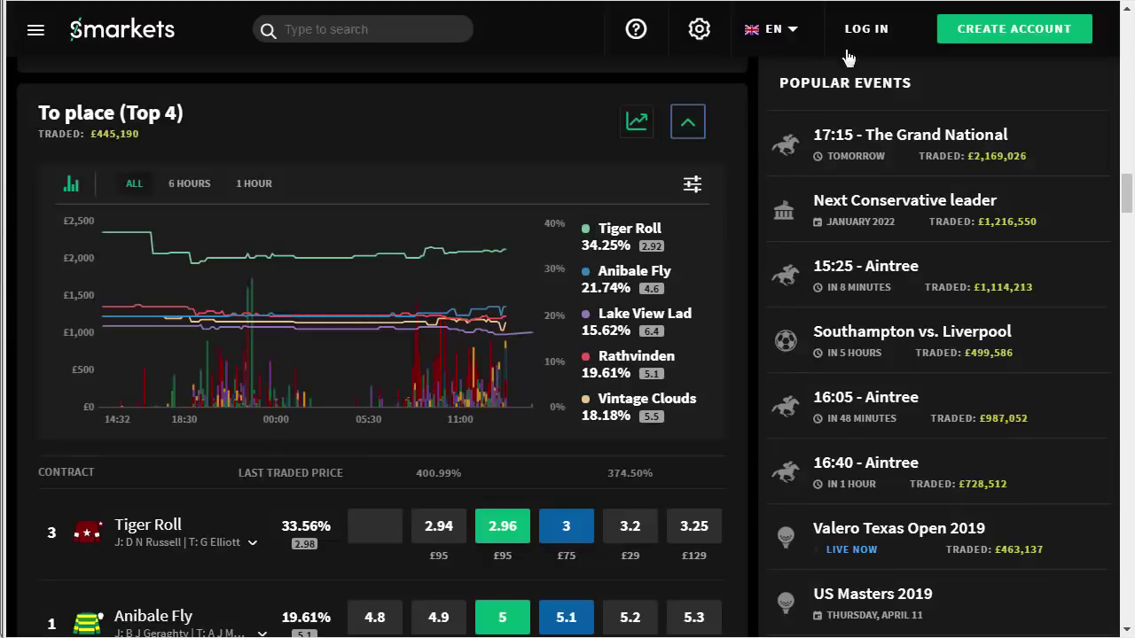
pyautogui.scroll(-20, 656, 267)
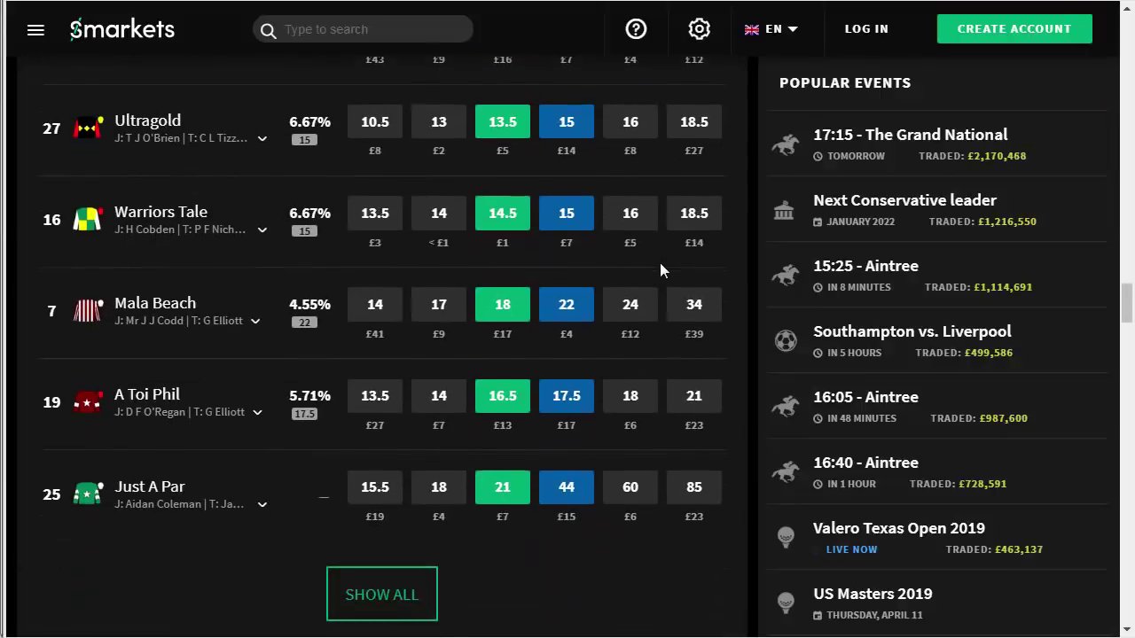
pyautogui.scroll(-4, 664, 319)
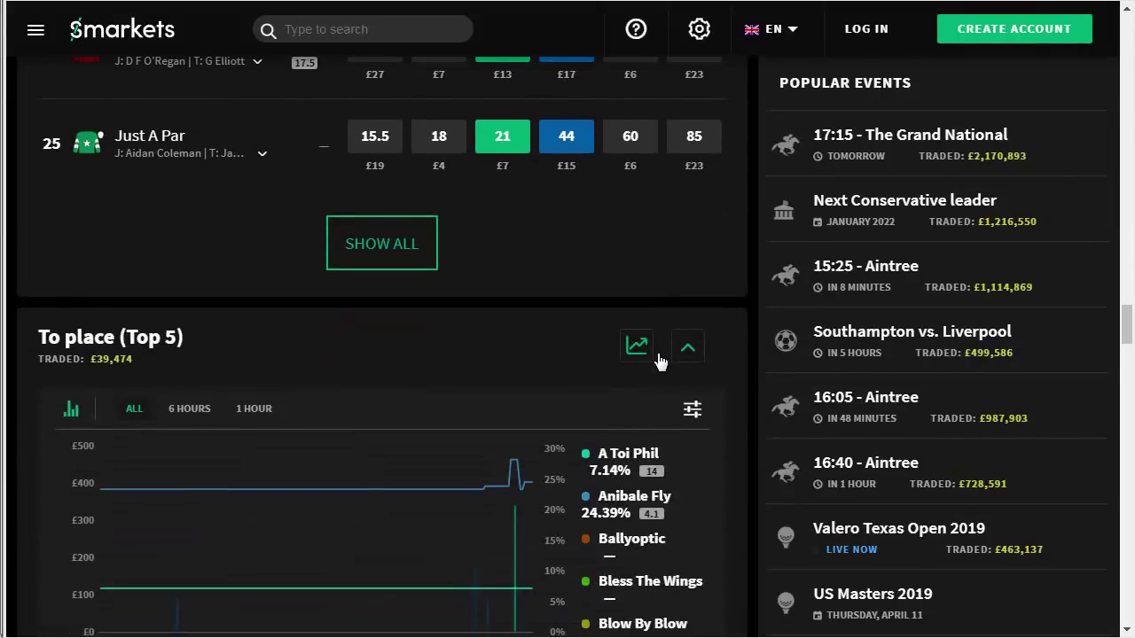
pyautogui.click(687, 170)
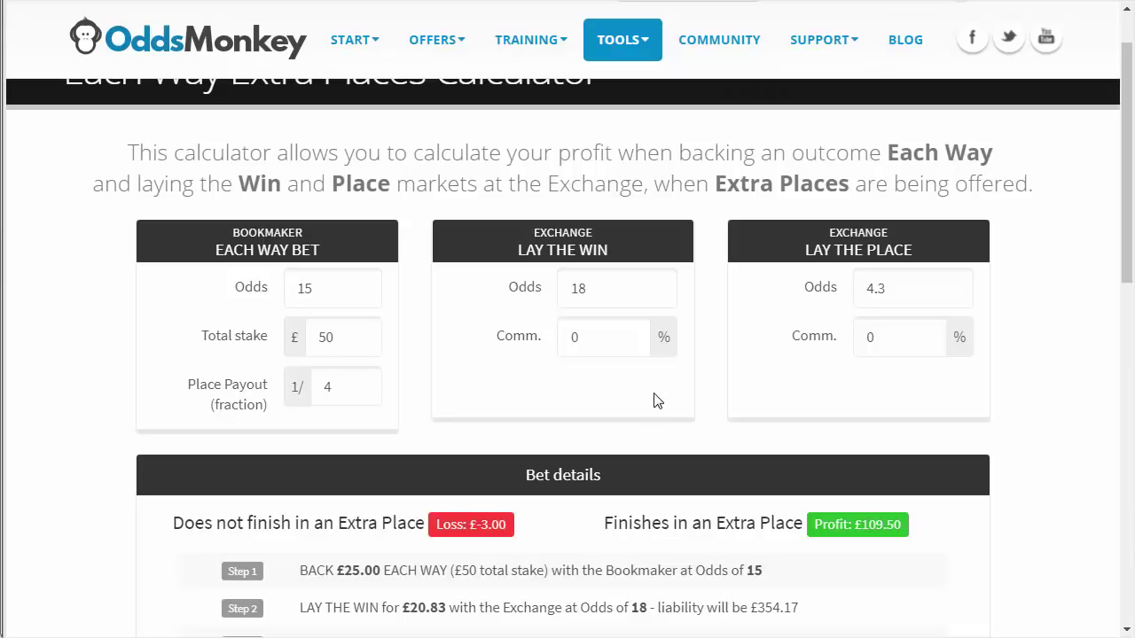
# Step: Review the calculator's bet details and lay instructions alongside the bookmaker's each way odds and stake
pyautogui.scroll(-2, 732, 280)
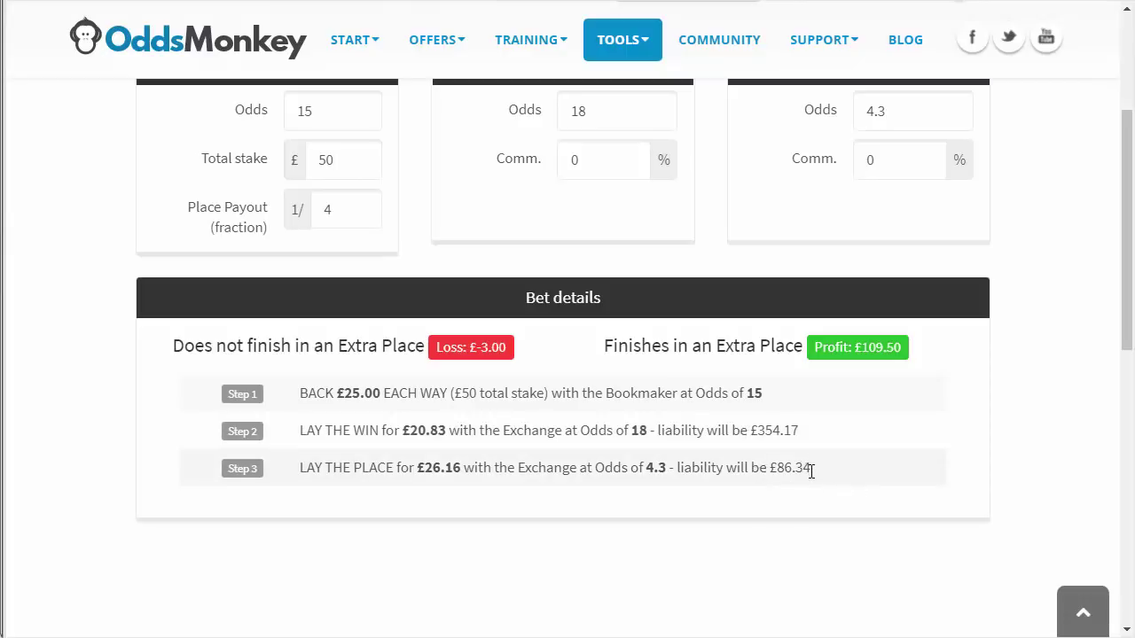
pyautogui.scroll(2, 812, 471)
pyautogui.moveTo(356, 325)
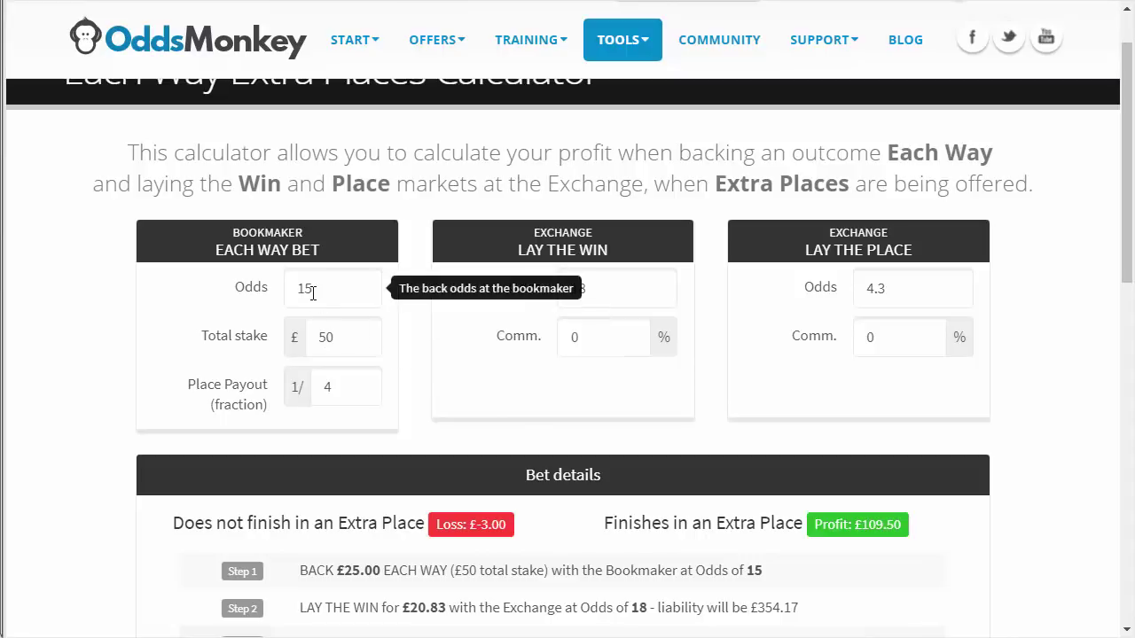
pyautogui.scroll(-2, 864, 554)
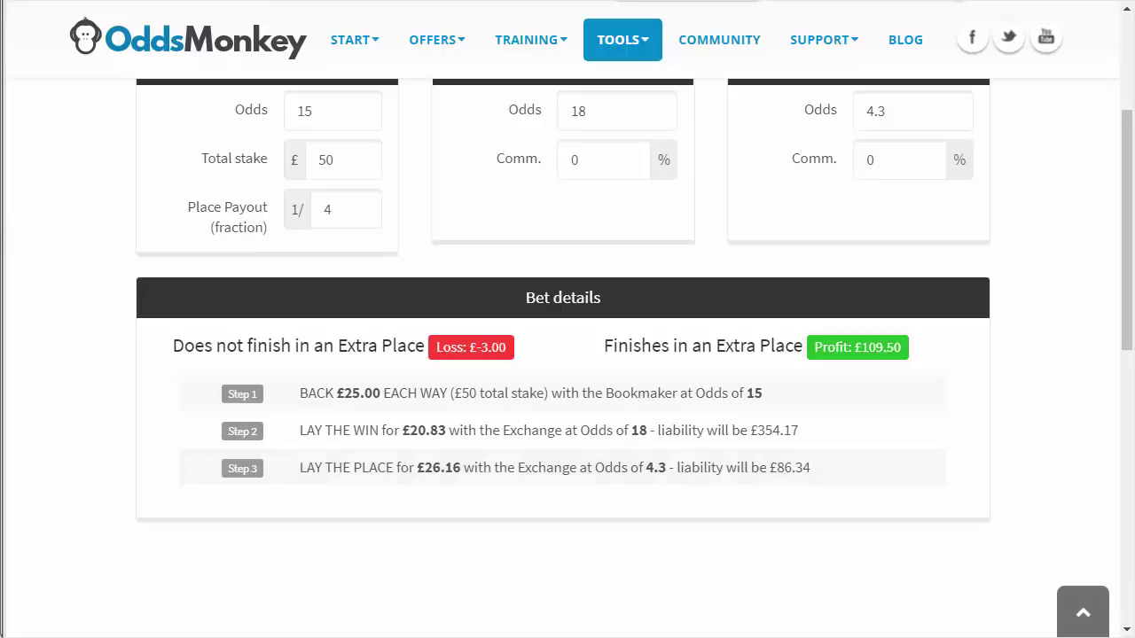
# Step: Switch to bet365, remove Vintage Clouds from the bet slip, and look through the 5.15 Aintree runners
pyautogui.hotkey('ctrl', 'Tab')
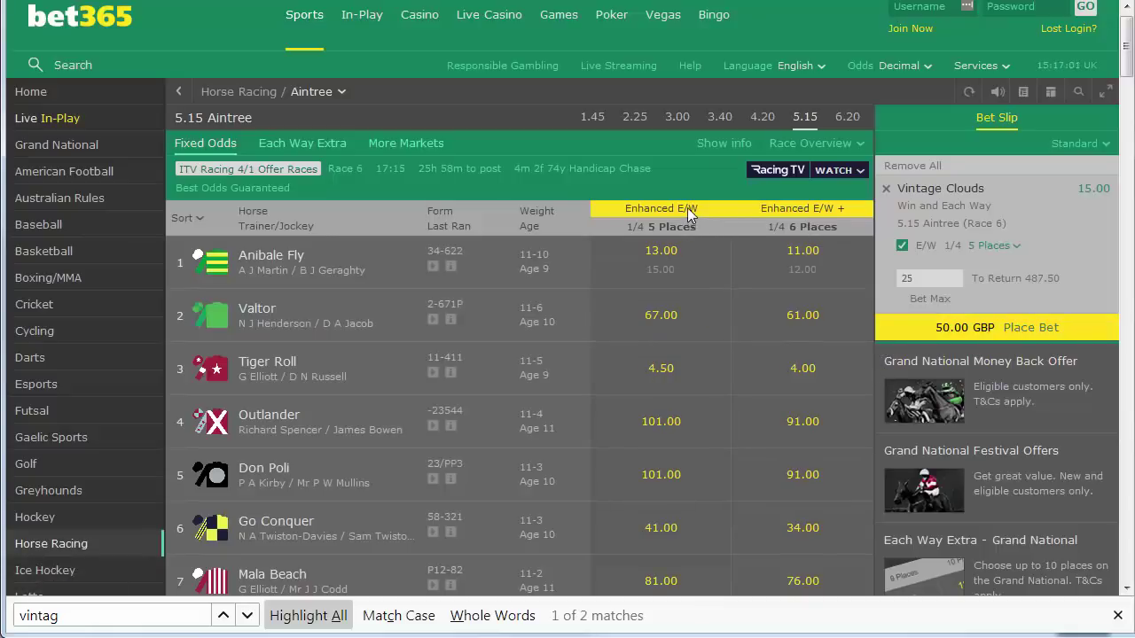
pyautogui.click(885, 188)
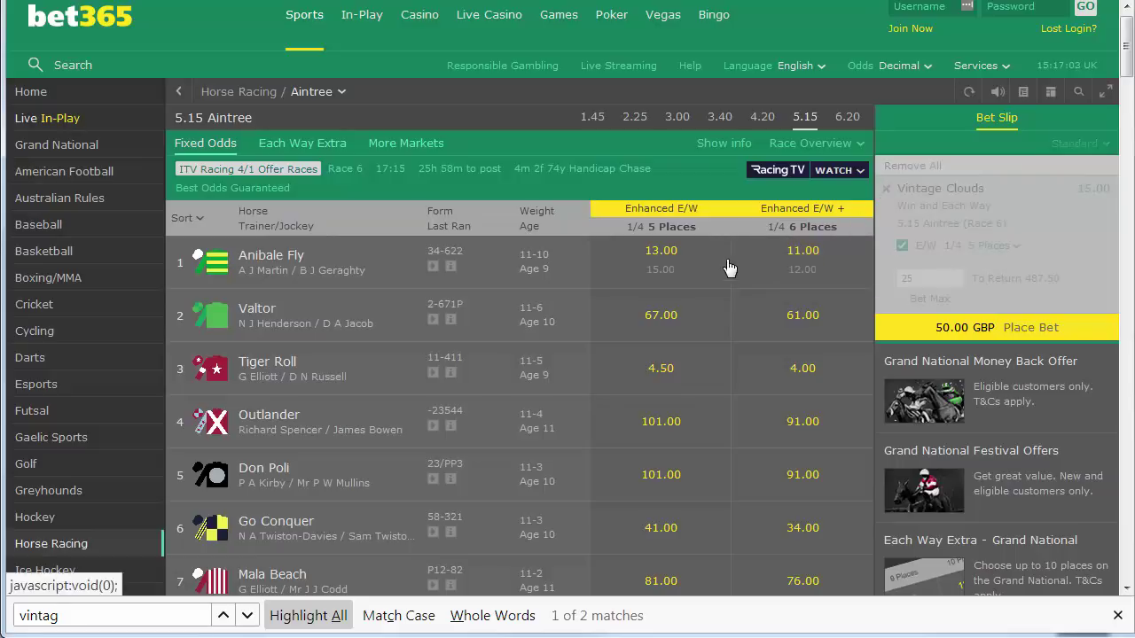
pyautogui.scroll(-2, 708, 266)
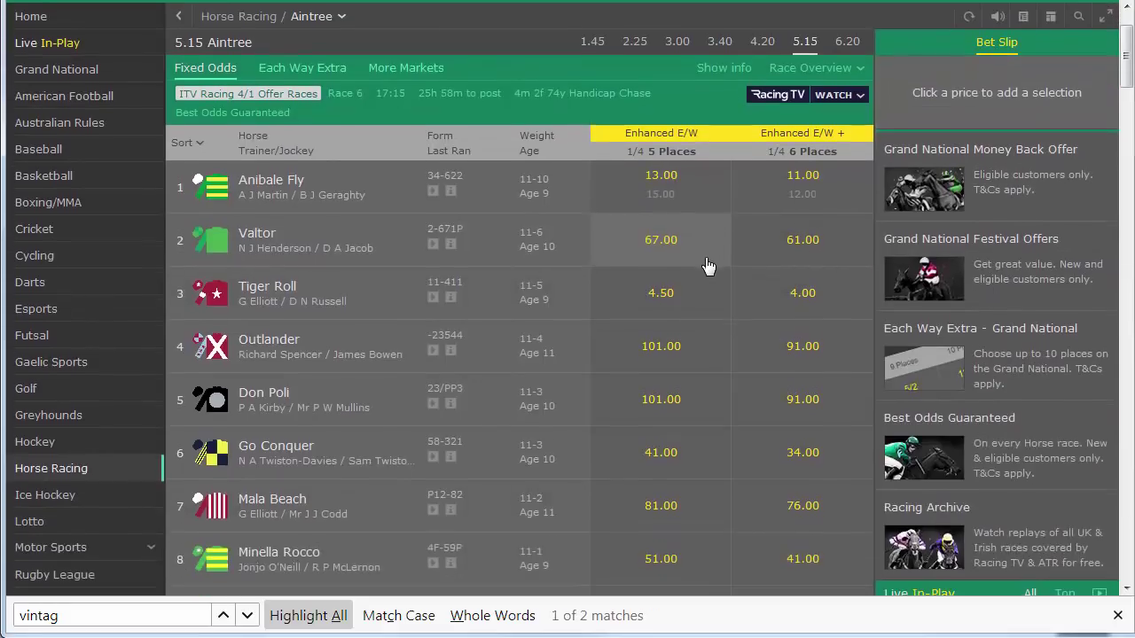
pyautogui.scroll(-5, 708, 266)
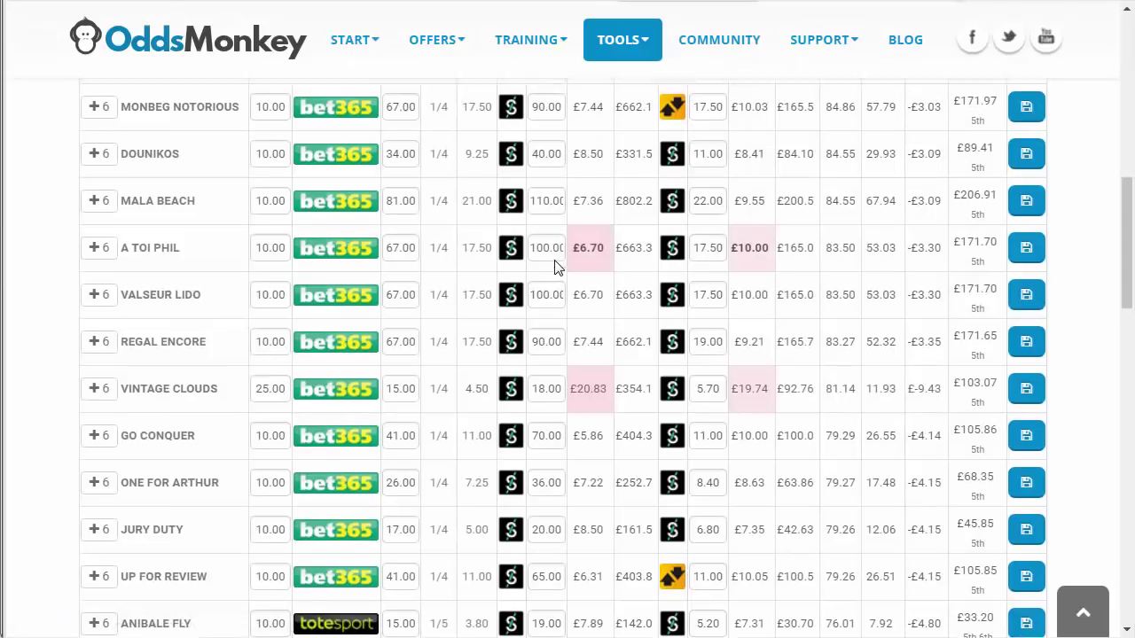
# Step: Compare the ratings in OddsMonkey's Aintree 17:15 extra place table and highlight the Vintage Clouds rating
pyautogui.scroll(7, 556, 268)
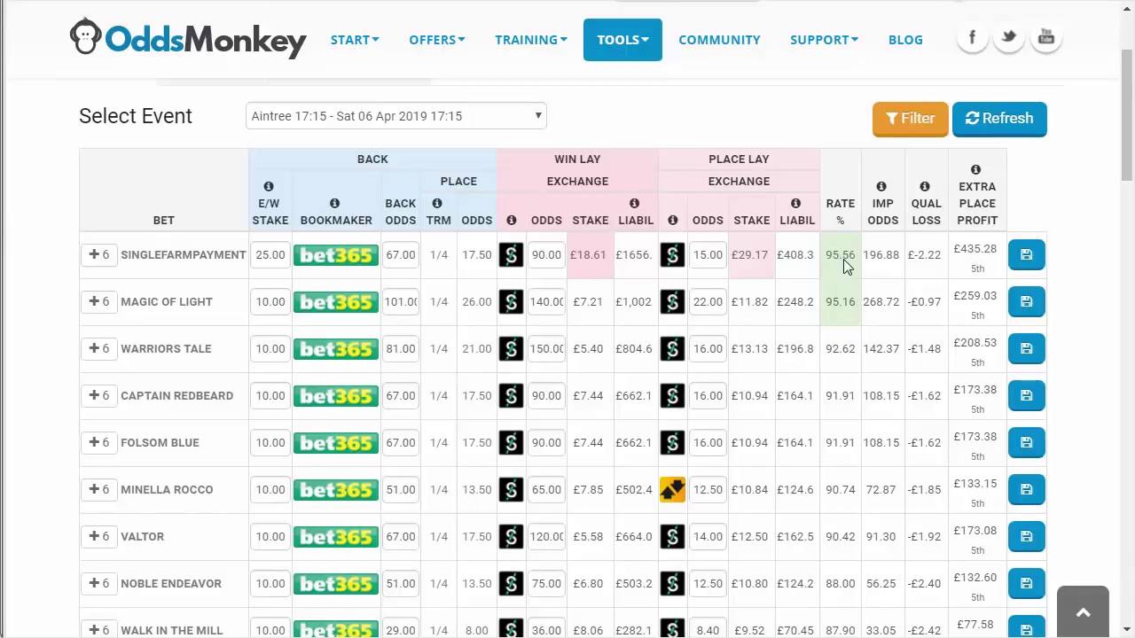
pyautogui.scroll(-5, 842, 258)
pyautogui.scroll(-2, 843, 266)
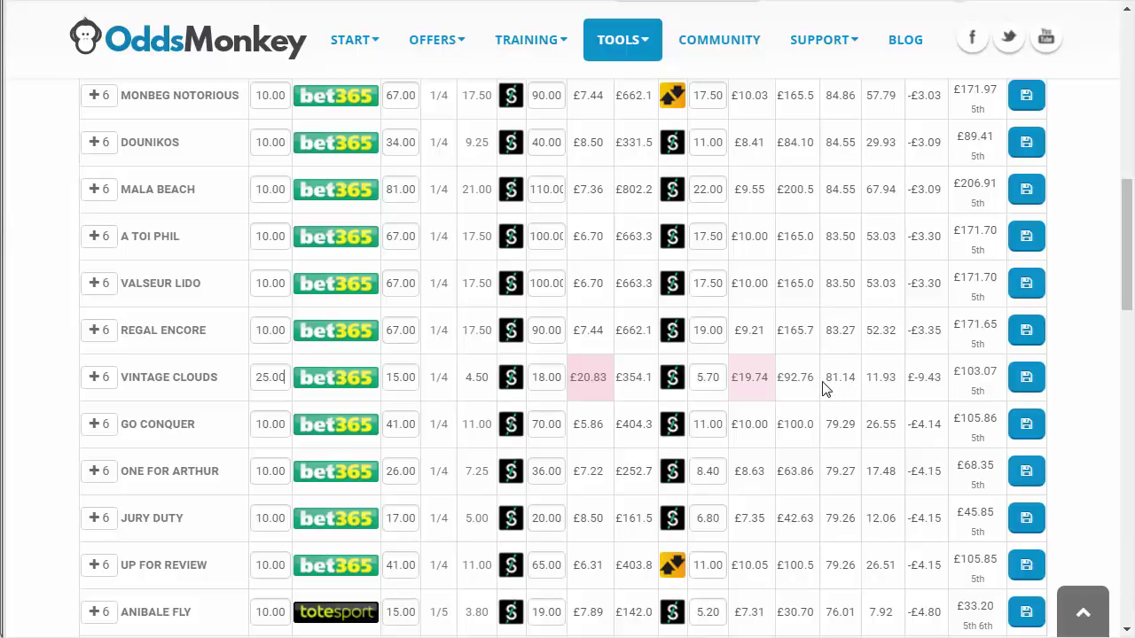
pyautogui.moveTo(825, 384); pyautogui.dragTo(858, 388)
# Step: Highlight the ratings for Jury Duty and Joe Farrell, and inspect Joe Farrell's back odds in the extra place table
pyautogui.scroll(-2, 684, 354)
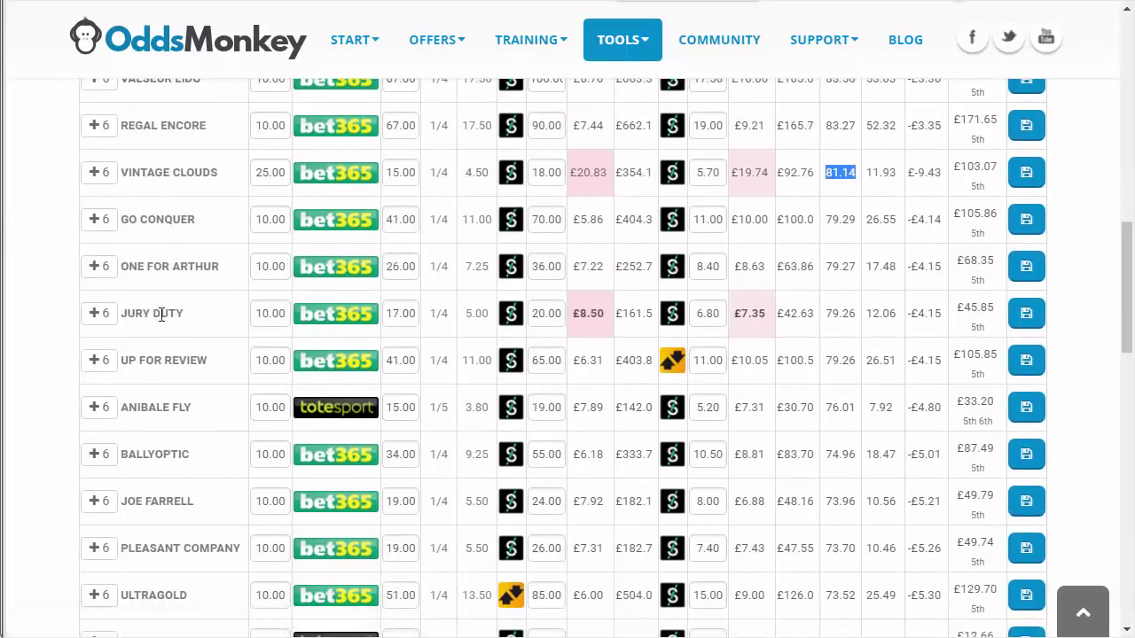
pyautogui.moveTo(824, 327); pyautogui.dragTo(856, 324)
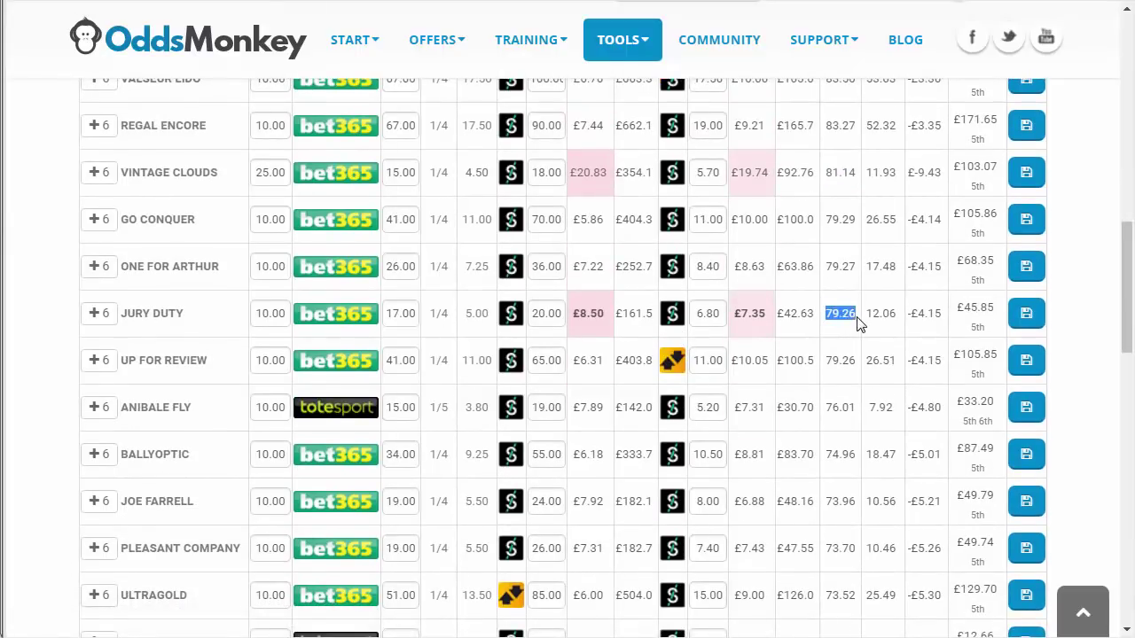
pyautogui.scroll(-2, 387, 367)
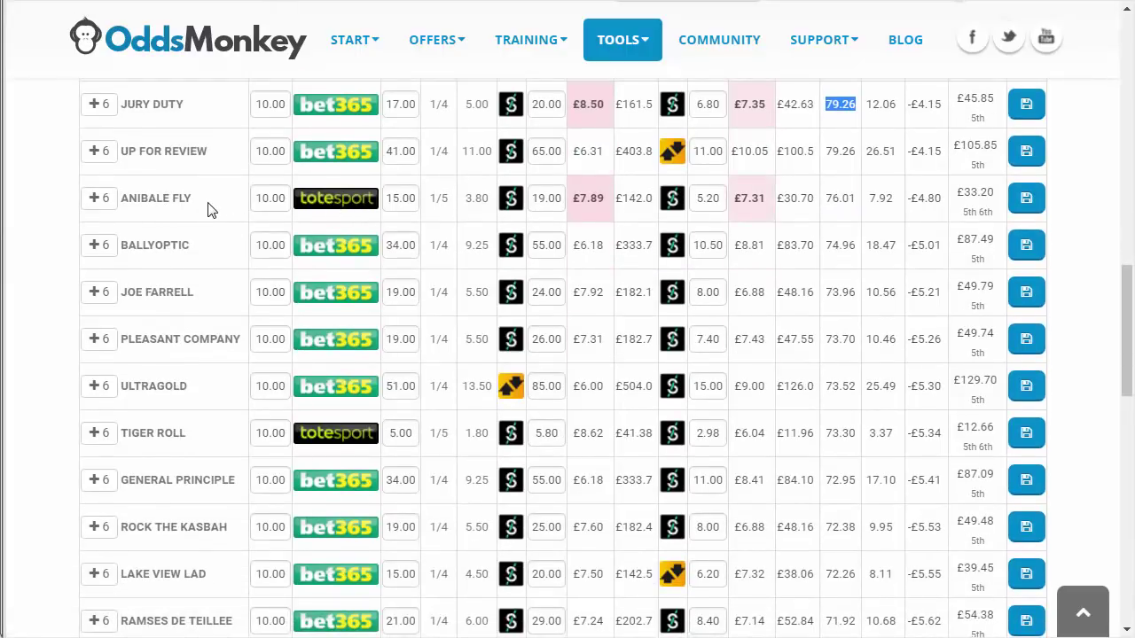
pyautogui.doubleClick(395, 294)
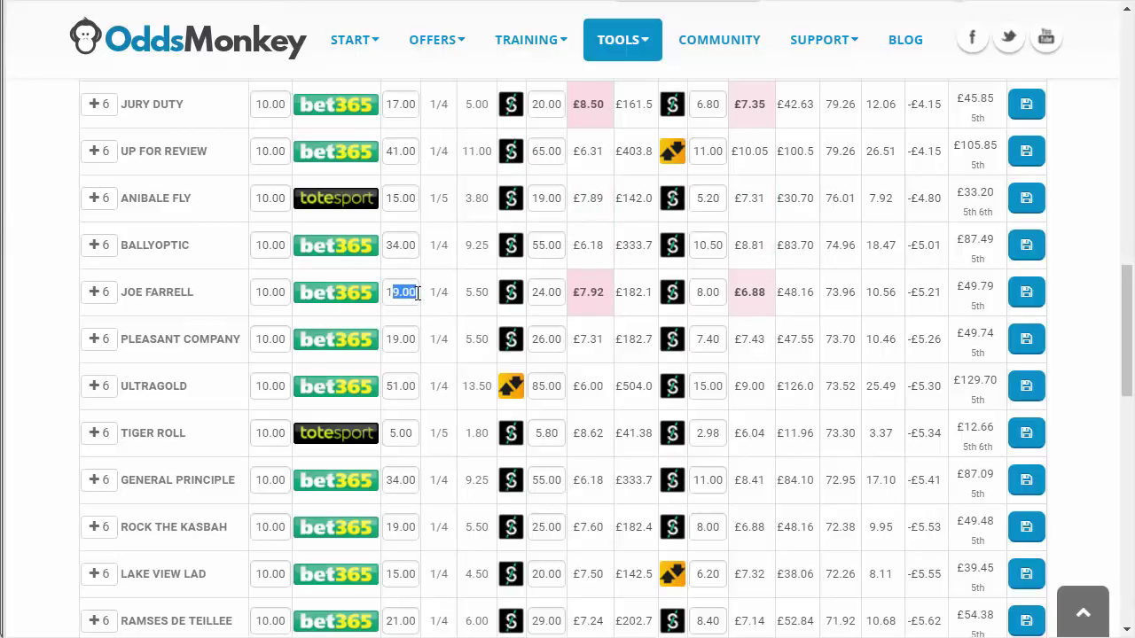
pyautogui.moveTo(823, 293); pyautogui.dragTo(860, 300)
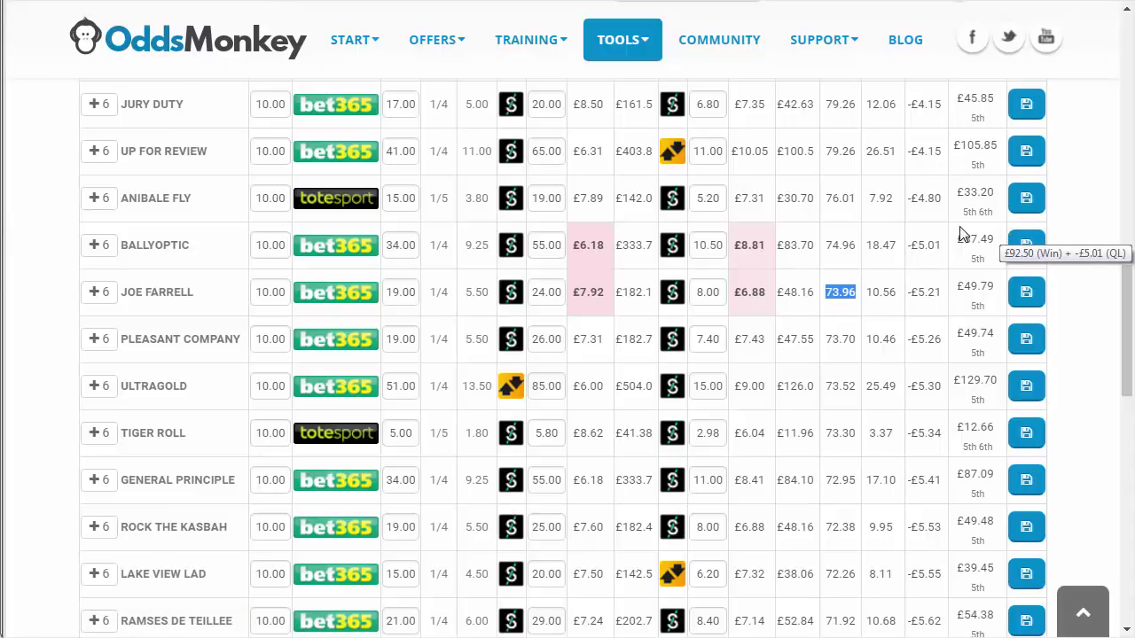
pyautogui.scroll(5, 943, 241)
pyautogui.scroll(7, 944, 241)
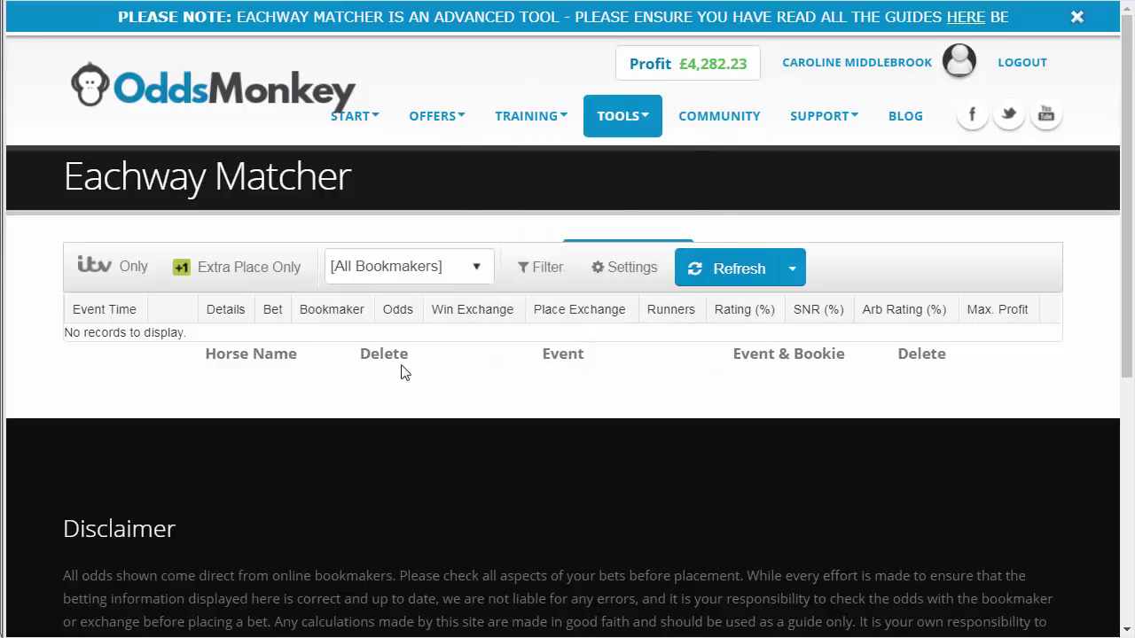
# Step: Look over the Eachway Matcher's bookmaker list and filter settings, including the exchanges and rating ranges
pyautogui.click(466, 269)
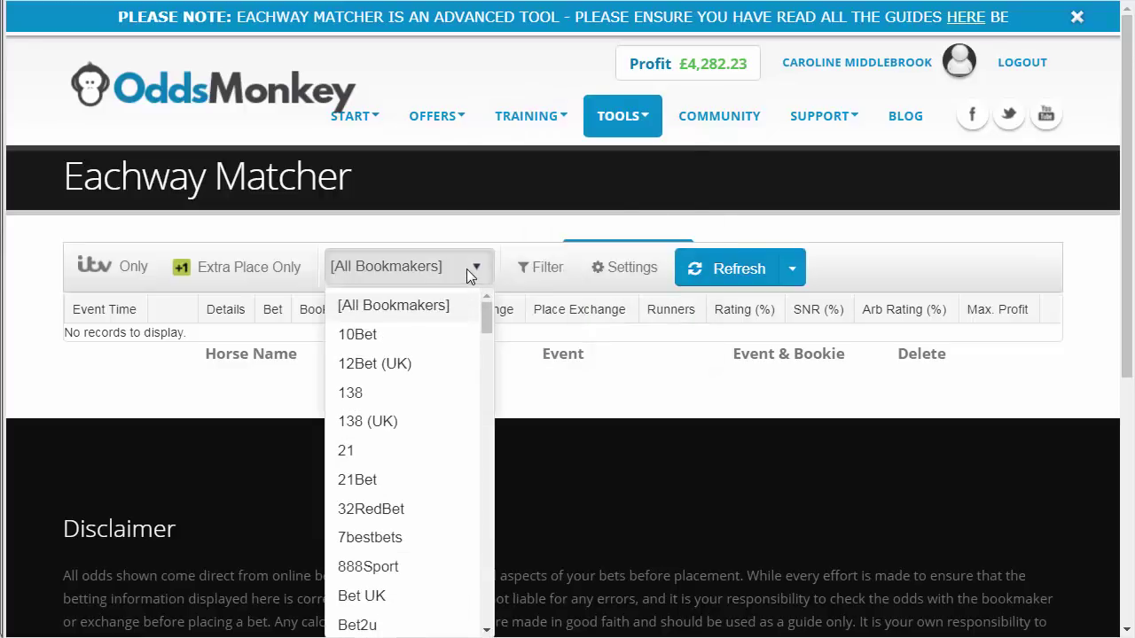
pyautogui.click(466, 269)
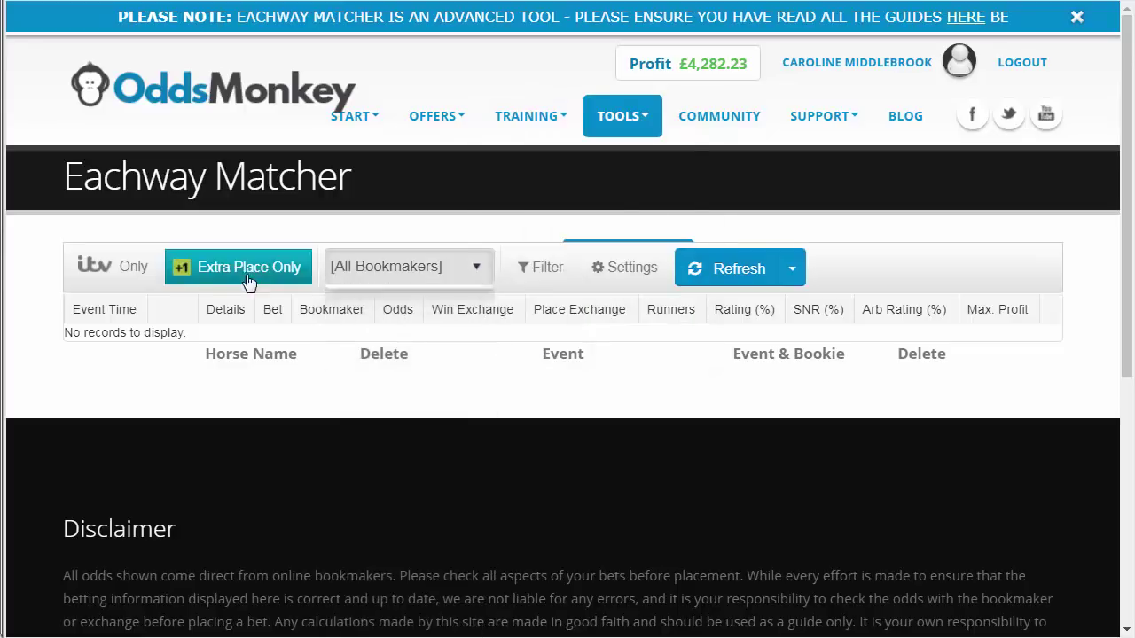
pyautogui.click(543, 270)
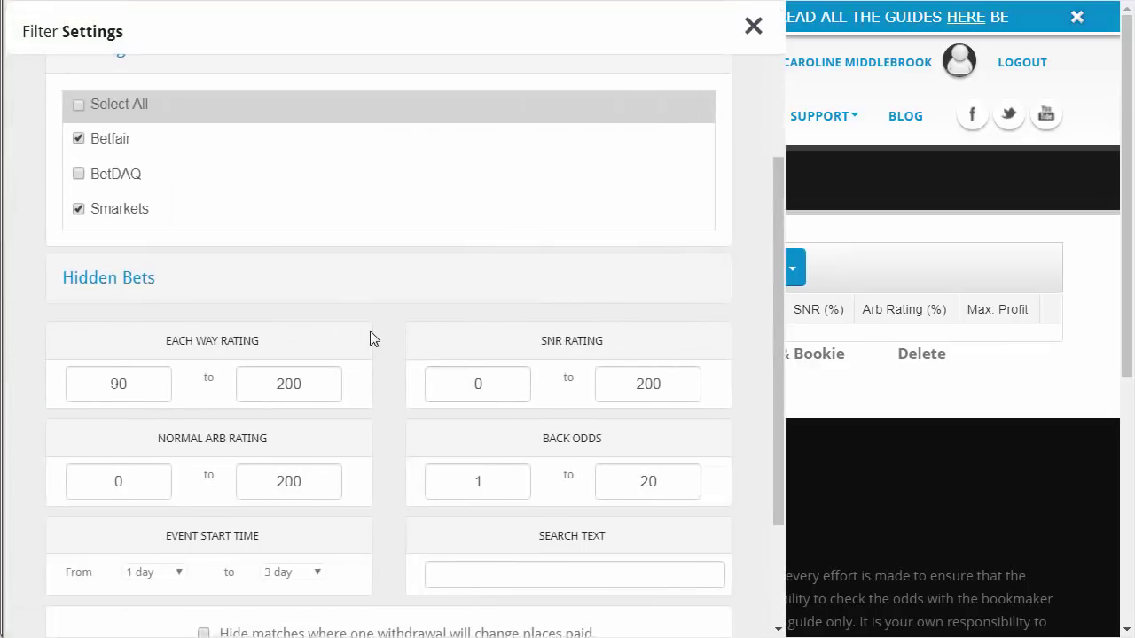
pyautogui.scroll(-3, 369, 330)
pyautogui.scroll(5, 372, 337)
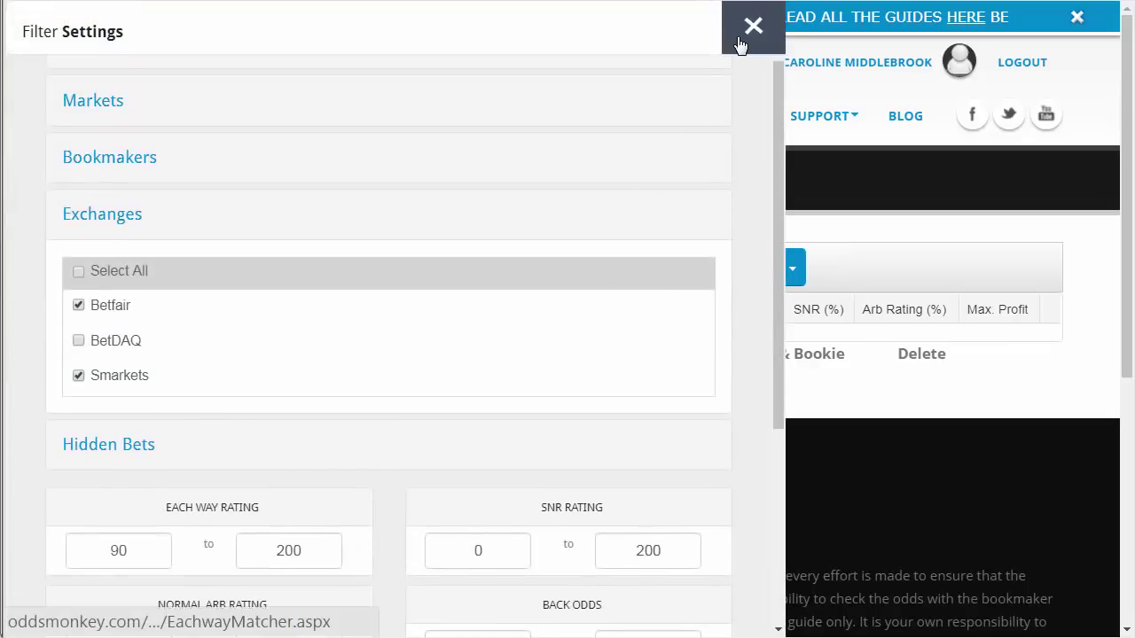
pyautogui.click(752, 27)
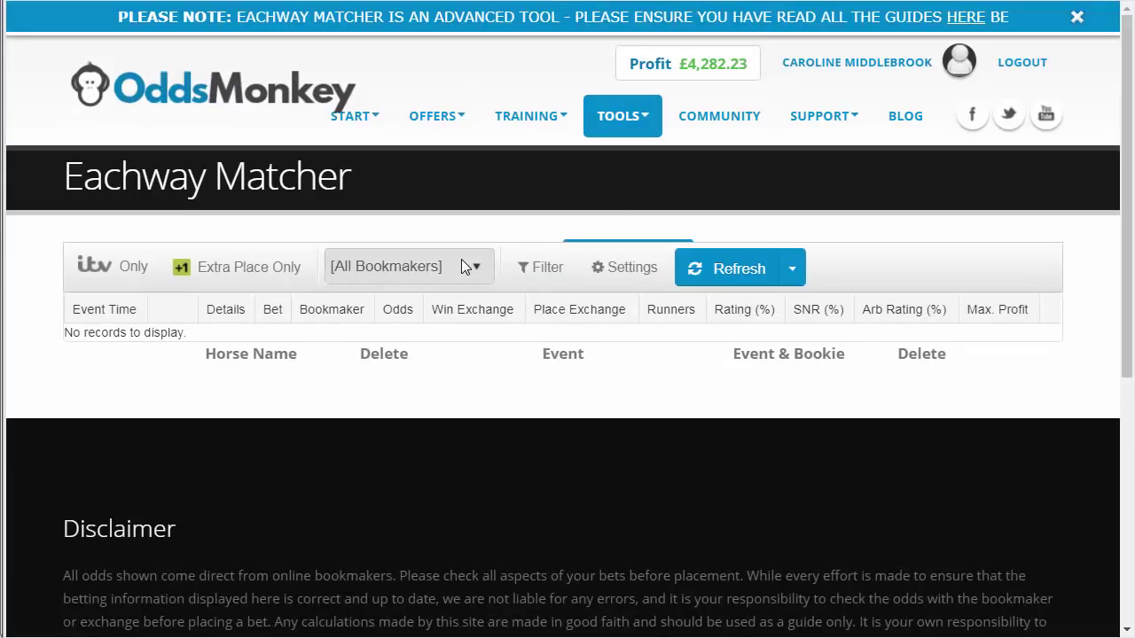
# Step: Check the bookmaker list again and highlight the maximum back odds in the Eachway Matcher's filter settings
pyautogui.click(459, 262)
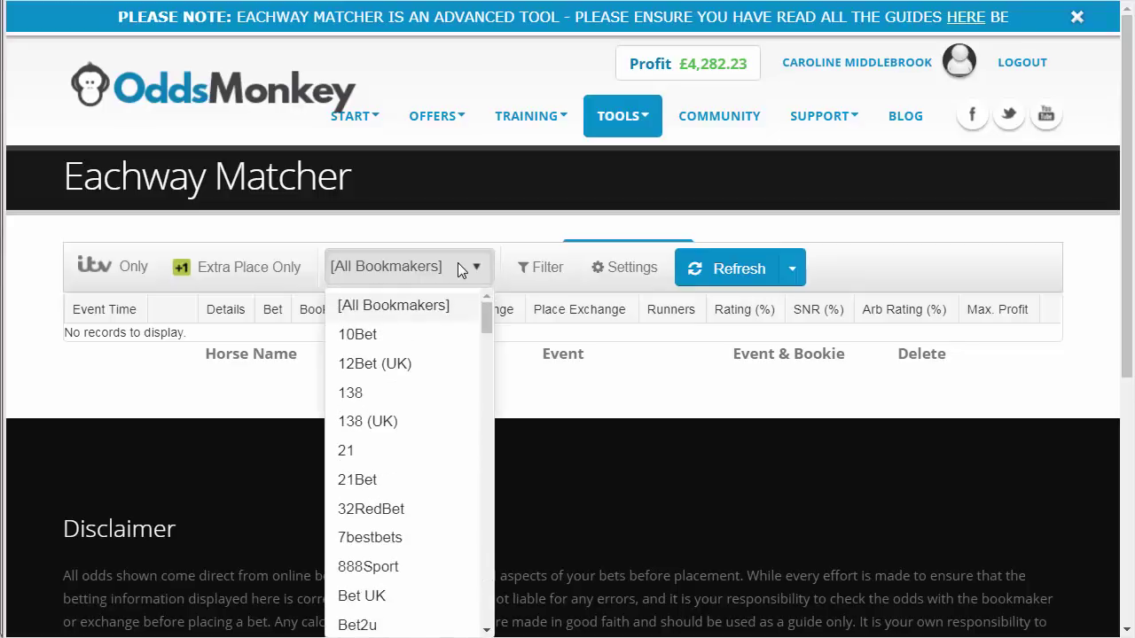
pyautogui.click(462, 265)
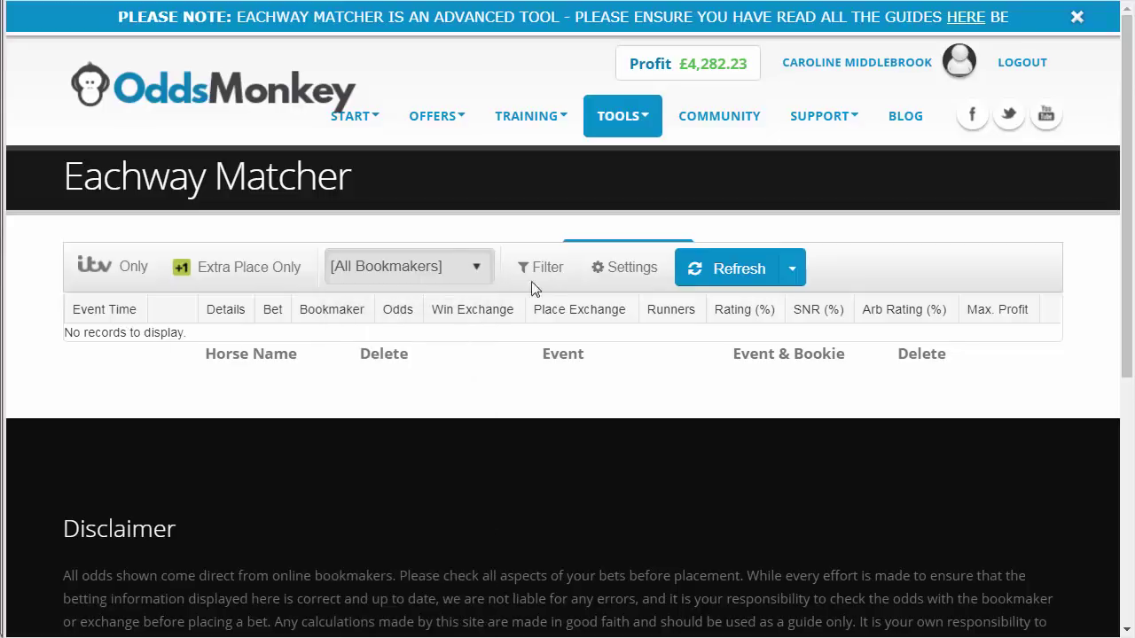
pyautogui.click(532, 286)
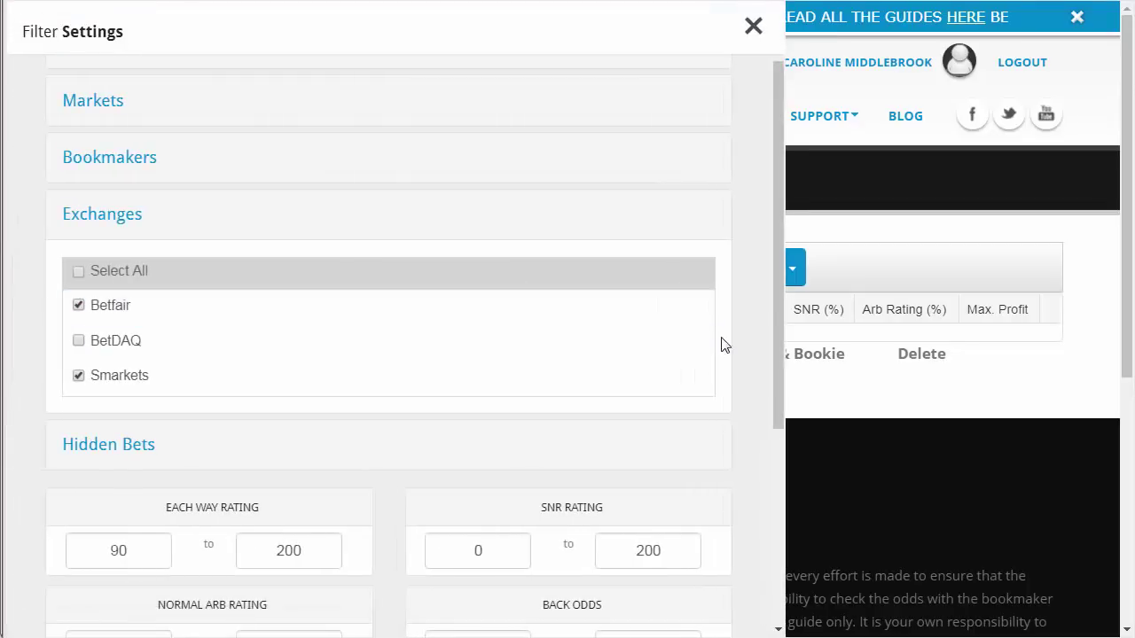
pyautogui.scroll(-5, 753, 342)
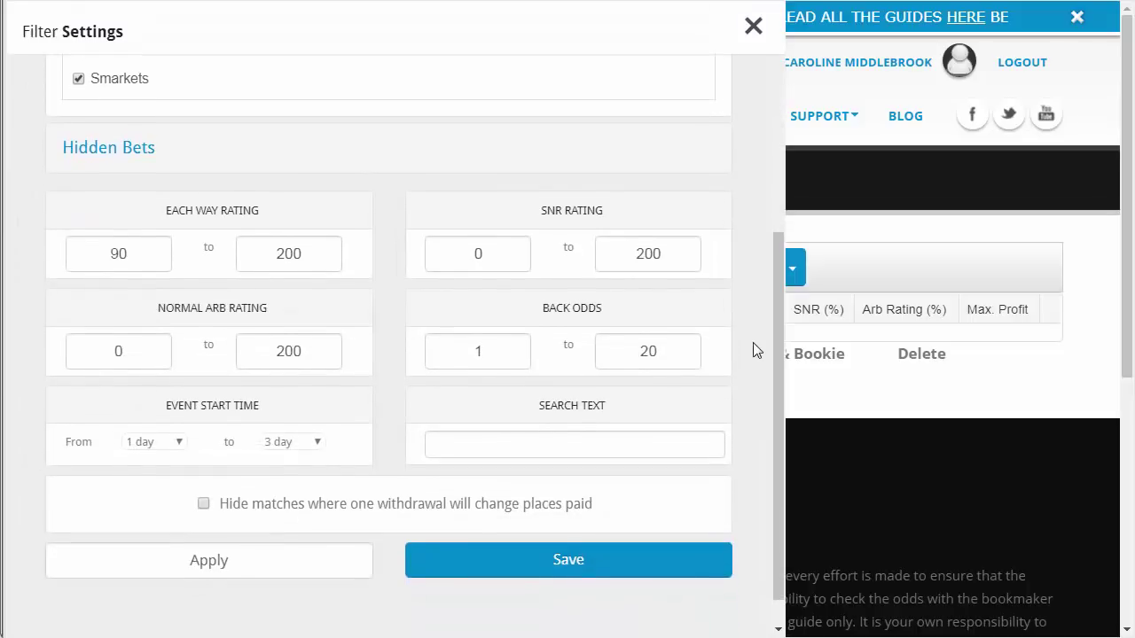
pyautogui.scroll(-1, 753, 342)
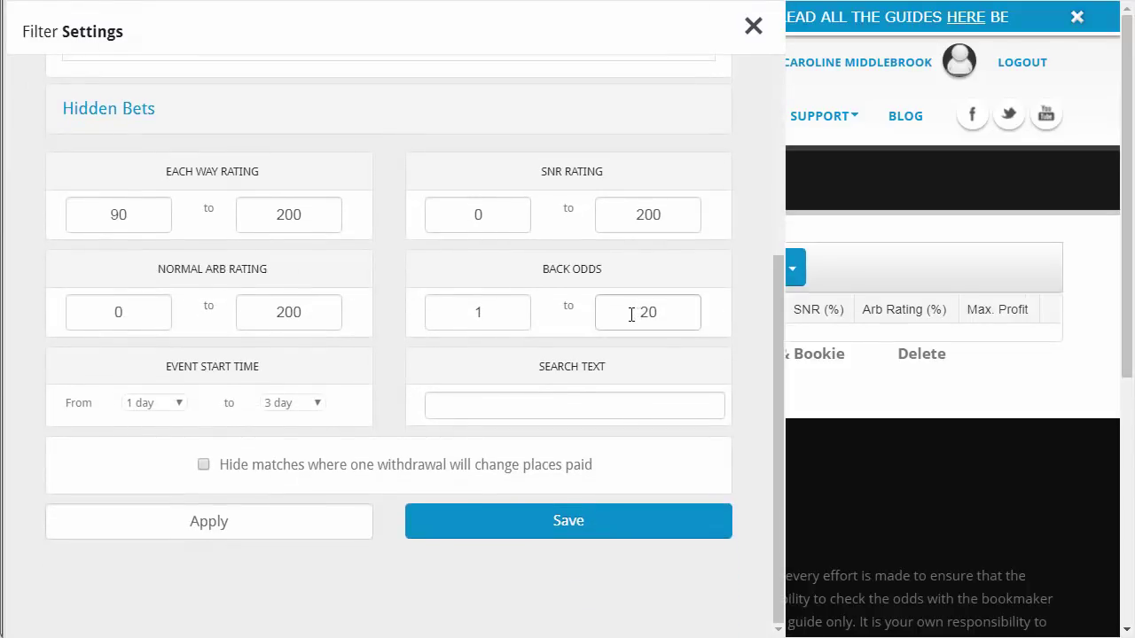
pyautogui.moveTo(633, 314); pyautogui.dragTo(656, 309)
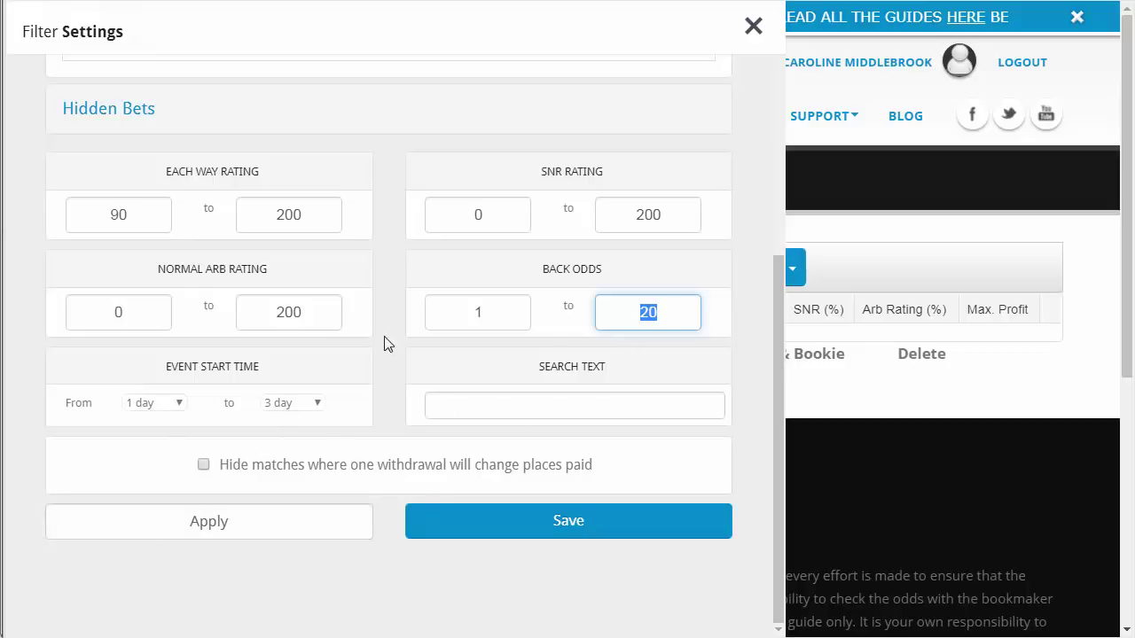
# Step: Review the exchange and bookmaker sections of the filter settings and close them without saving
pyautogui.scroll(2, 375, 336)
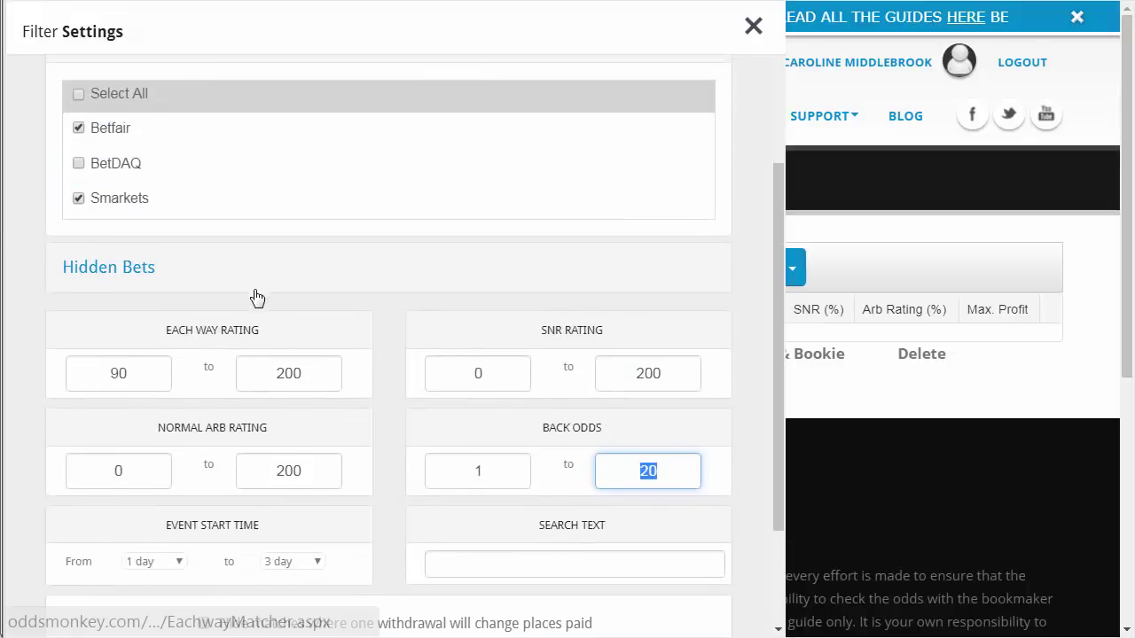
pyautogui.scroll(2, 213, 305)
pyautogui.scroll(-2, 213, 304)
pyautogui.scroll(2, 211, 299)
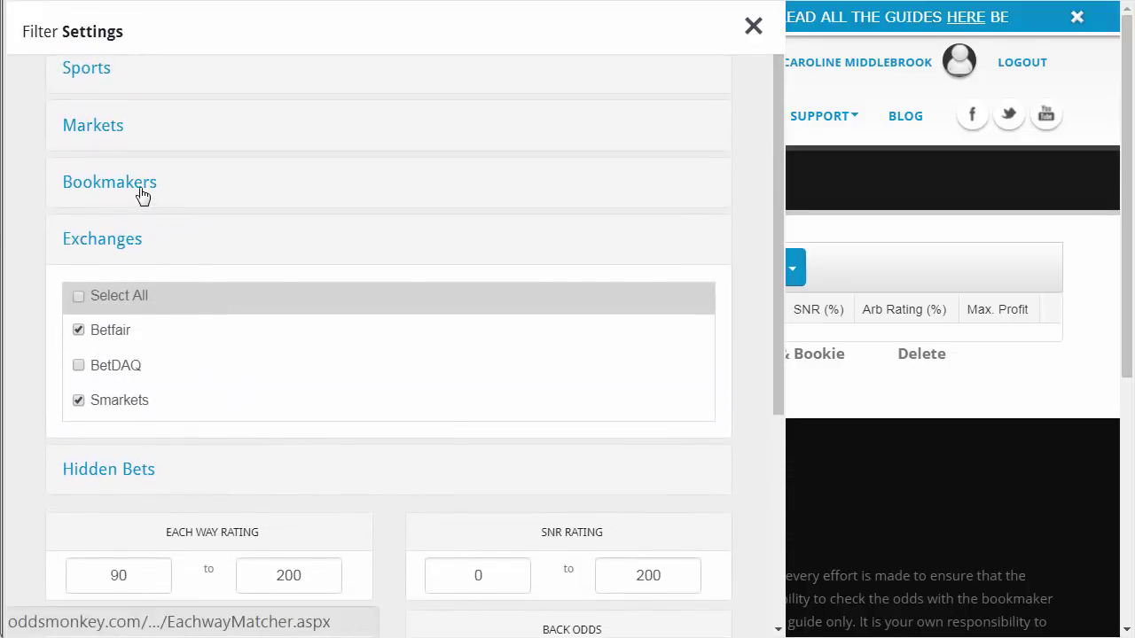
pyautogui.click(140, 190)
pyautogui.click(142, 188)
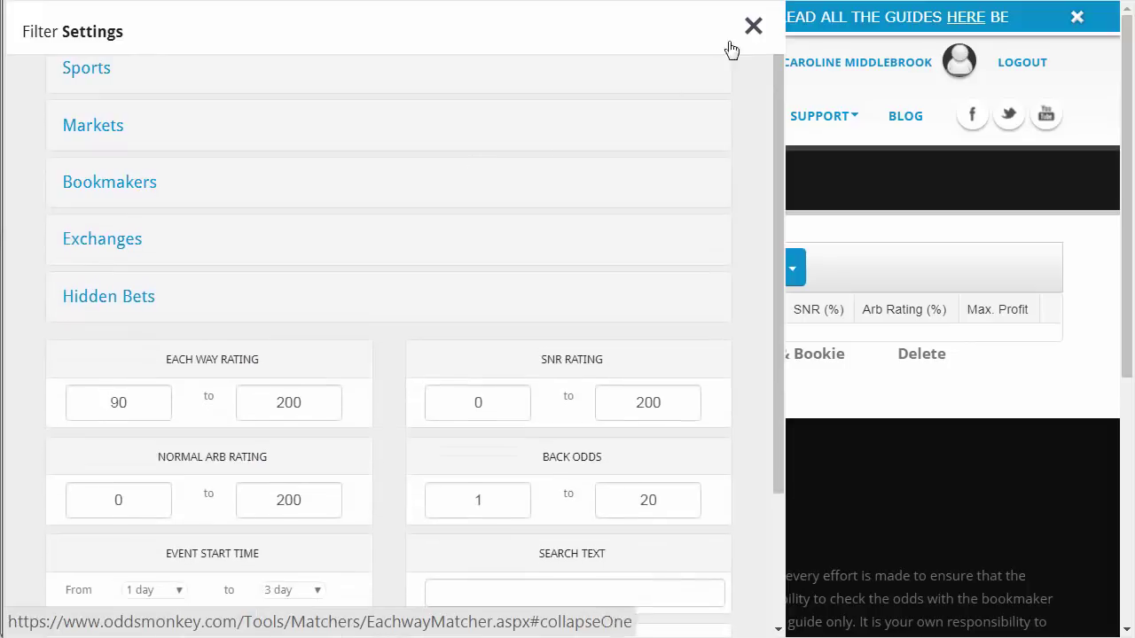
pyautogui.click(751, 26)
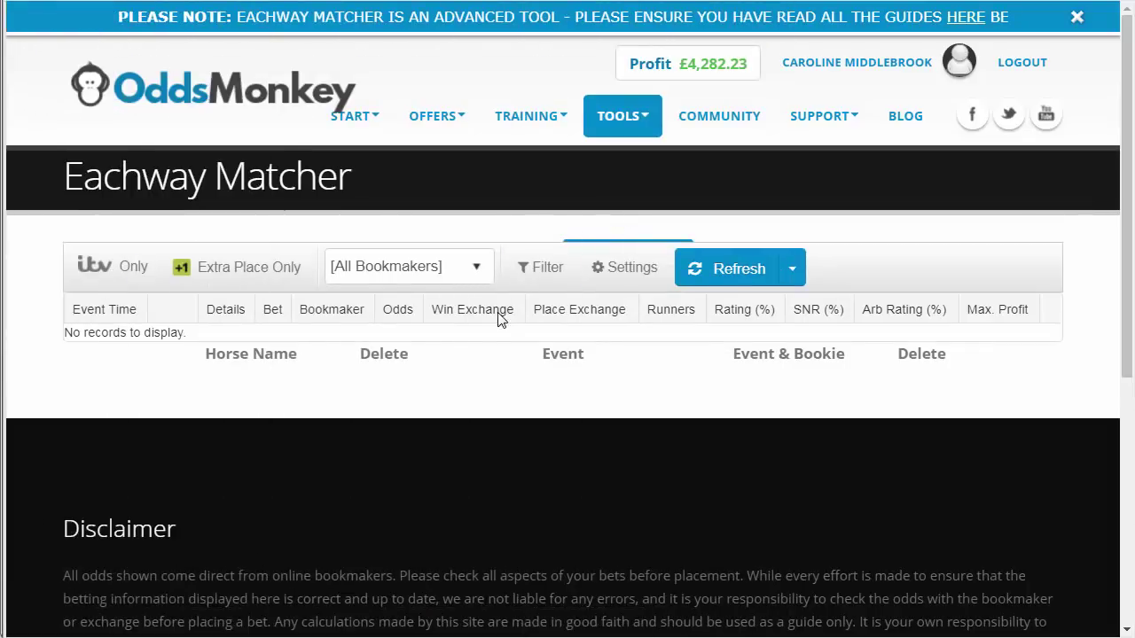
# Step: Limit the Eachway Matcher to Bet365 and refresh the results
pyautogui.click(459, 267)
pyautogui.moveTo(486, 320); pyautogui.dragTo(499, 346)
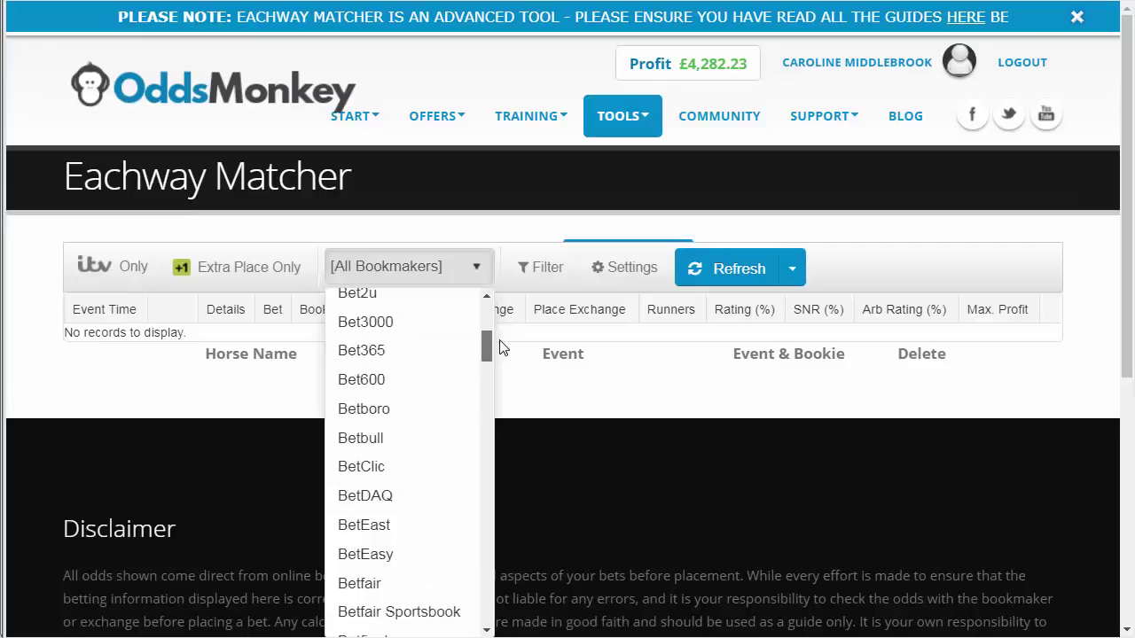
pyautogui.click(384, 350)
pyautogui.click(725, 279)
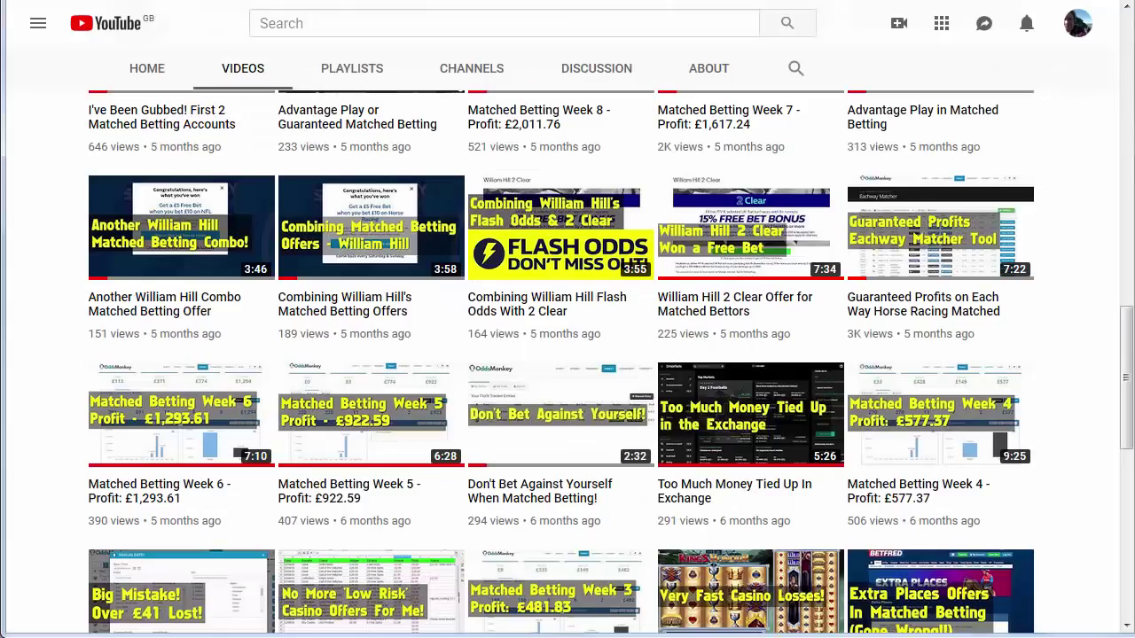
# Step: Point out the each way horse racing video on YouTube and switch to bet365's 5.15 Aintree race card
pyautogui.click(945, 306)
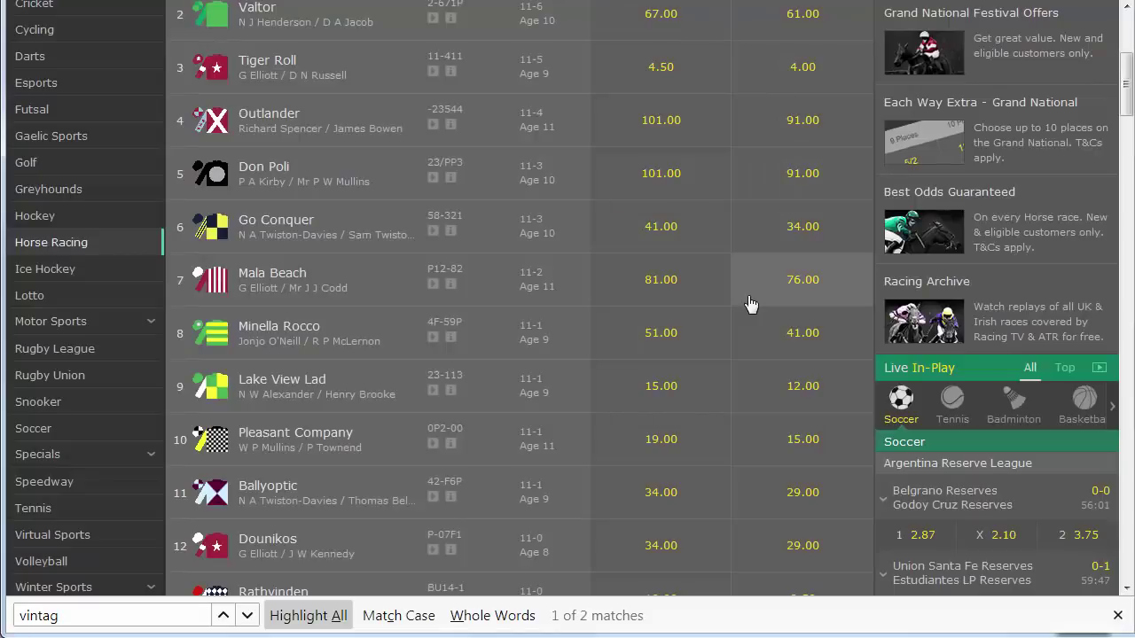
pyautogui.scroll(3, 749, 304)
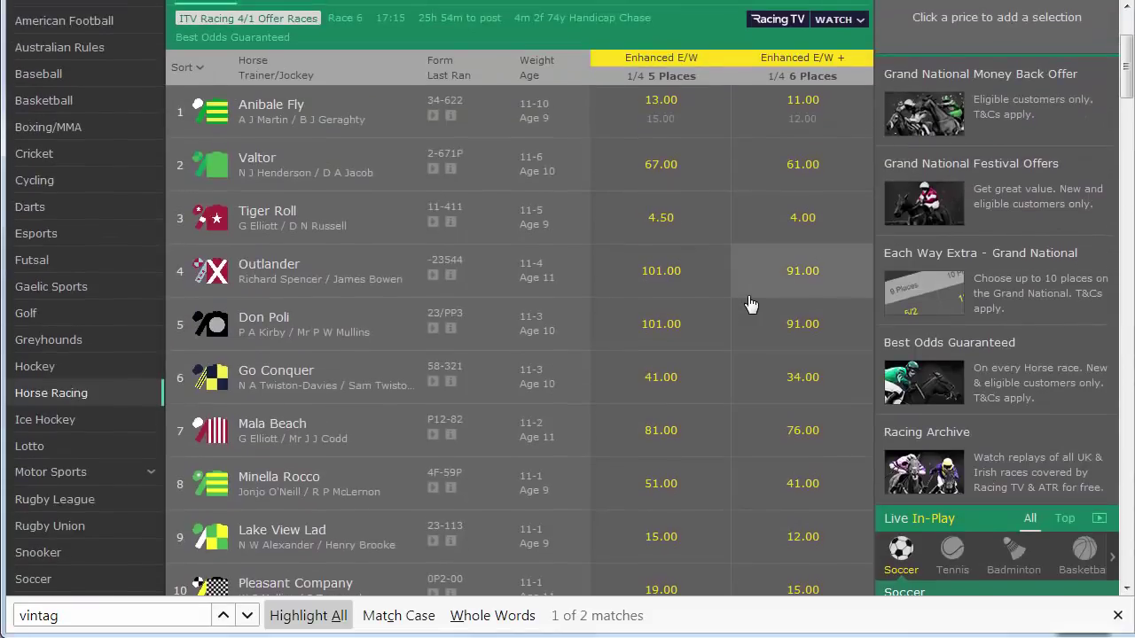
pyautogui.scroll(3, 750, 304)
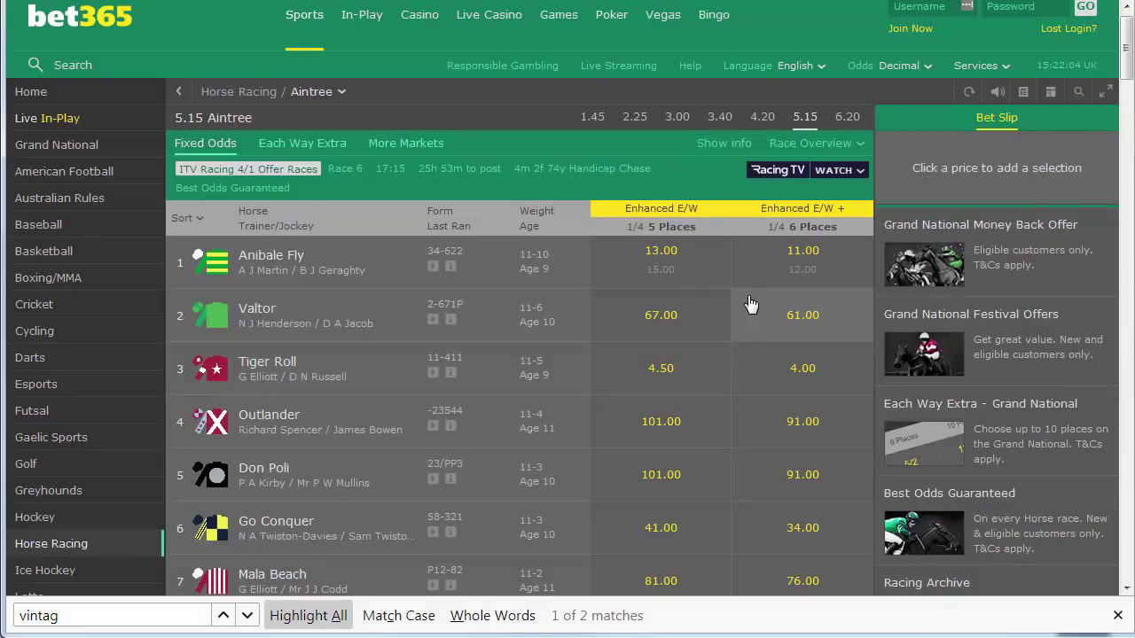
# Step: Add the 5-place prices for Anibale Fly, Valtor, Tiger Roll, Outlander and Don Poli to the bet slip
pyautogui.click(659, 264)
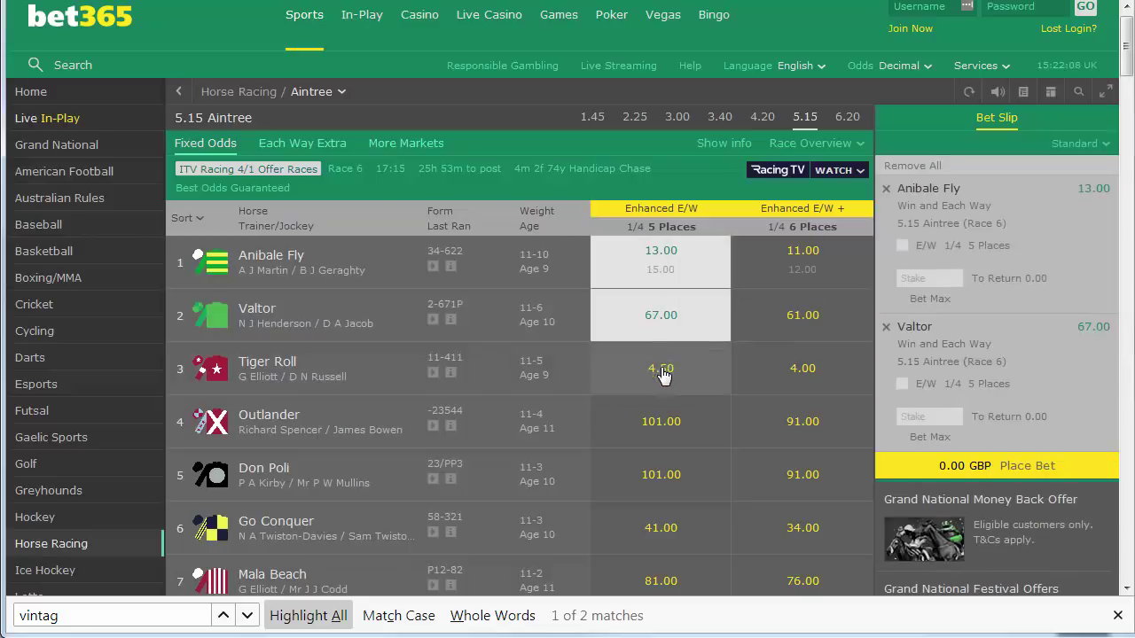
pyautogui.click(663, 366)
pyautogui.click(663, 421)
pyautogui.click(665, 477)
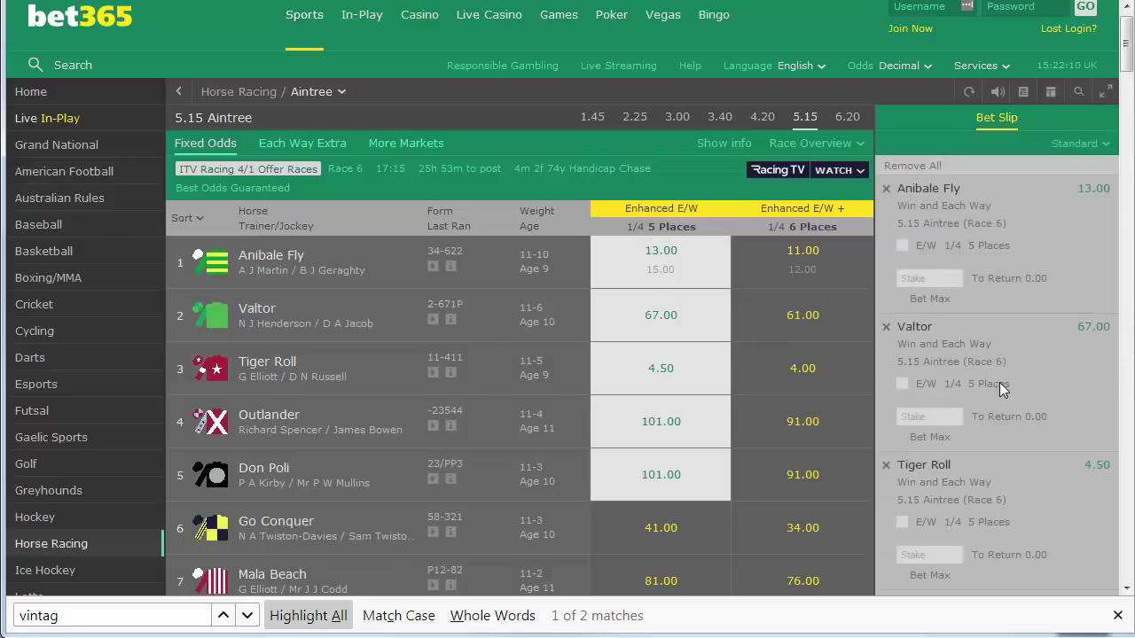
# Step: Remove all five Aintree selections from the bet slip one by one
pyautogui.click(885, 189)
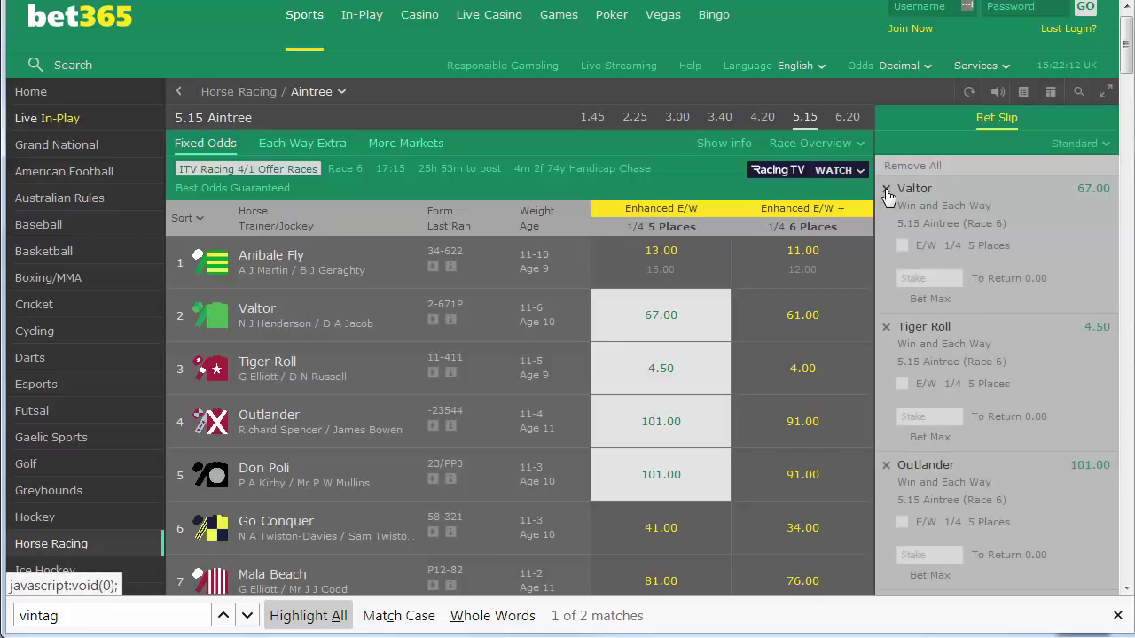
pyautogui.click(886, 189)
pyautogui.click(886, 190)
pyautogui.click(885, 189)
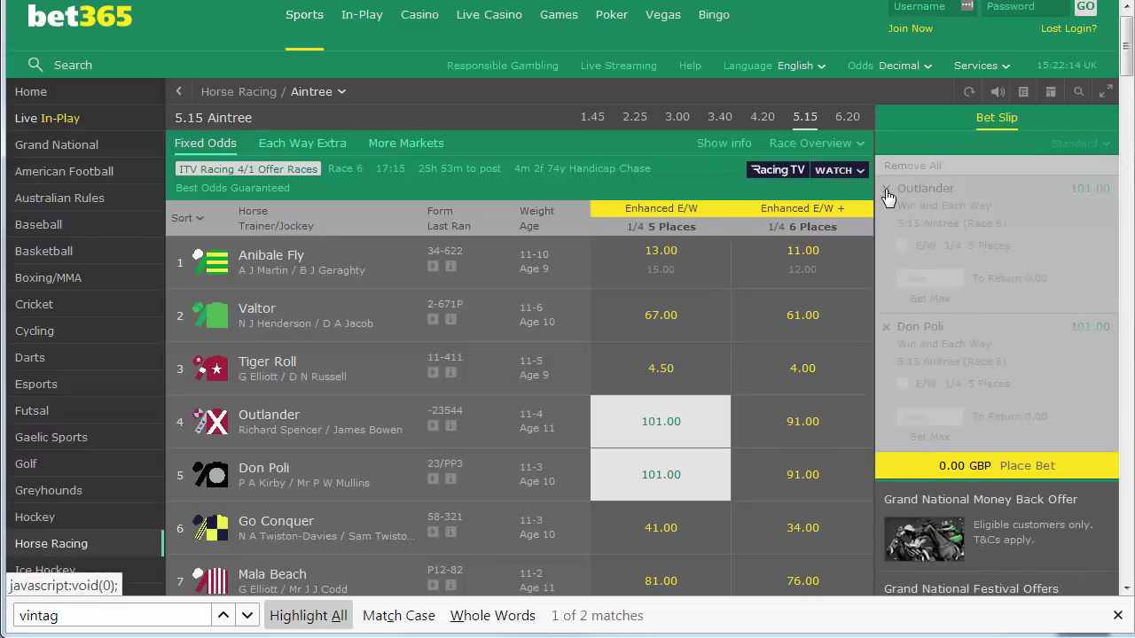
pyautogui.click(885, 189)
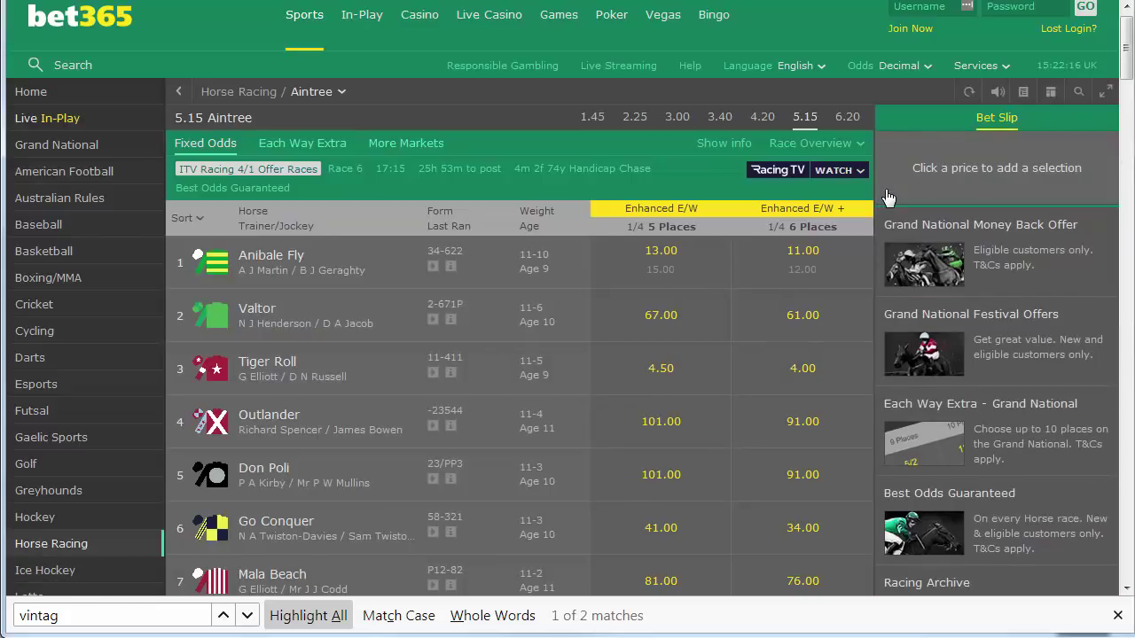